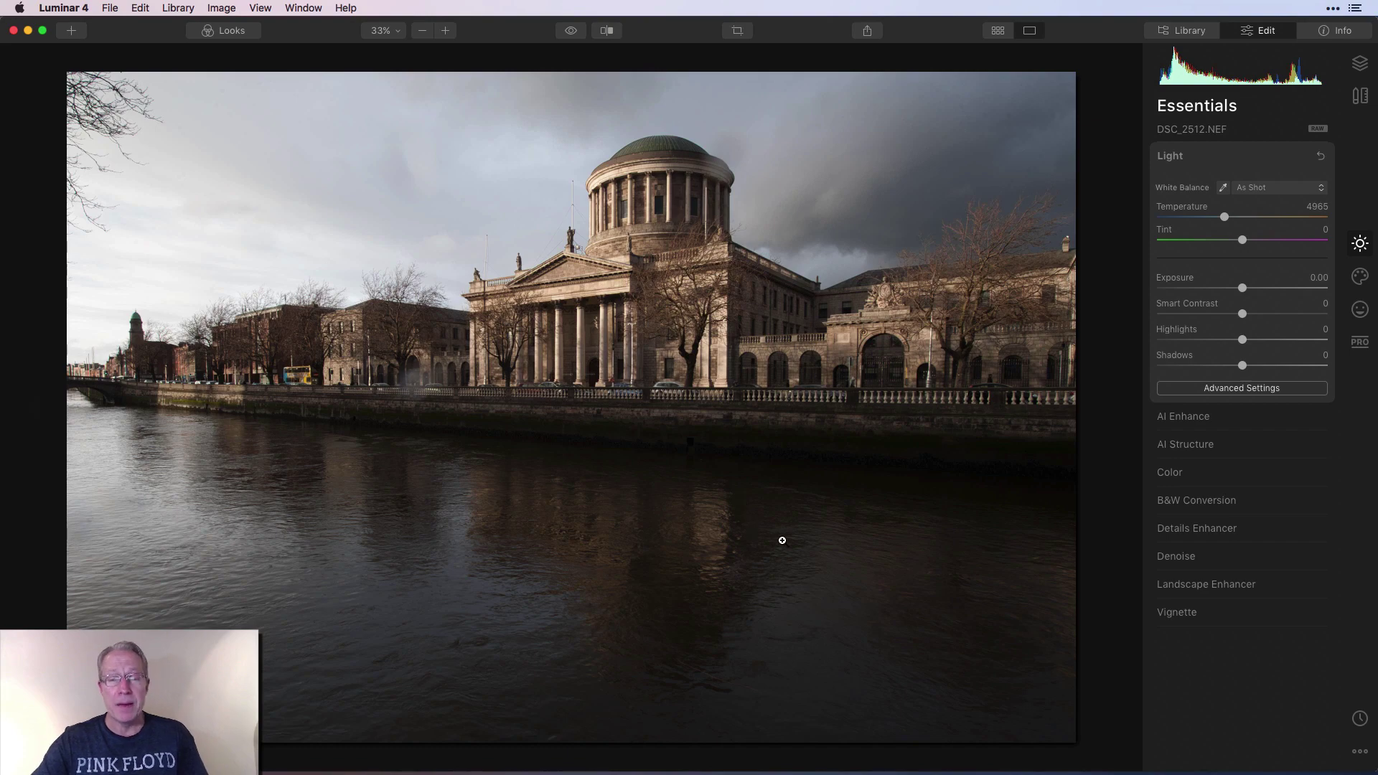
# Step: Crop DSC_2512.NEF to 16:9, shifting the frame to keep the sky and rotating 0.56°
pyautogui.press('super+Tab')
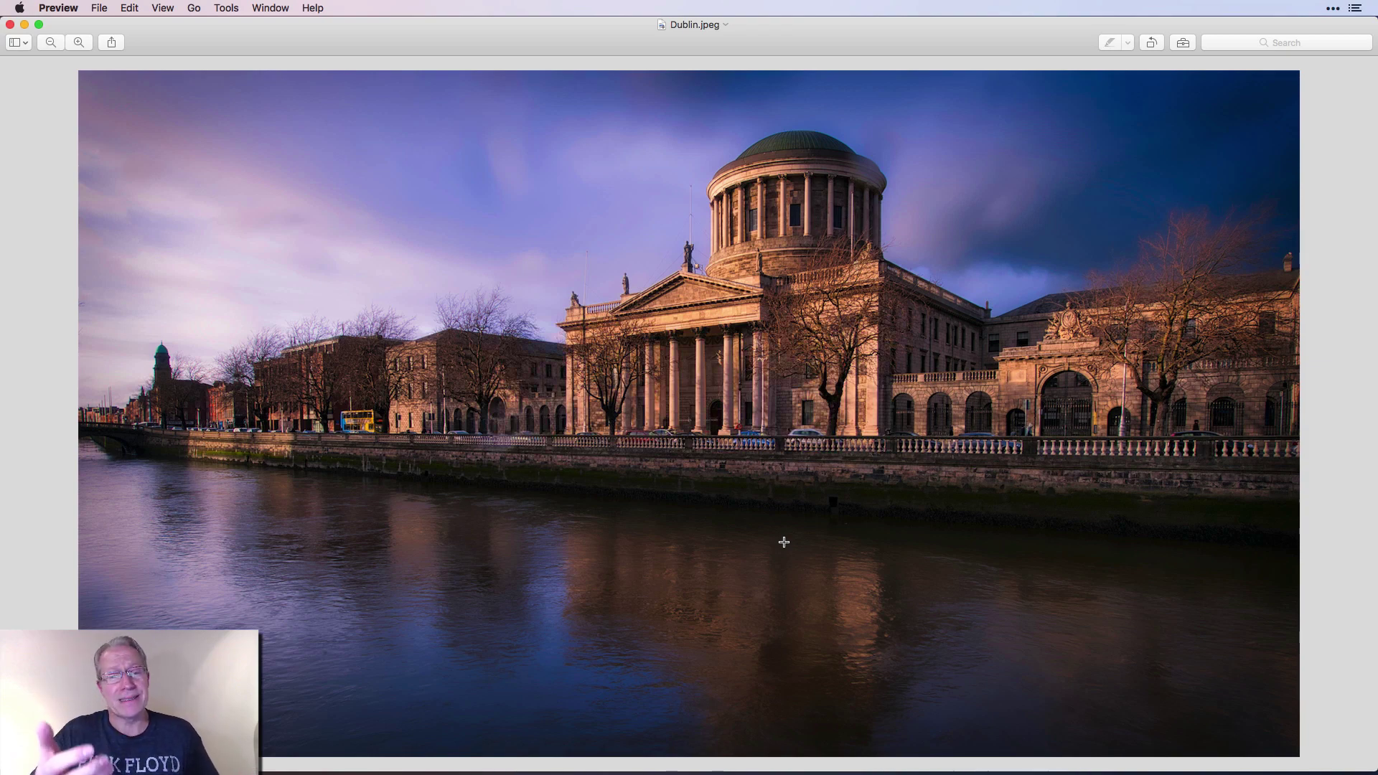
pyautogui.press('super+Tab')
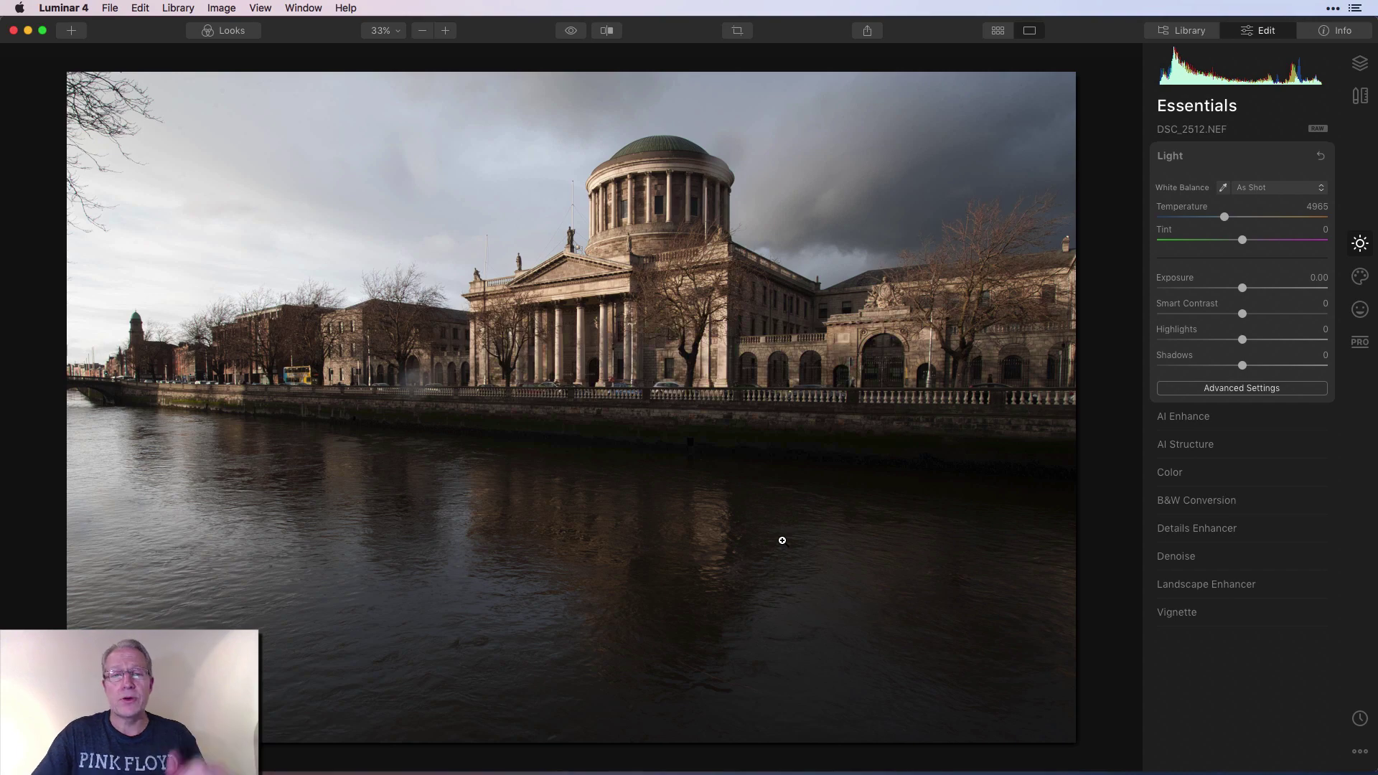
pyautogui.click(732, 34)
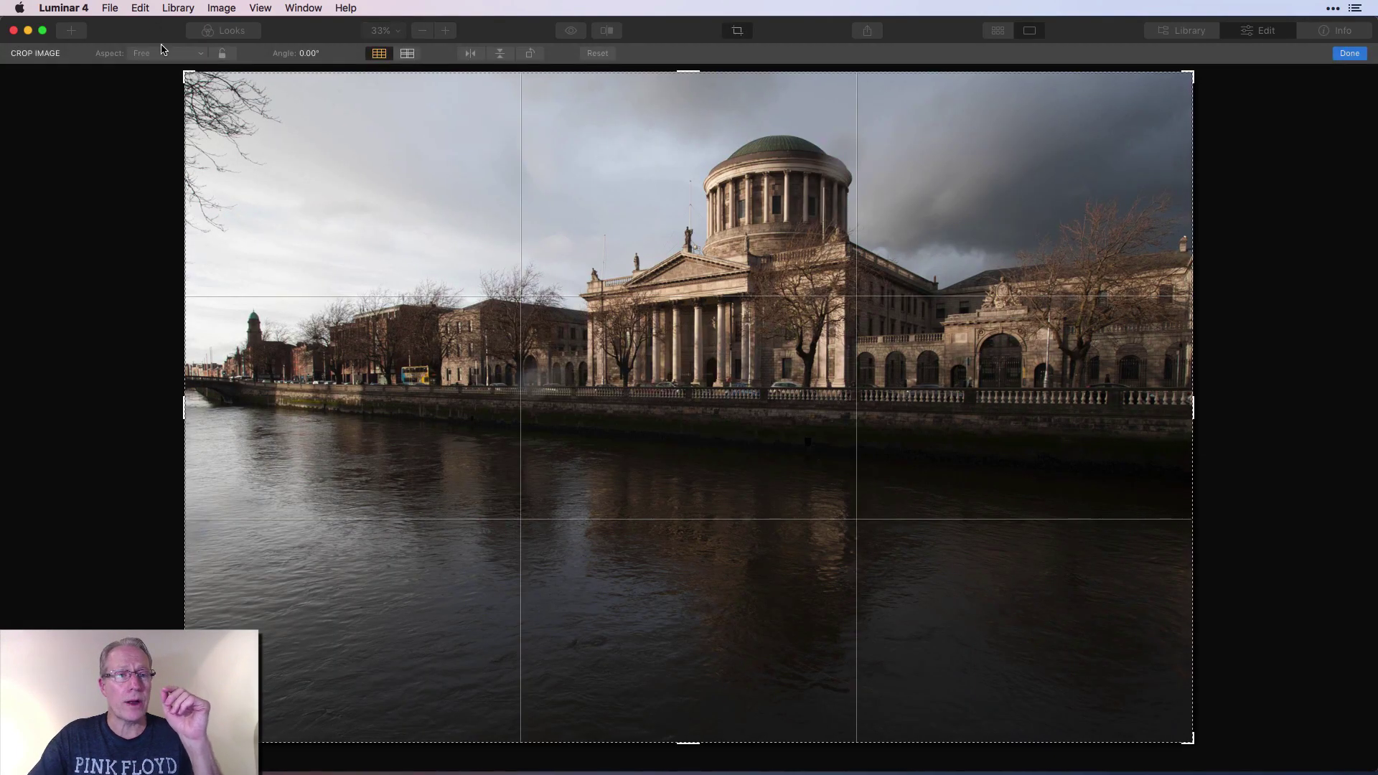
pyautogui.click(166, 53)
pyautogui.click(176, 141)
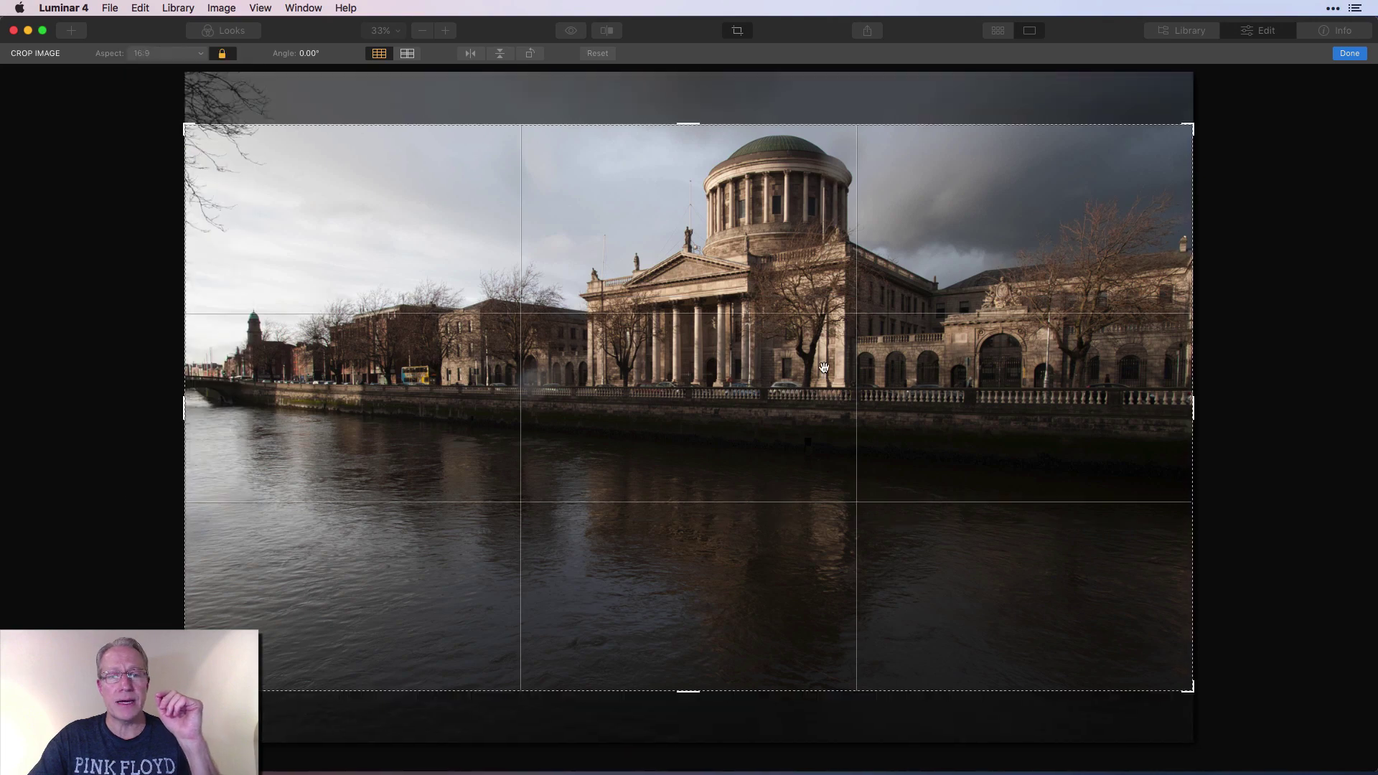
pyautogui.moveTo(901, 489); pyautogui.dragTo(901, 540)
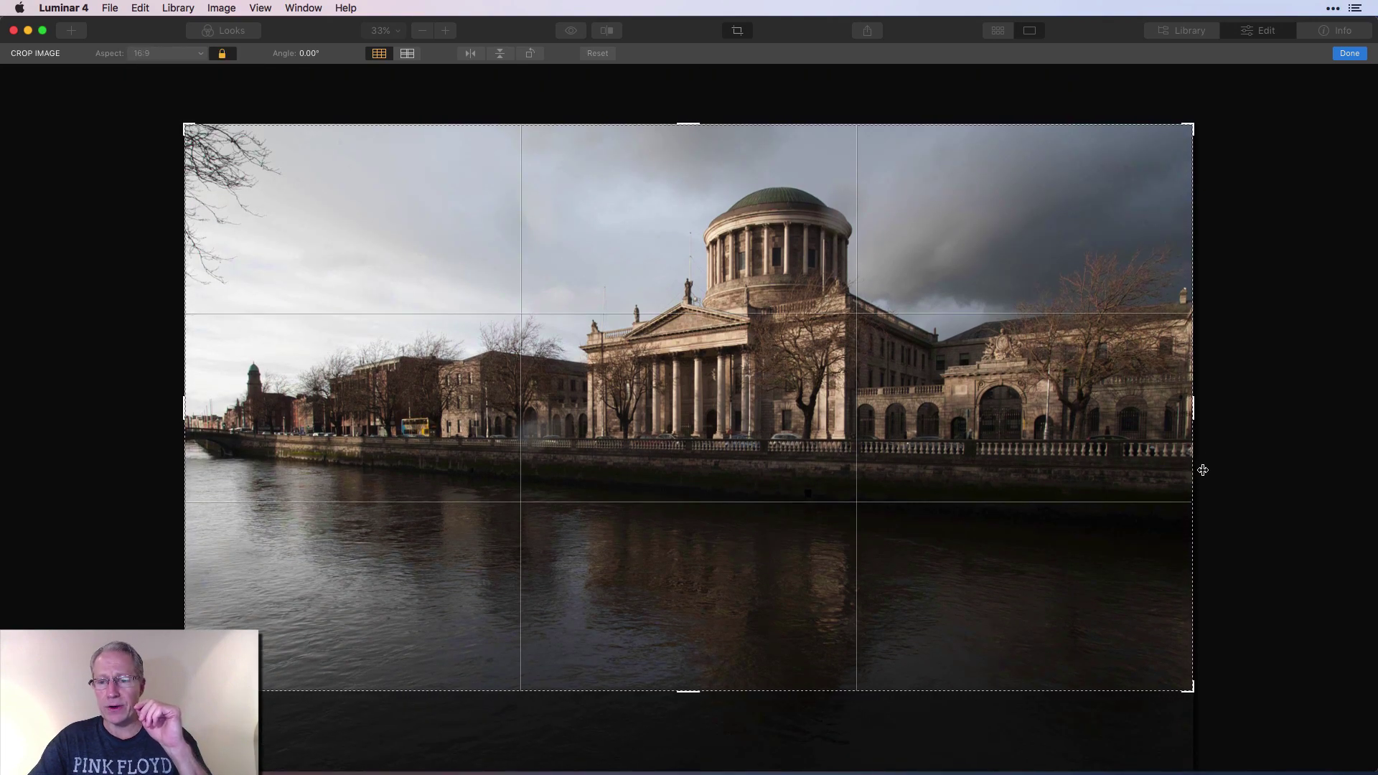
pyautogui.moveTo(1228, 406); pyautogui.dragTo(1229, 420)
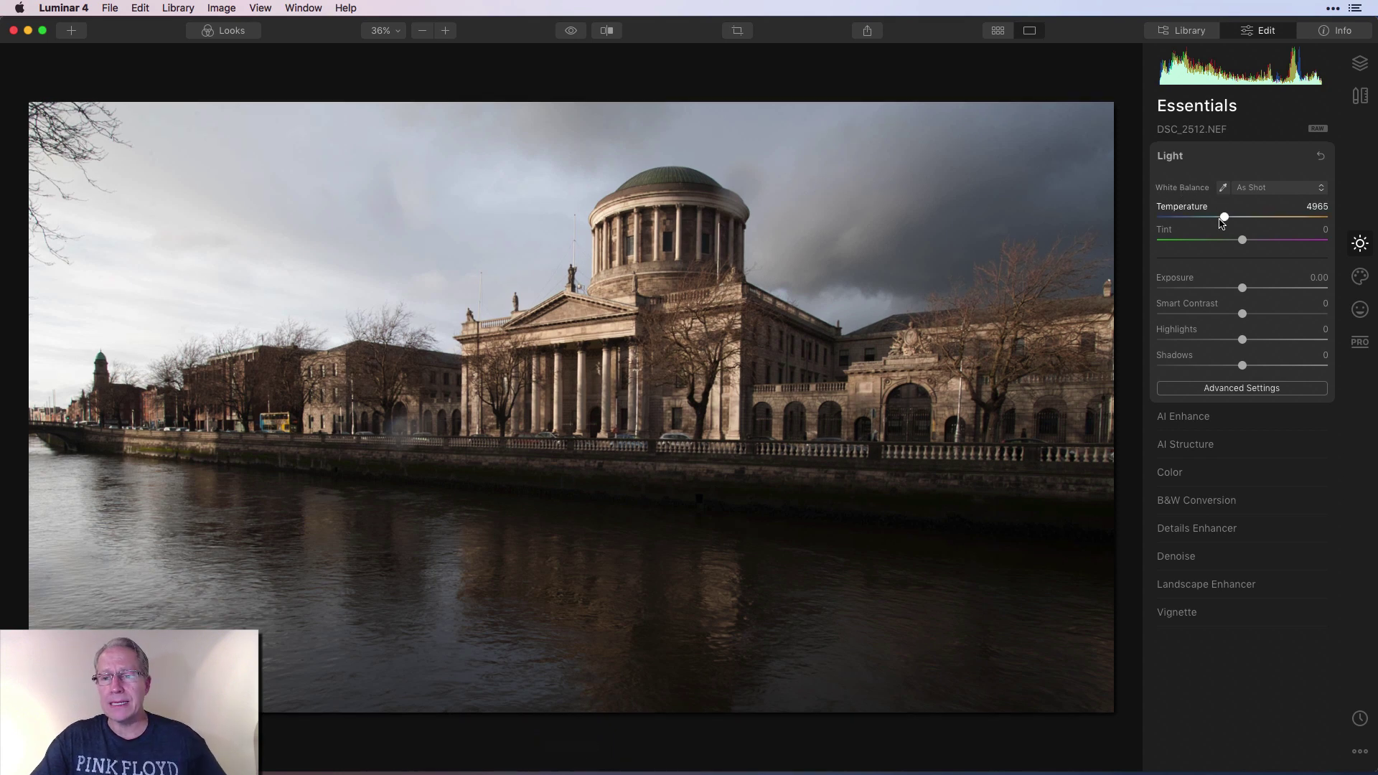
# Step: Set Temperature 4710, Tint 11, Exposure -0.58, Smart Contrast 33, Highlights -15, Shadows 46, then compare before/after
pyautogui.moveTo(1226, 220); pyautogui.dragTo(1254, 241)
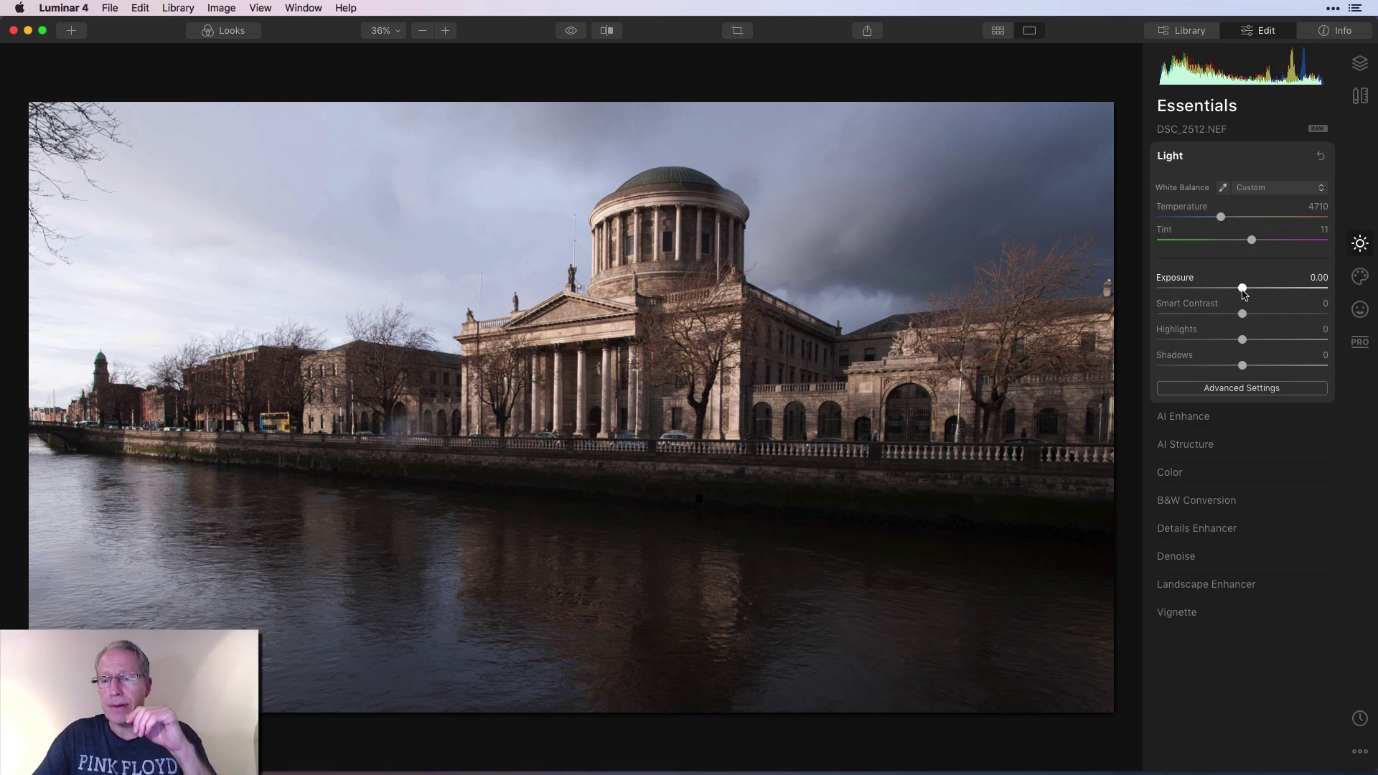
pyautogui.moveTo(1243, 290); pyautogui.dragTo(1233, 289)
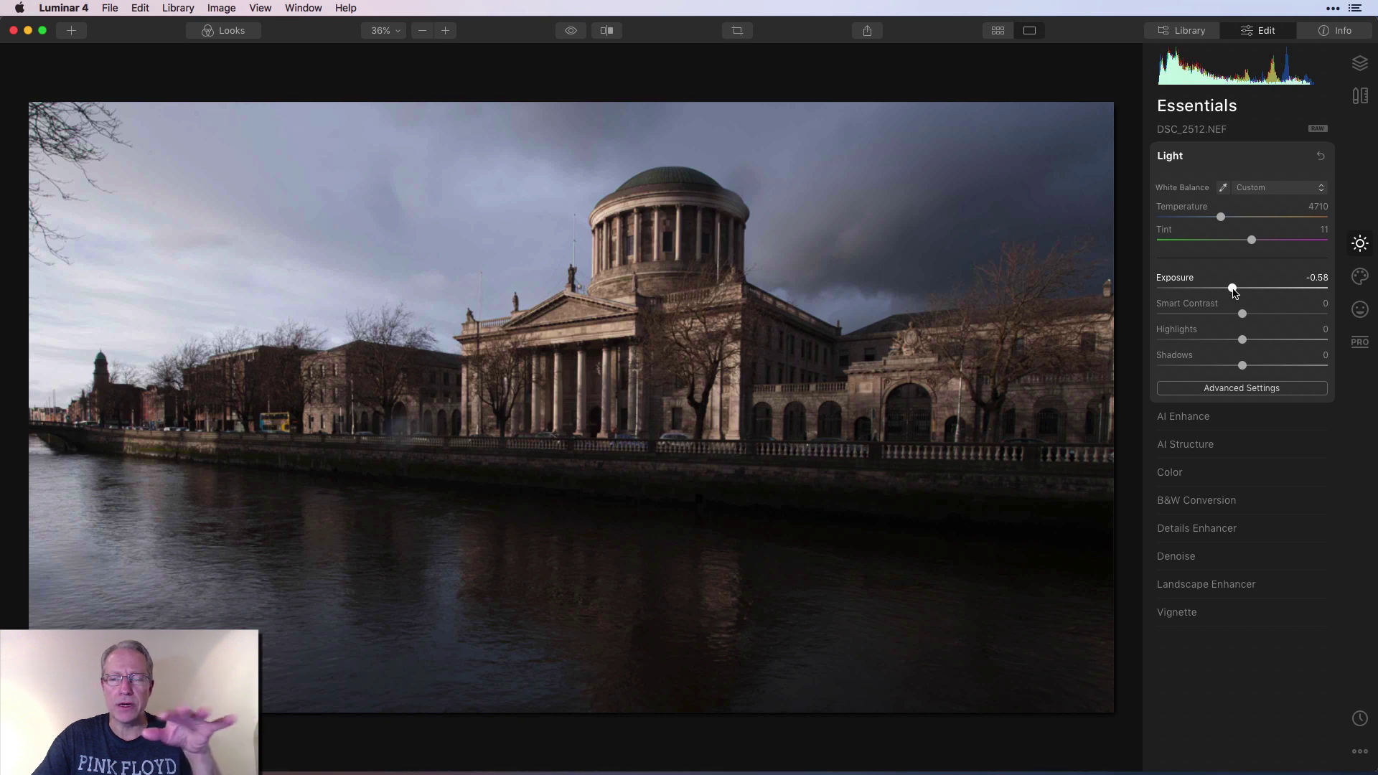
pyautogui.moveTo(1242, 314); pyautogui.dragTo(1230, 343)
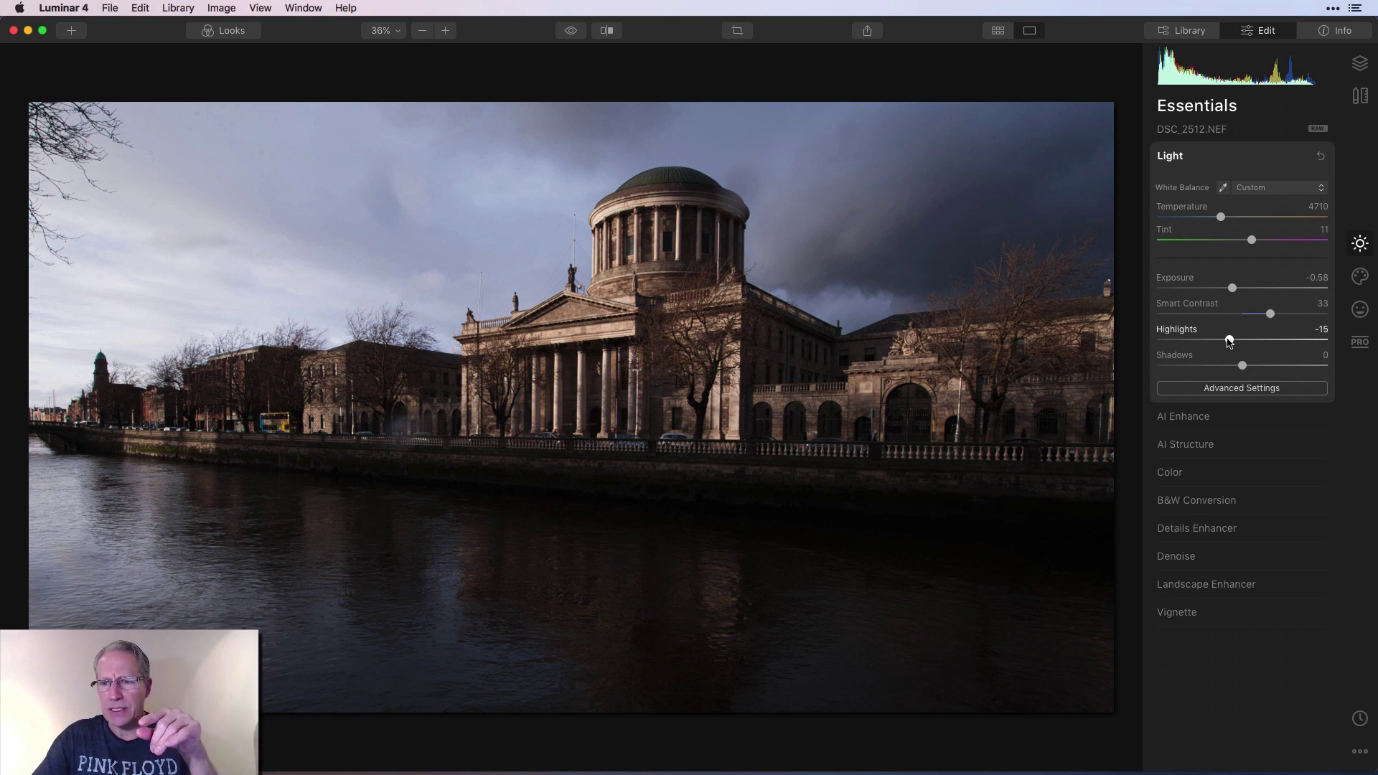
pyautogui.moveTo(1242, 366); pyautogui.dragTo(1284, 366)
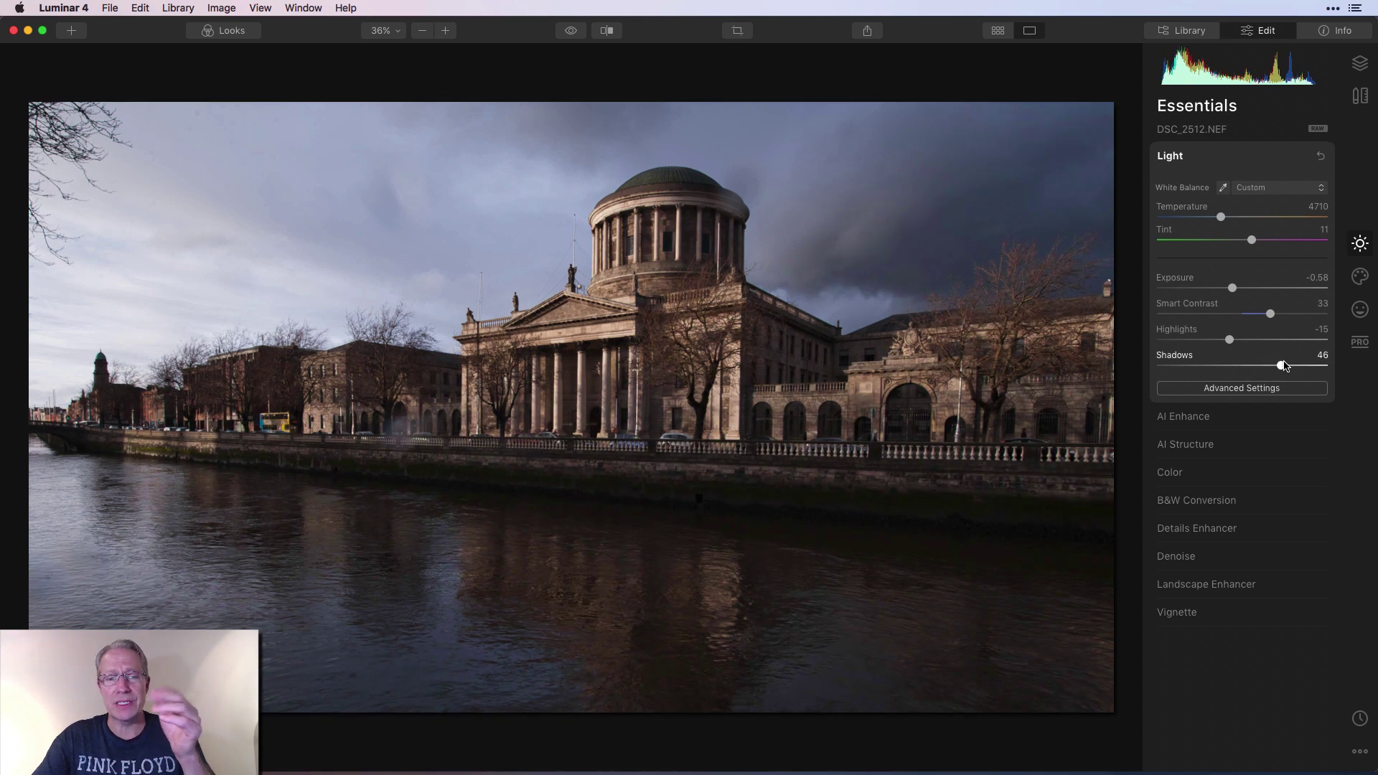
pyautogui.click(572, 31)
pyautogui.click(571, 31)
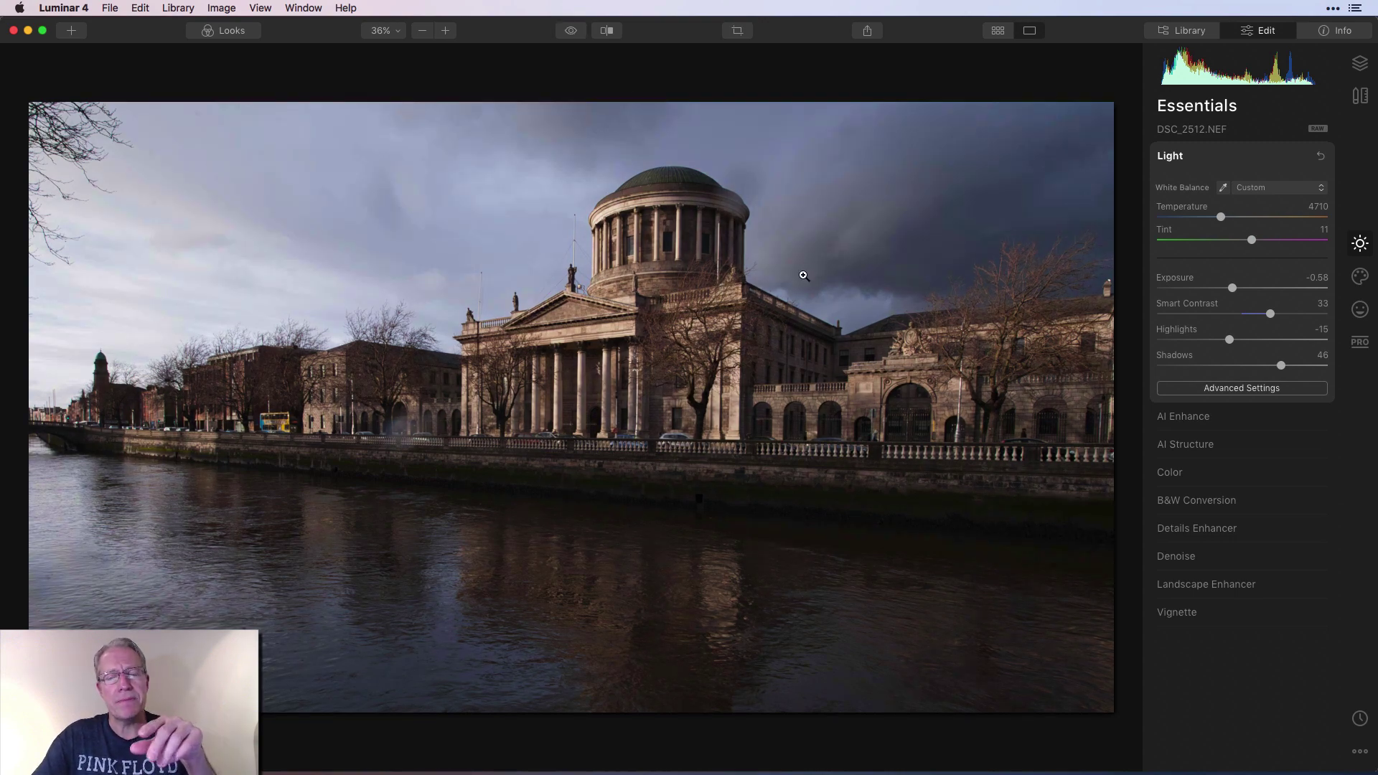
# Step: Set AI Accent to 26 and AI Sky Enhancer to 38, toggling AI Enhance off and on to compare
pyautogui.click(1166, 418)
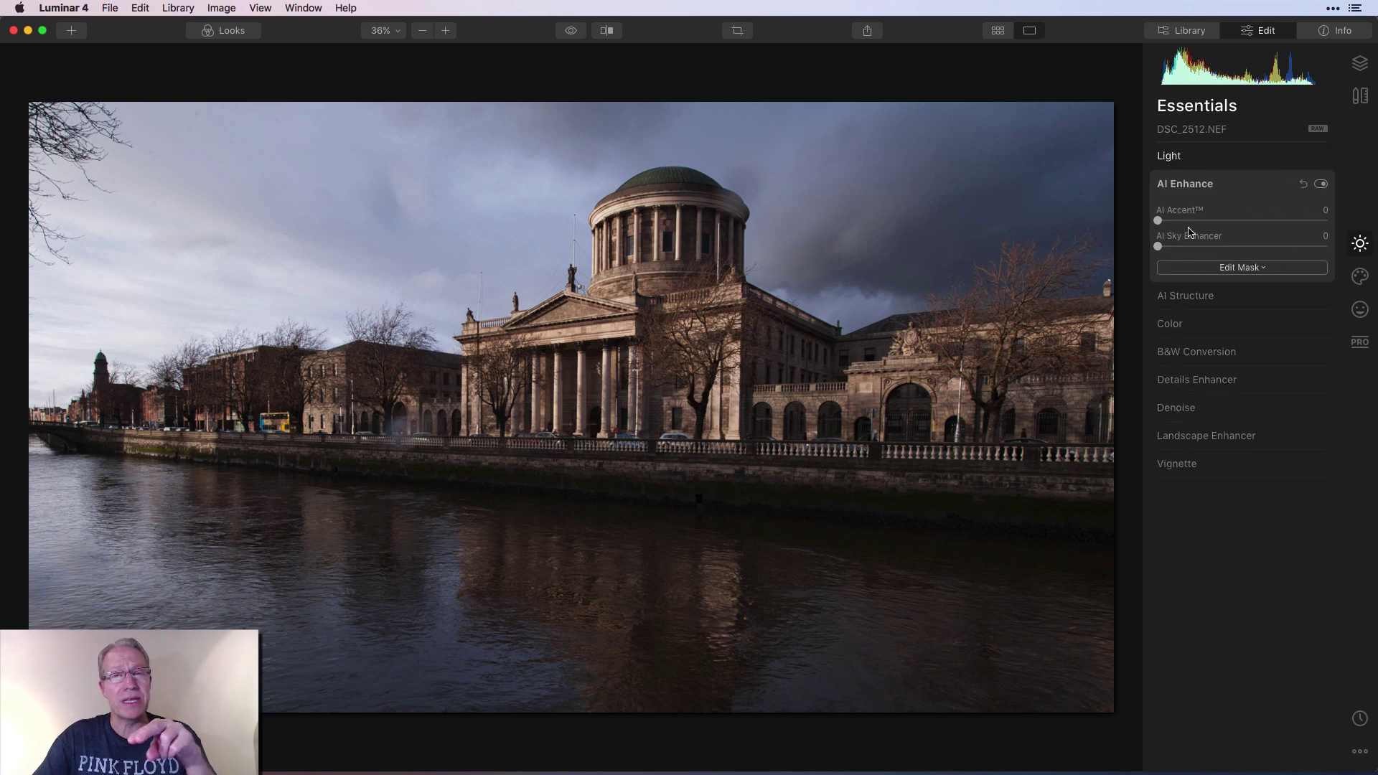
pyautogui.moveTo(1158, 221); pyautogui.dragTo(1206, 224)
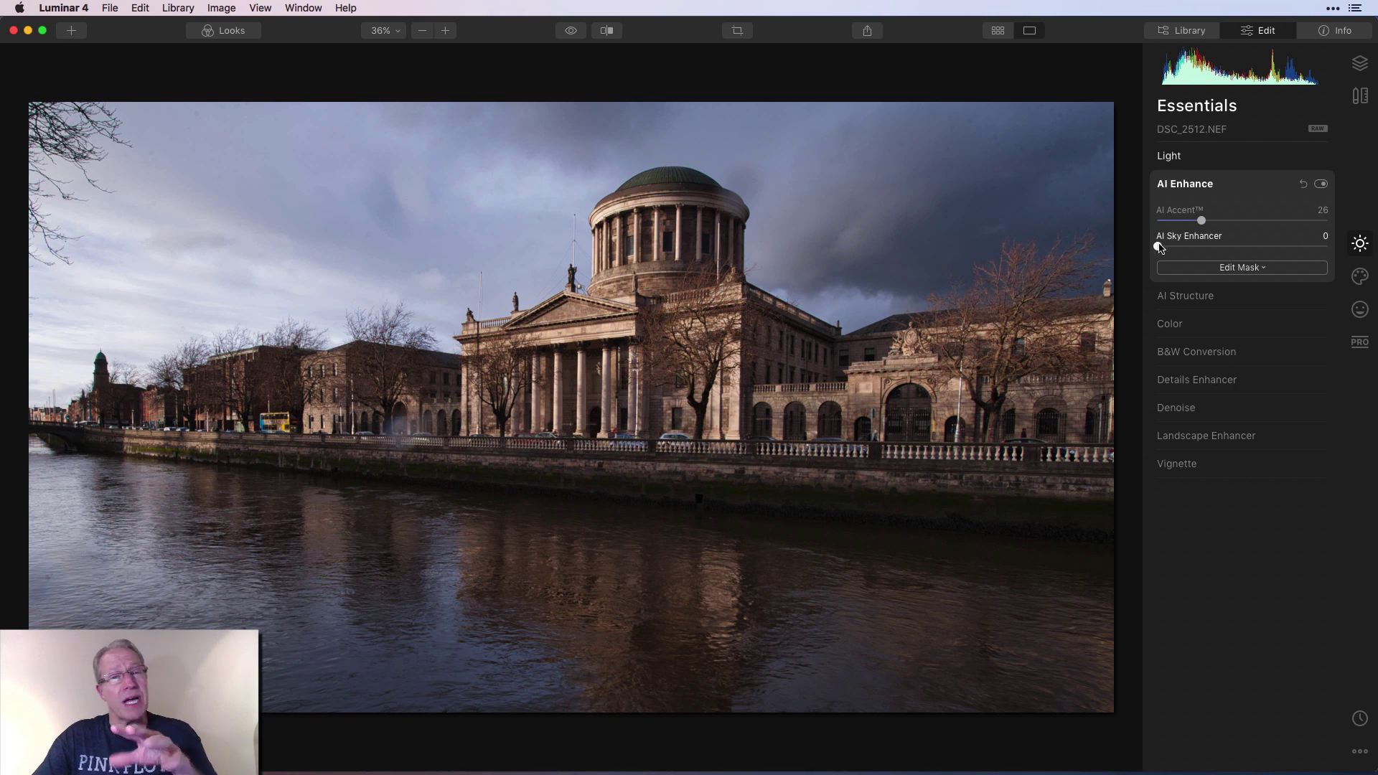
pyautogui.moveTo(1159, 247); pyautogui.dragTo(1229, 237)
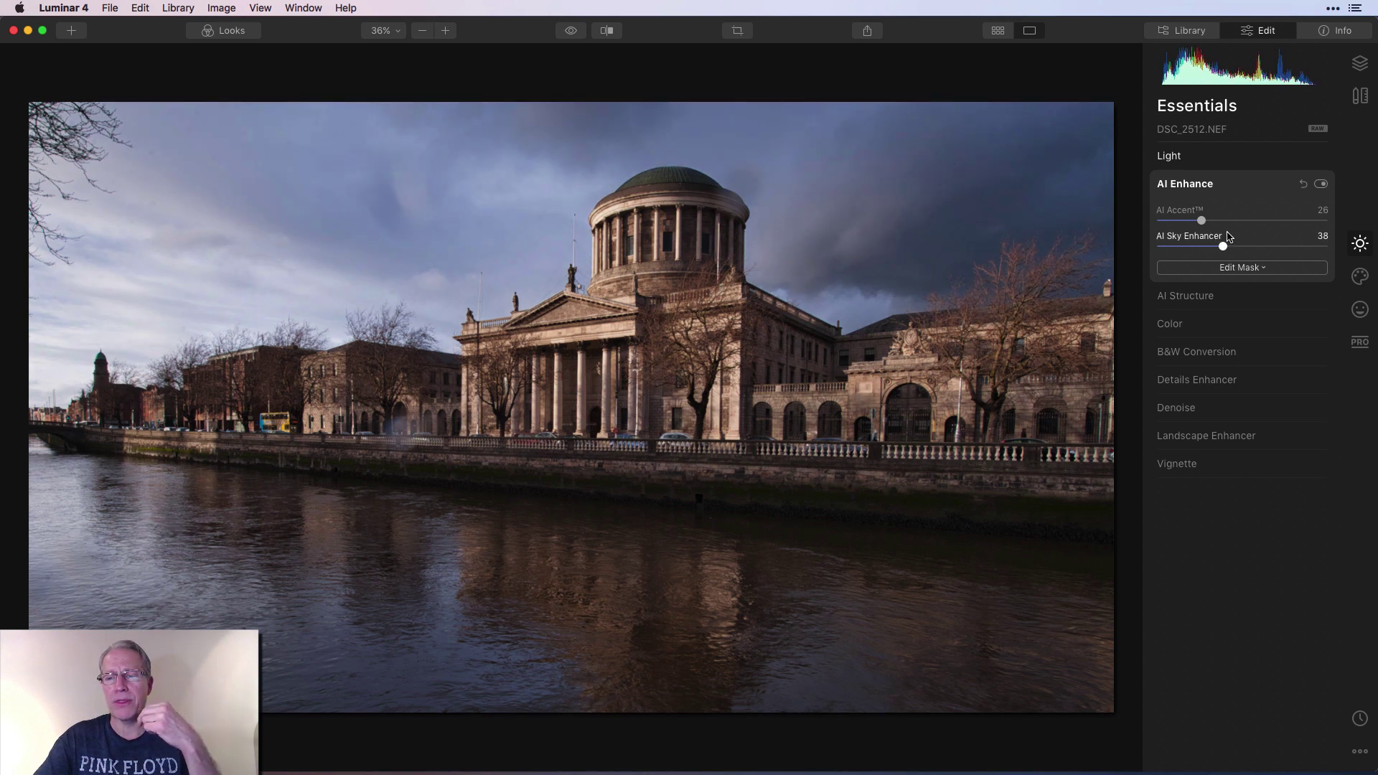
pyautogui.click(1320, 185)
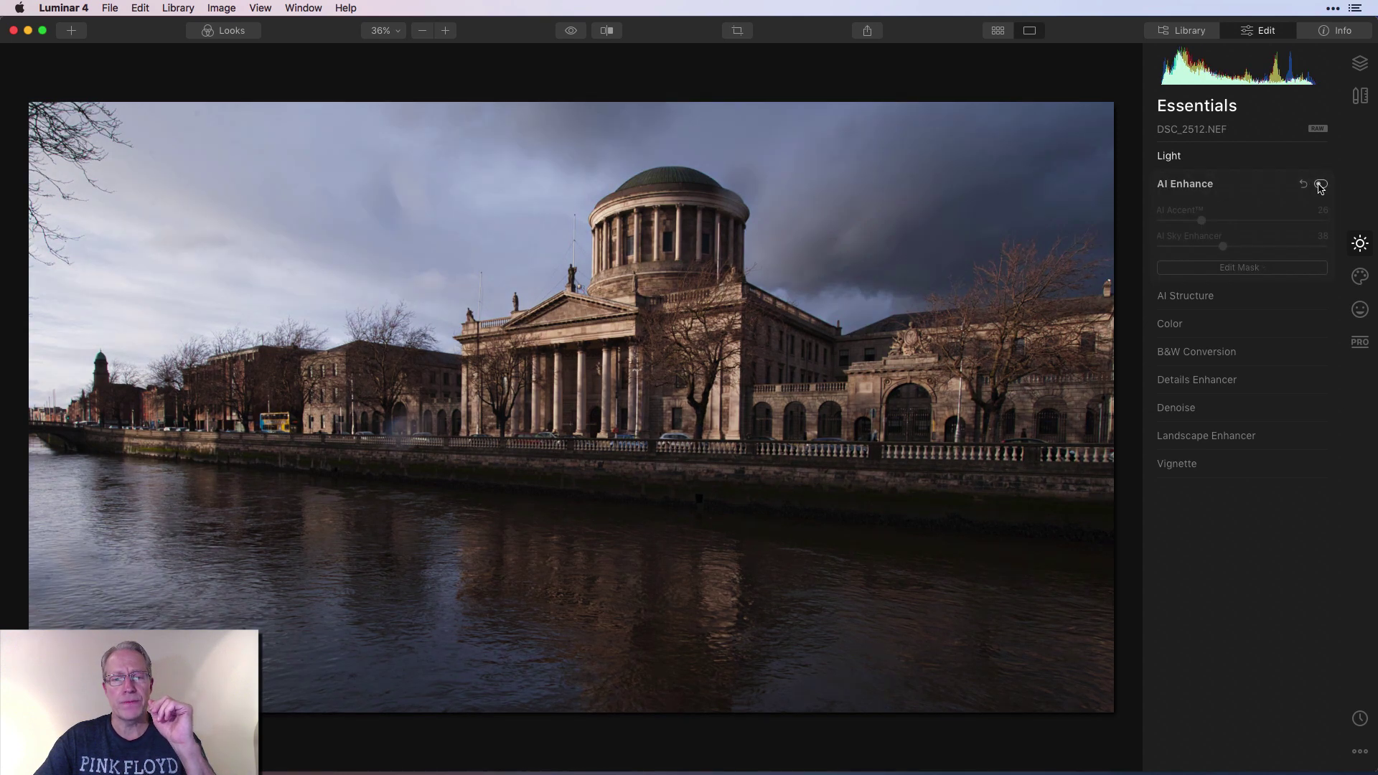
pyautogui.click(1320, 185)
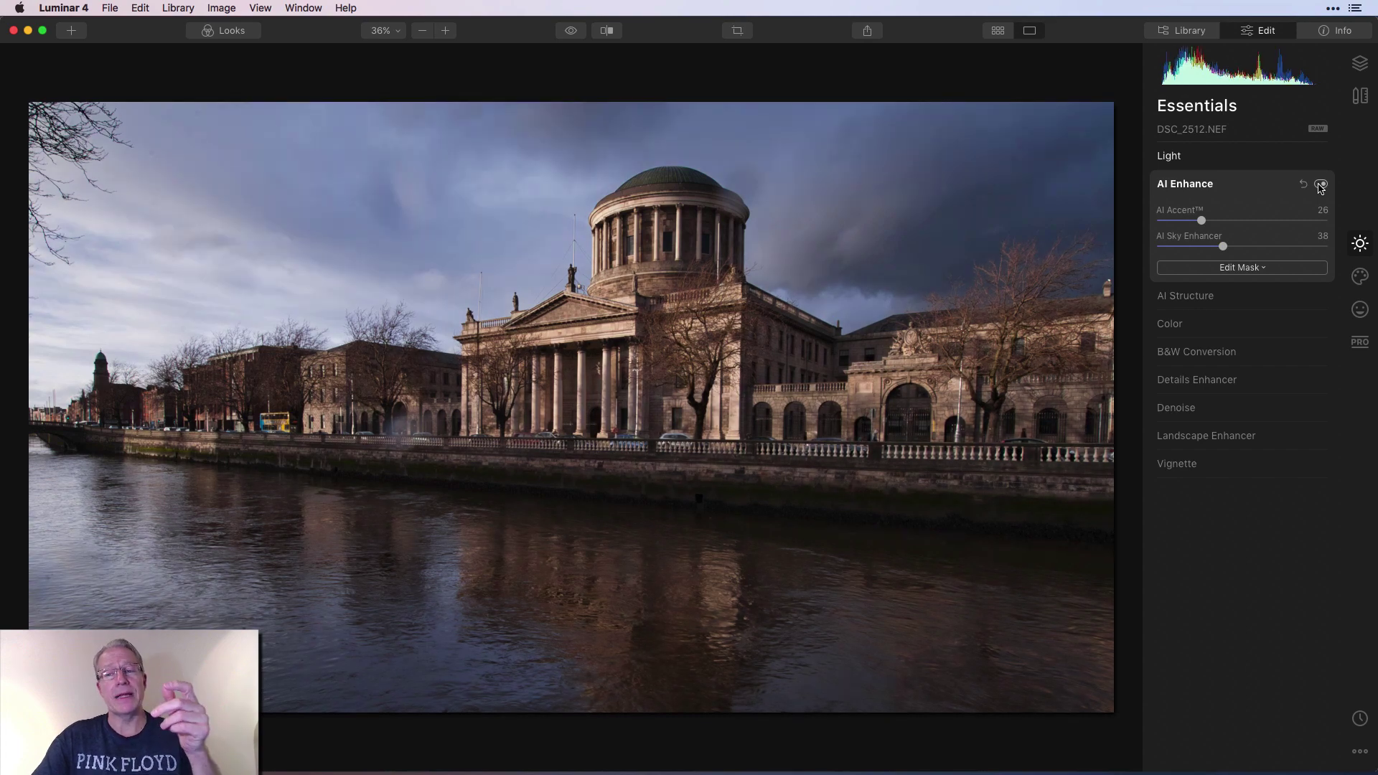
pyautogui.click(1321, 185)
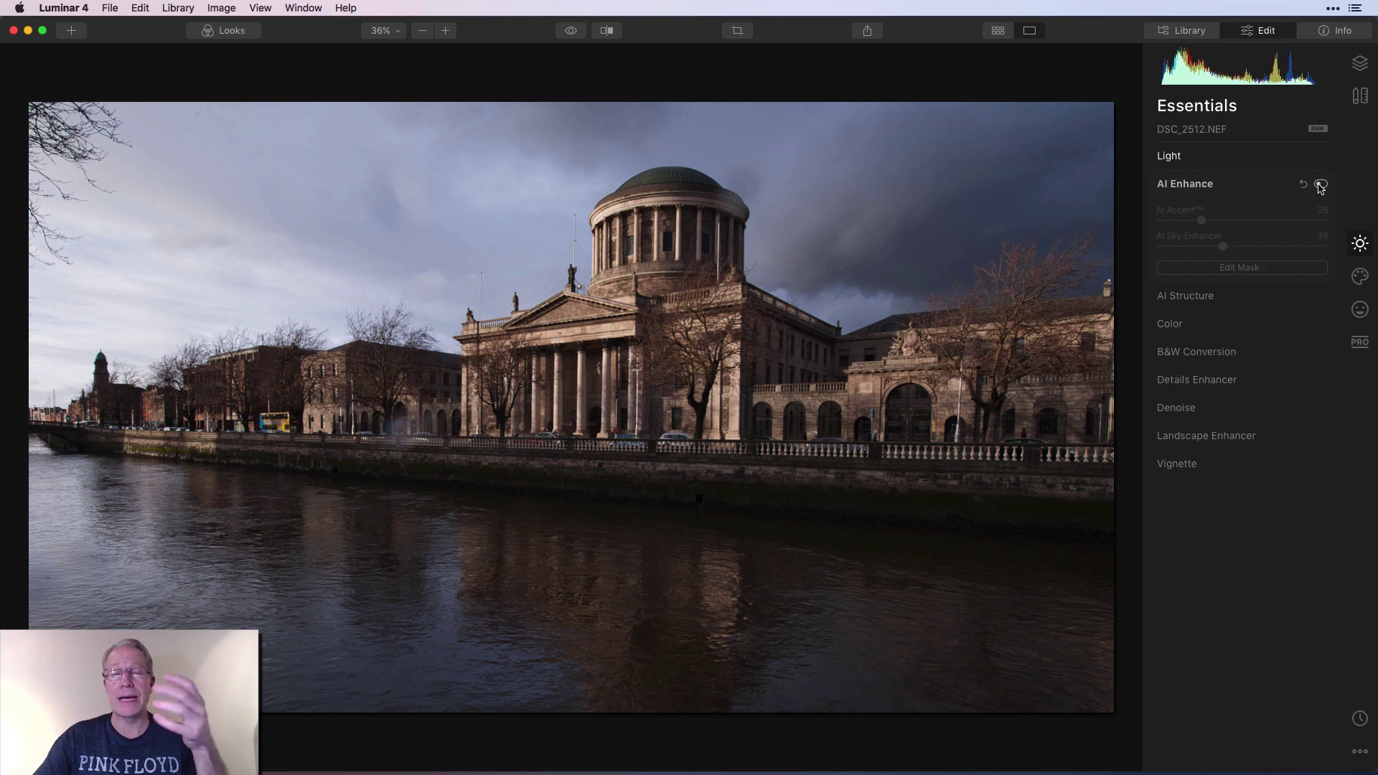
pyautogui.click(1320, 185)
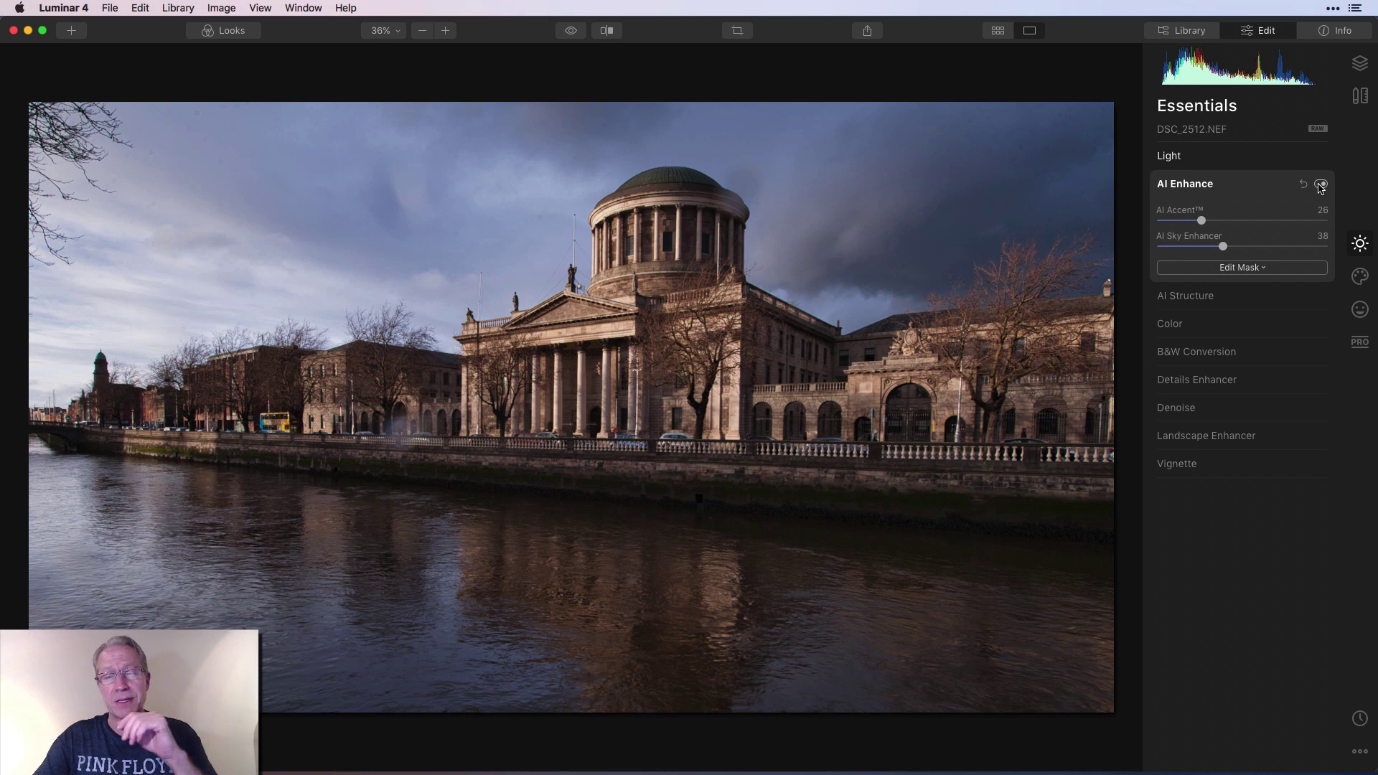
# Step: Set AI Structure Amount to -65 and Boost to 19
pyautogui.click(1220, 297)
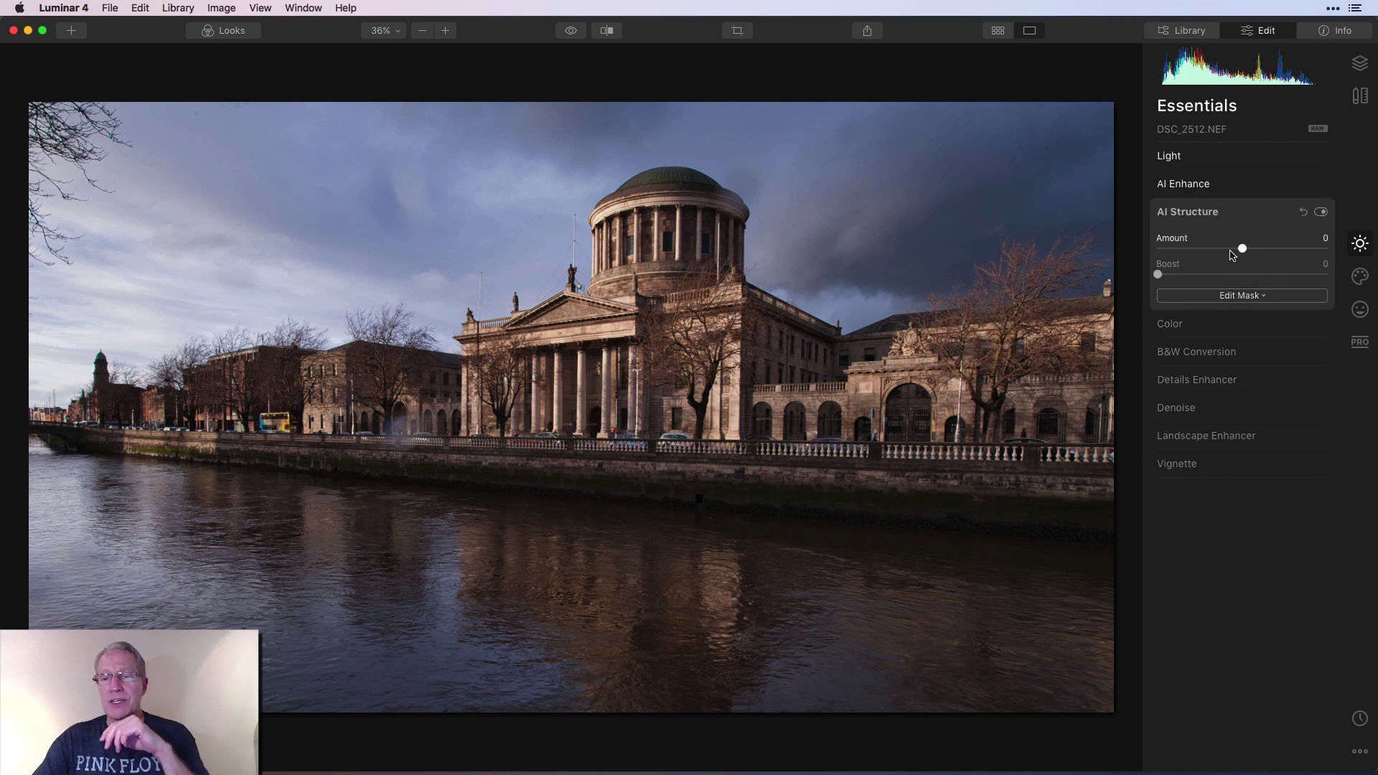
pyautogui.moveTo(1243, 248); pyautogui.dragTo(1192, 277)
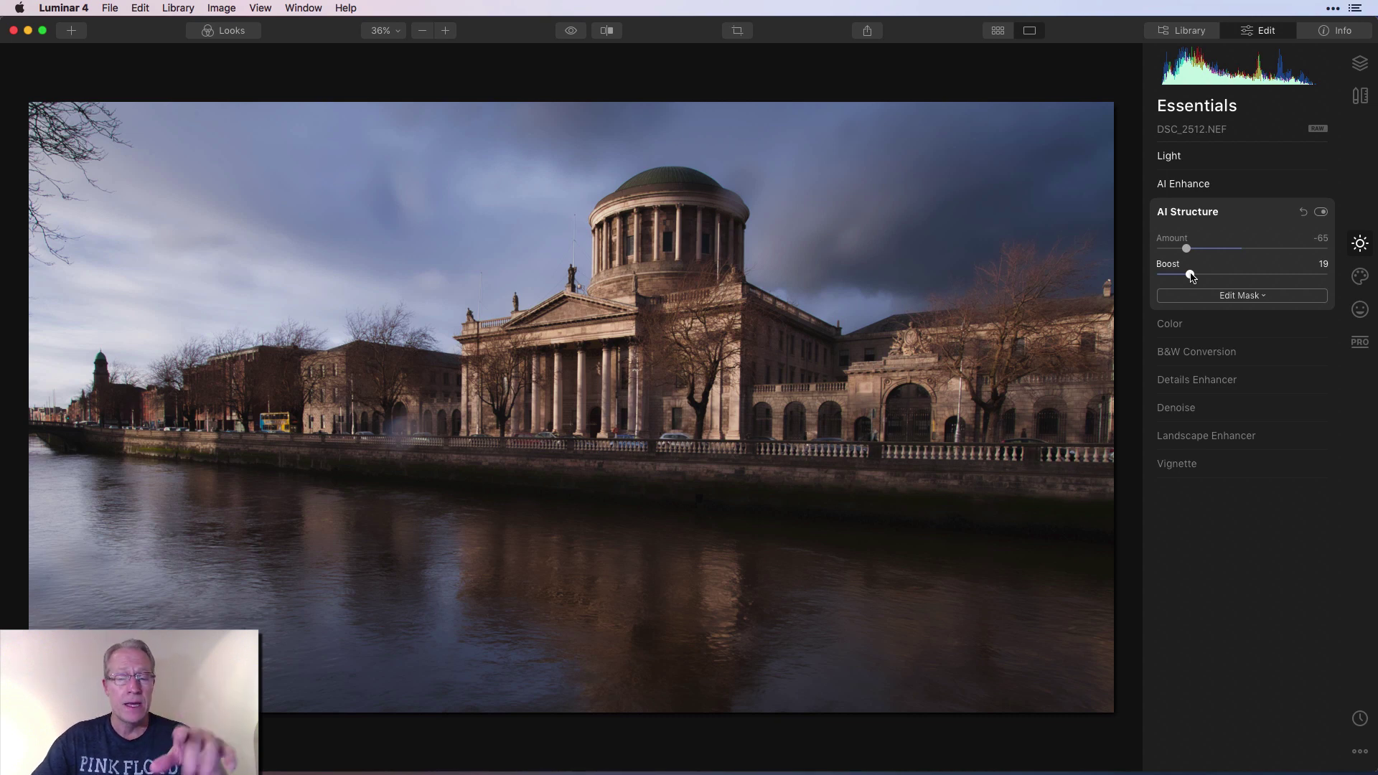
# Step: Paint an AI Structure brush mask over the sky with brush size 124
pyautogui.click(1221, 295)
pyautogui.click(1188, 311)
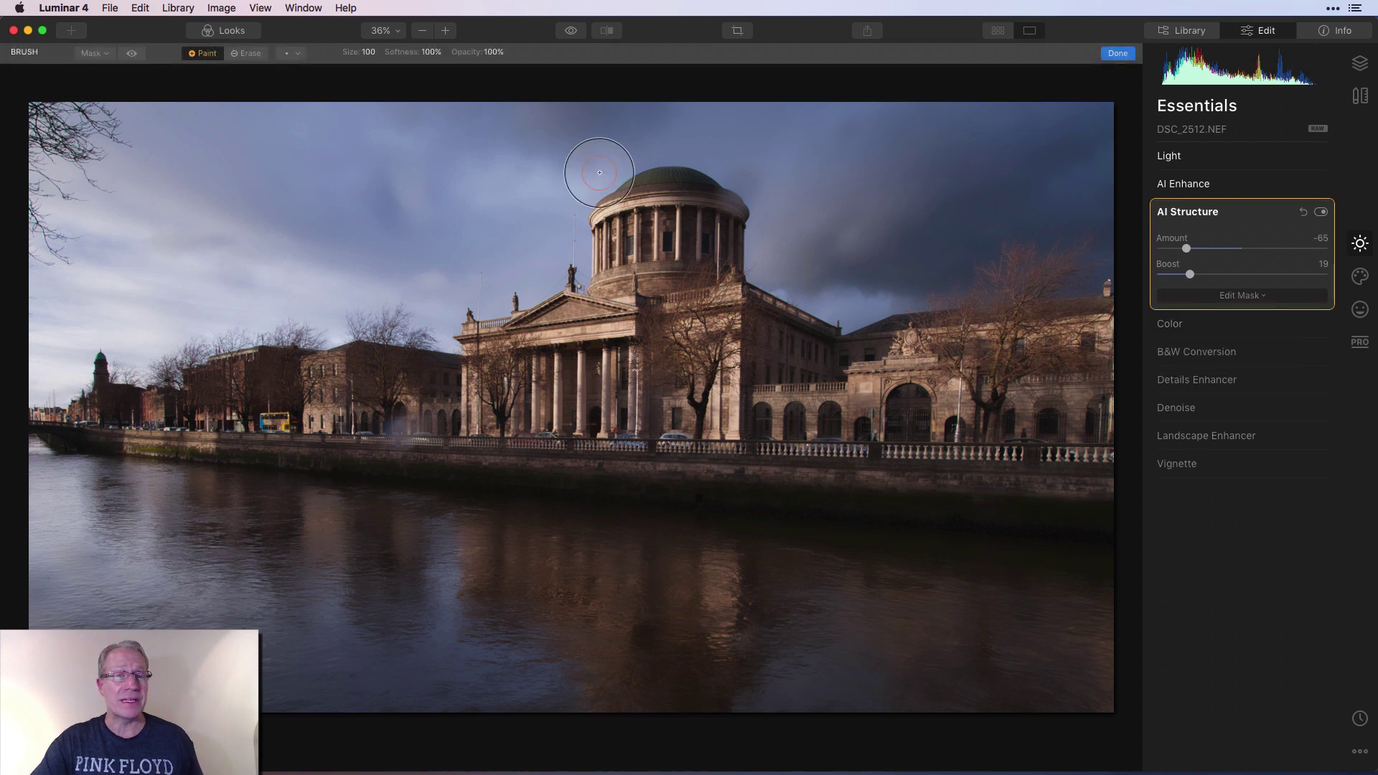
pyautogui.press(']')
pyautogui.press(']')
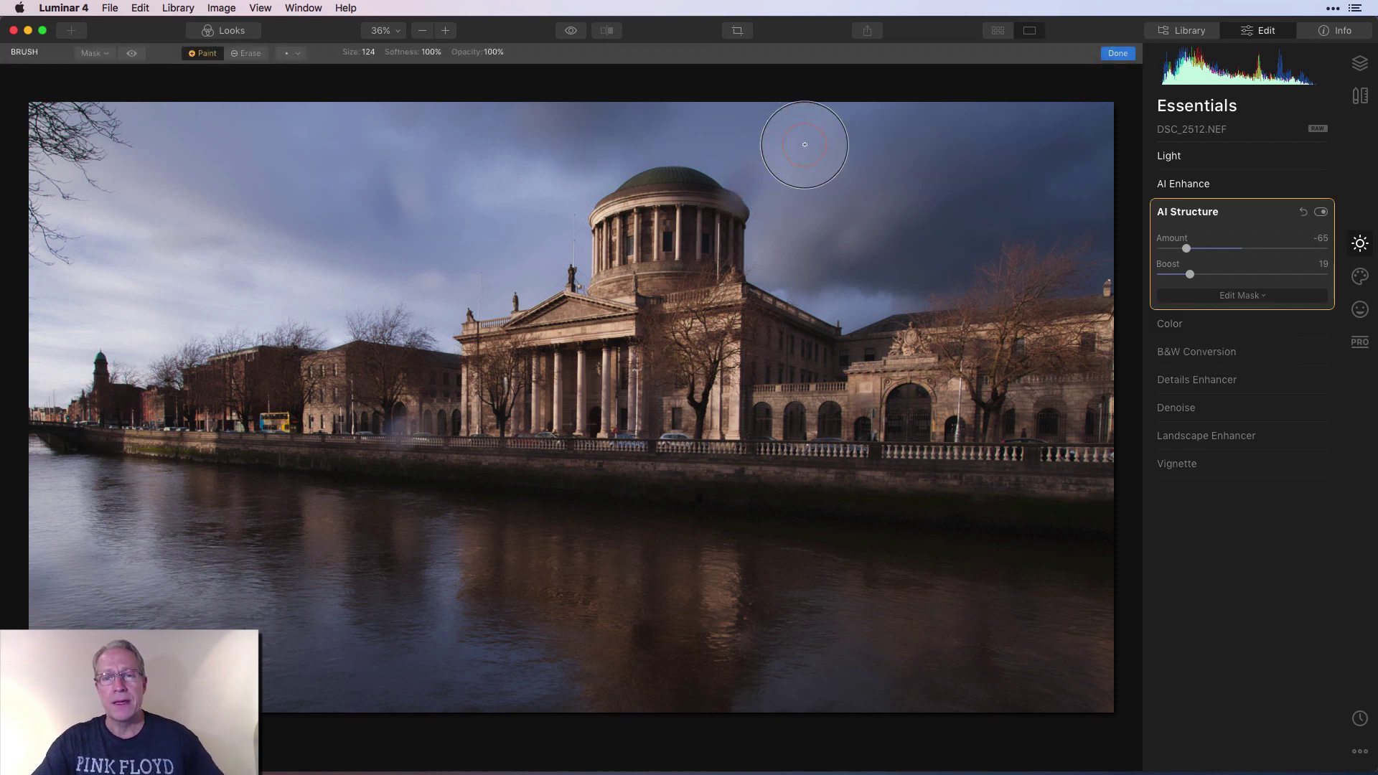
pyautogui.moveTo(942, 128)
pyautogui.mouseDown()
pyautogui.moveTo(1099, 155)
pyautogui.moveTo(1118, 251)
pyautogui.moveTo(991, 244)
pyautogui.moveTo(1106, 245)
pyautogui.moveTo(831, 284)
pyautogui.moveTo(794, 239)
pyautogui.moveTo(924, 177)
pyautogui.moveTo(801, 171)
pyautogui.moveTo(742, 129)
pyautogui.moveTo(604, 126)
pyautogui.moveTo(544, 235)
pyautogui.moveTo(470, 275)
pyautogui.moveTo(266, 317)
pyautogui.moveTo(191, 306)
pyautogui.moveTo(133, 341)
pyautogui.moveTo(90, 315)
pyautogui.moveTo(54, 341)
pyautogui.moveTo(188, 245)
pyautogui.moveTo(94, 233)
pyautogui.moveTo(409, 234)
pyautogui.moveTo(444, 208)
pyautogui.moveTo(410, 195)
pyautogui.moveTo(537, 137)
pyautogui.moveTo(448, 160)
pyautogui.moveTo(606, 110)
pyautogui.moveTo(354, 201)
pyautogui.moveTo(376, 181)
pyautogui.moveTo(267, 140)
pyautogui.moveTo(558, 114)
pyautogui.moveTo(21, 172)
pyautogui.moveTo(103, 122)
pyautogui.moveTo(28, 95)
pyautogui.moveTo(167, 144)
pyautogui.moveTo(6, 263)
pyautogui.moveTo(22, 317)
pyautogui.moveTo(25, 529)
pyautogui.moveTo(52, 506)
pyautogui.moveTo(48, 486)
pyautogui.moveTo(240, 509)
pyautogui.moveTo(84, 514)
pyautogui.moveTo(264, 519)
pyautogui.moveTo(73, 524)
pyautogui.moveTo(130, 595)
pyautogui.moveTo(186, 604)
pyautogui.moveTo(59, 635)
pyautogui.moveTo(278, 666)
pyautogui.moveTo(268, 650)
pyautogui.moveTo(445, 588)
pyautogui.moveTo(389, 531)
pyautogui.moveTo(852, 571)
pyautogui.moveTo(1084, 612)
pyautogui.moveTo(870, 636)
pyautogui.moveTo(786, 690)
pyautogui.moveTo(591, 646)
pyautogui.moveTo(461, 713)
pyautogui.moveTo(646, 615)
pyautogui.moveTo(533, 619)
pyautogui.moveTo(335, 670)
pyautogui.moveTo(123, 575)
pyautogui.moveTo(73, 619)
pyautogui.mouseUp()
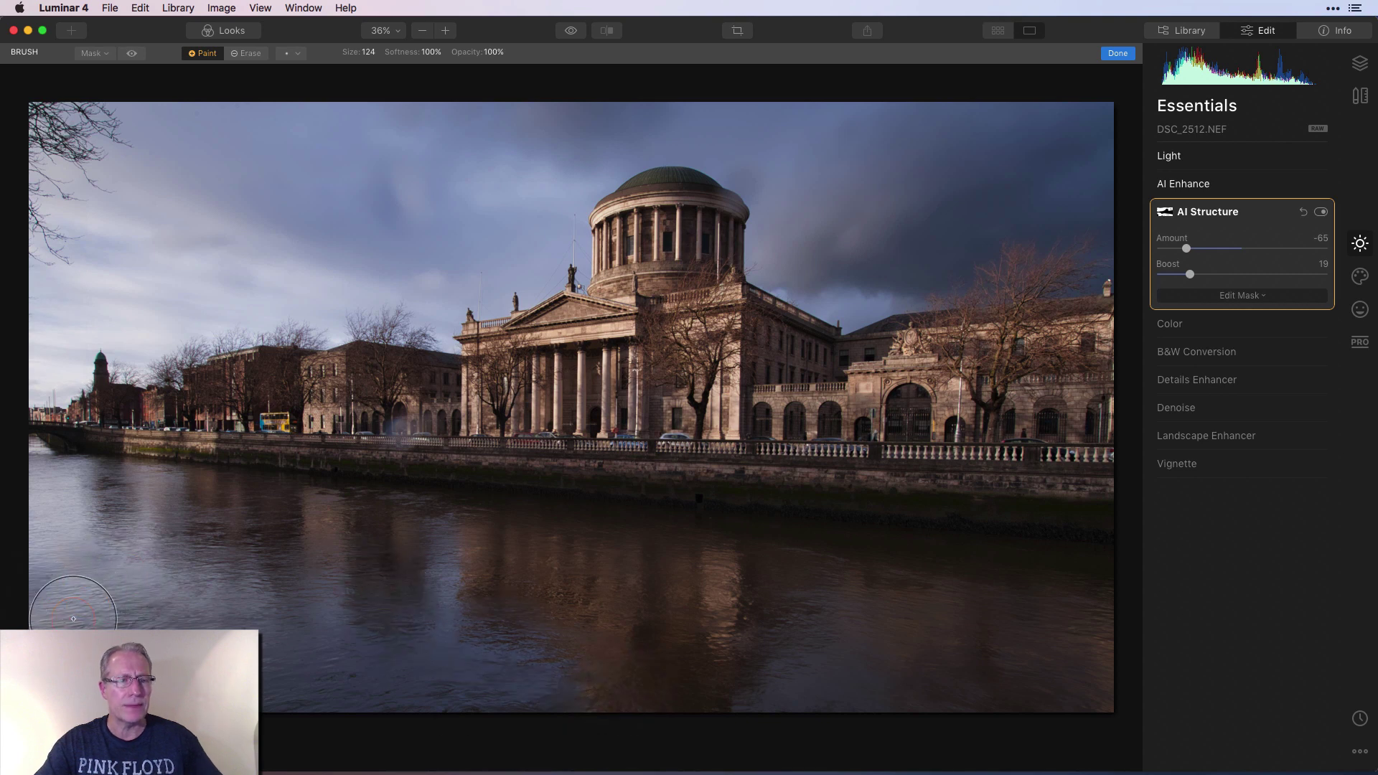
# Step: Extend the mask over the river at the bottom, hide the overlay and finish masking
pyautogui.click(131, 54)
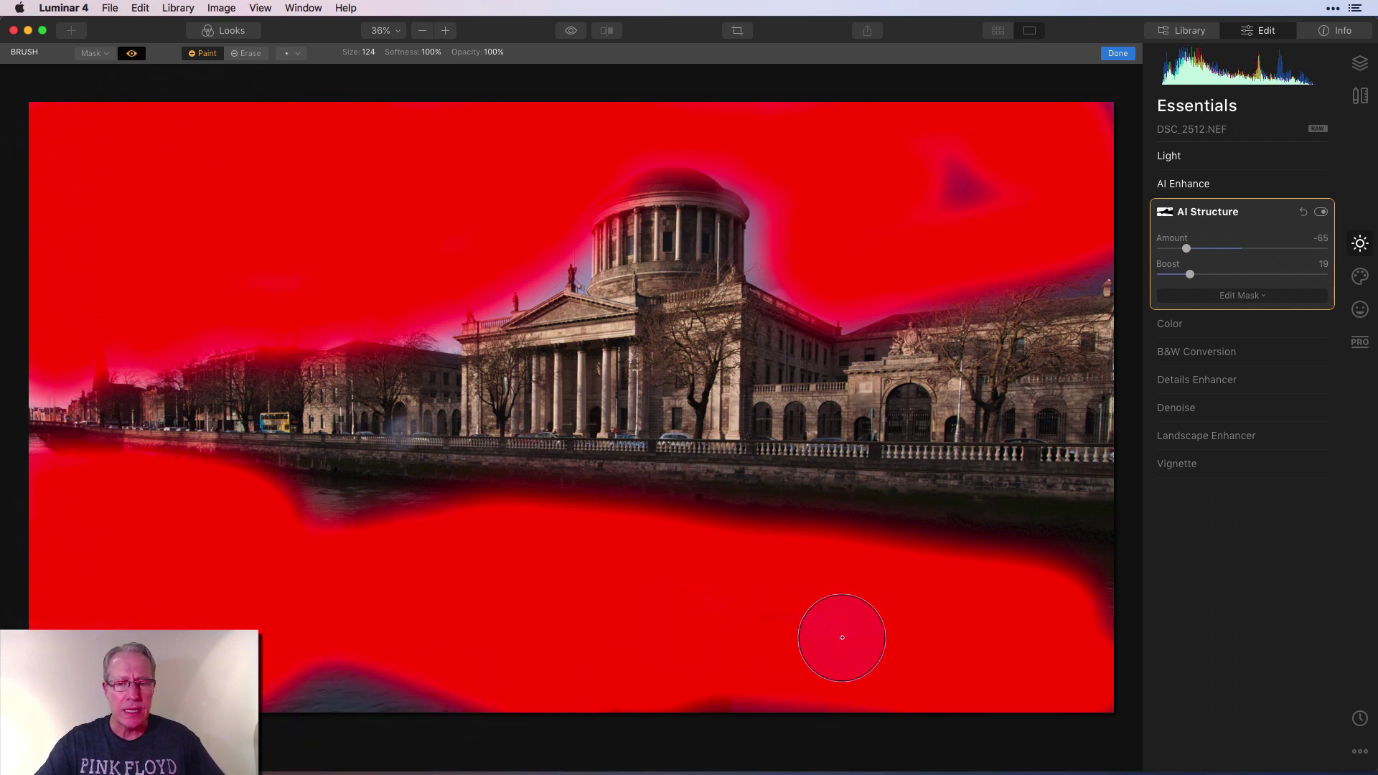
pyautogui.moveTo(816, 643)
pyautogui.mouseDown()
pyautogui.moveTo(700, 650)
pyautogui.moveTo(294, 532)
pyautogui.moveTo(409, 542)
pyautogui.mouseUp()
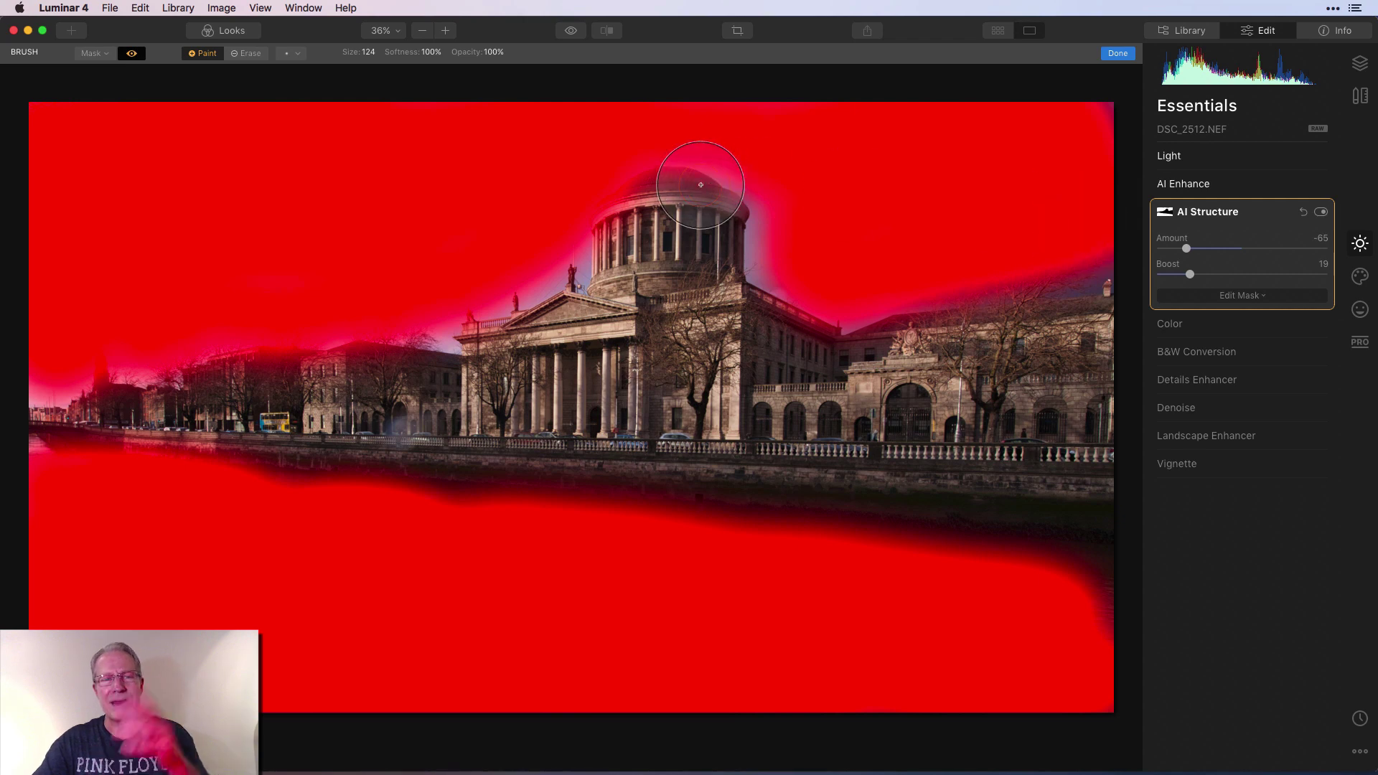
pyautogui.click(134, 54)
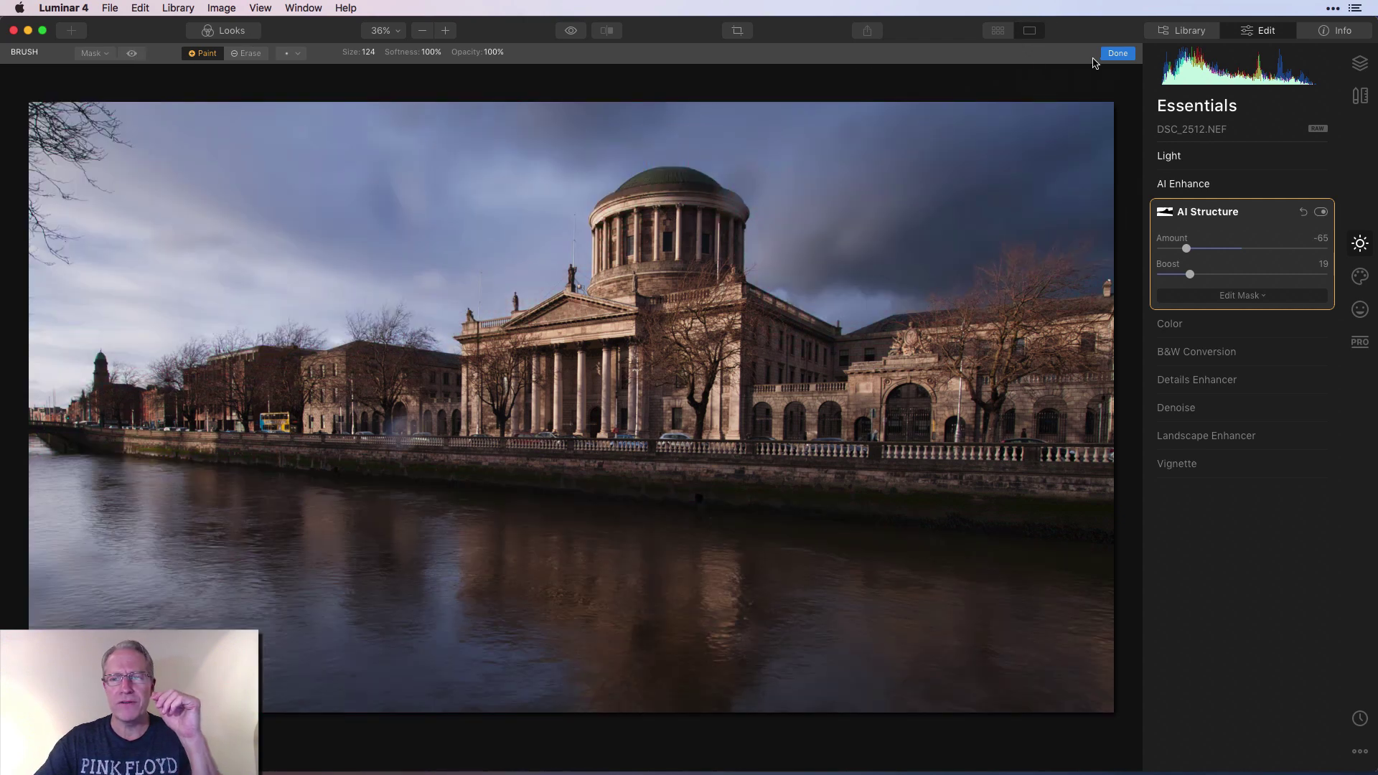
pyautogui.click(1118, 53)
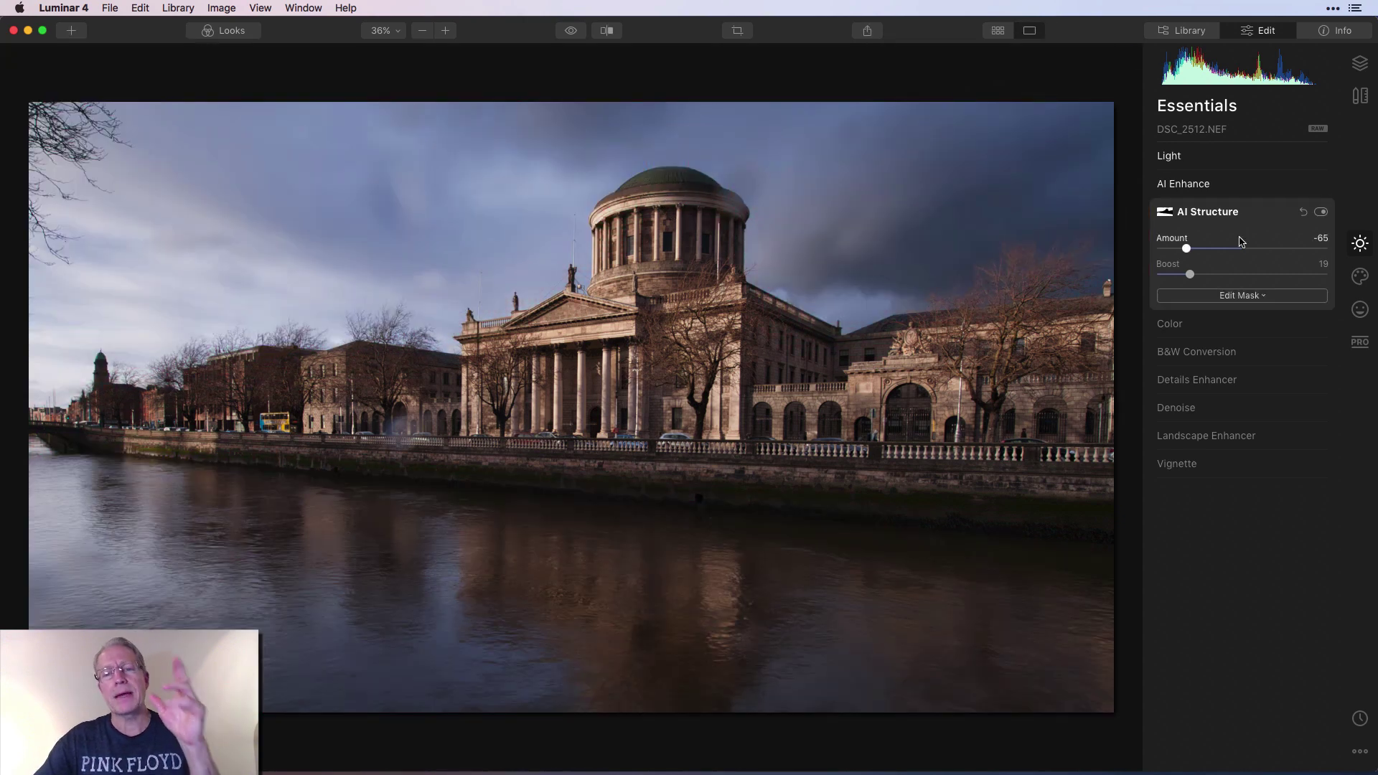
# Step: Raise the Color section's Vibrance to 24 and expand Landscape Enhancer
pyautogui.click(1227, 324)
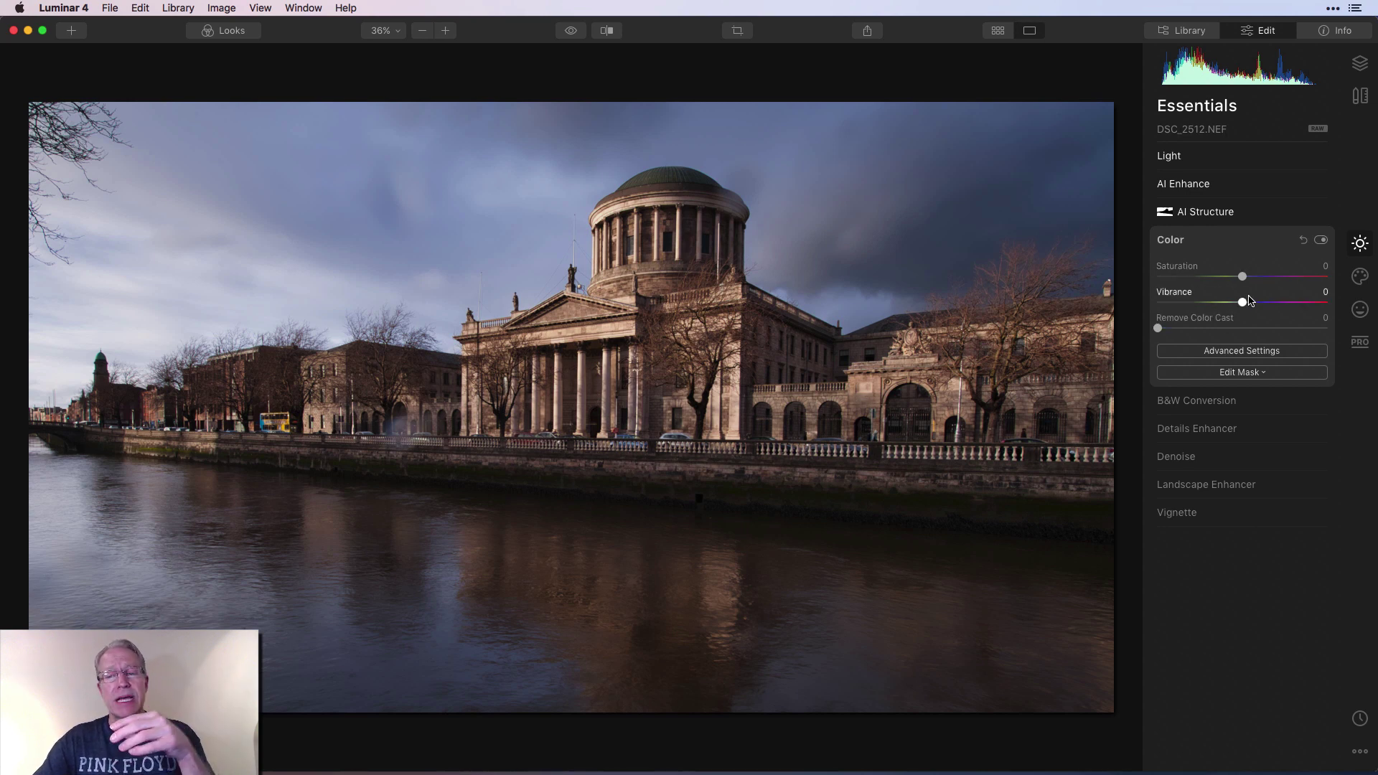
pyautogui.moveTo(1243, 302); pyautogui.dragTo(1263, 303)
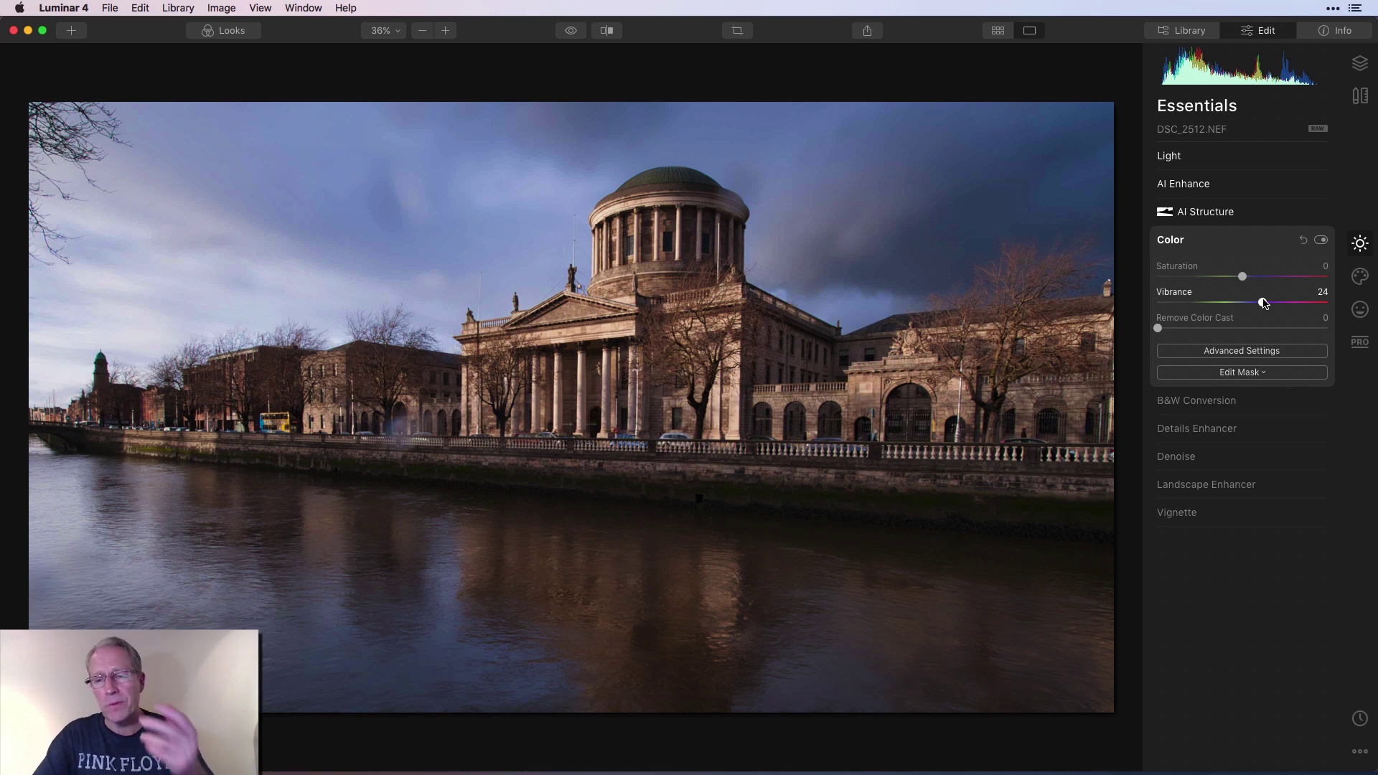
pyautogui.click(1204, 485)
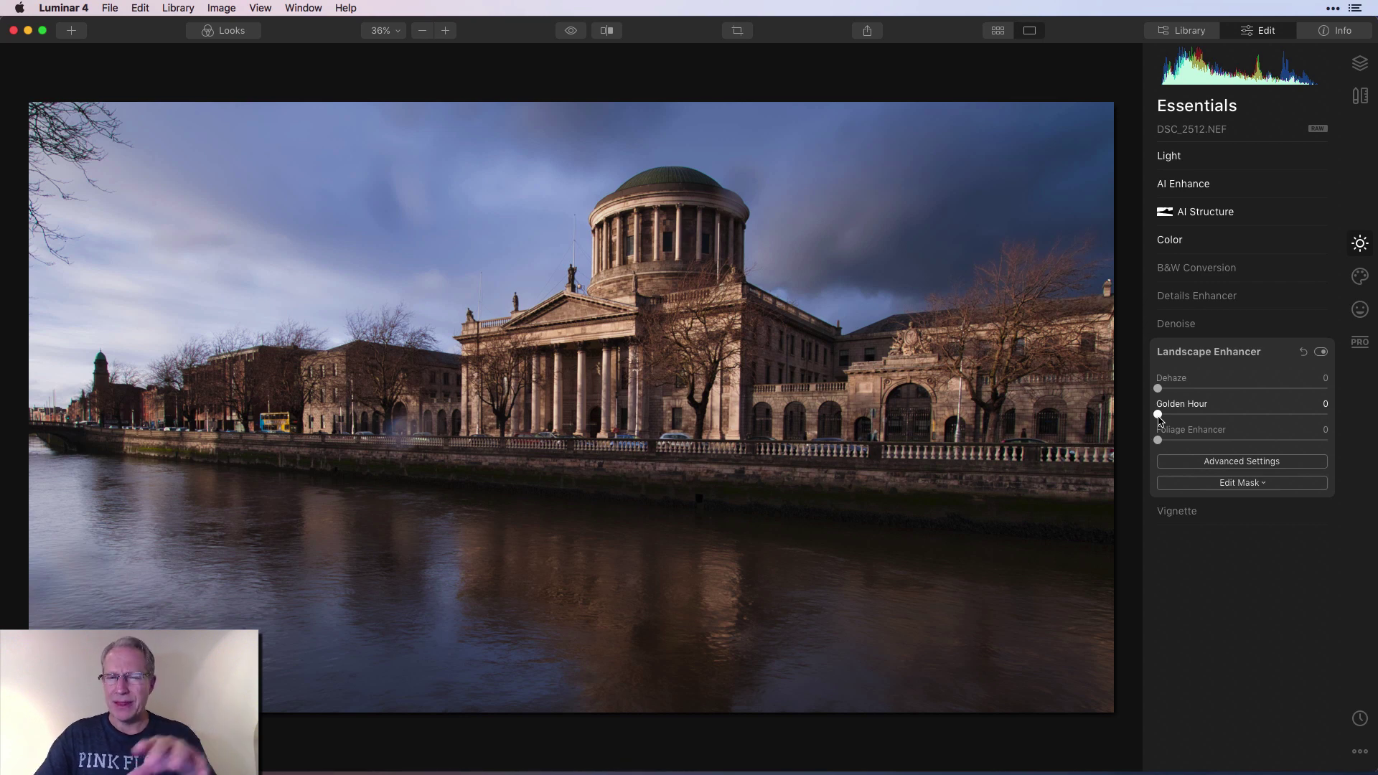
# Step: Set Landscape Enhancer's Golden Hour to 25 and toggle it off and on to compare
pyautogui.moveTo(1159, 417); pyautogui.dragTo(1203, 411)
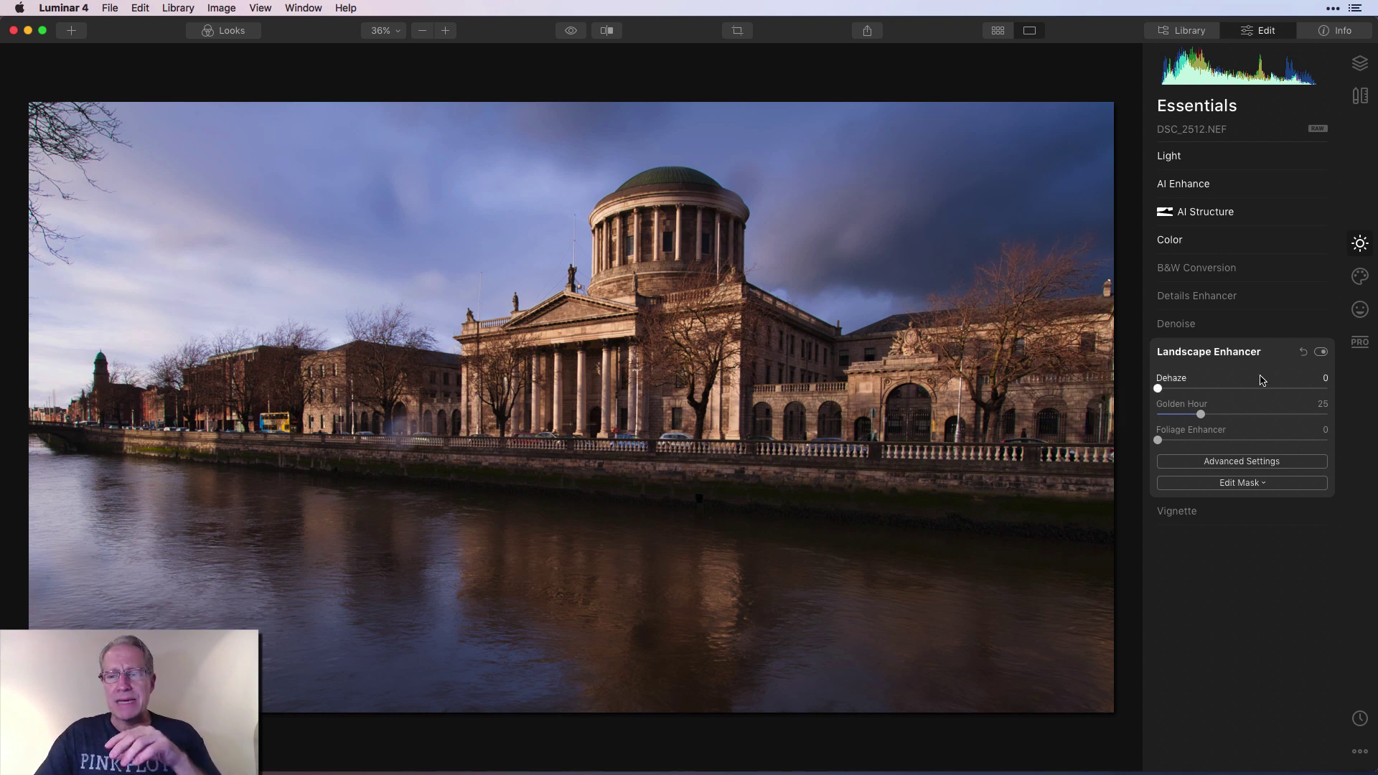
pyautogui.click(1321, 353)
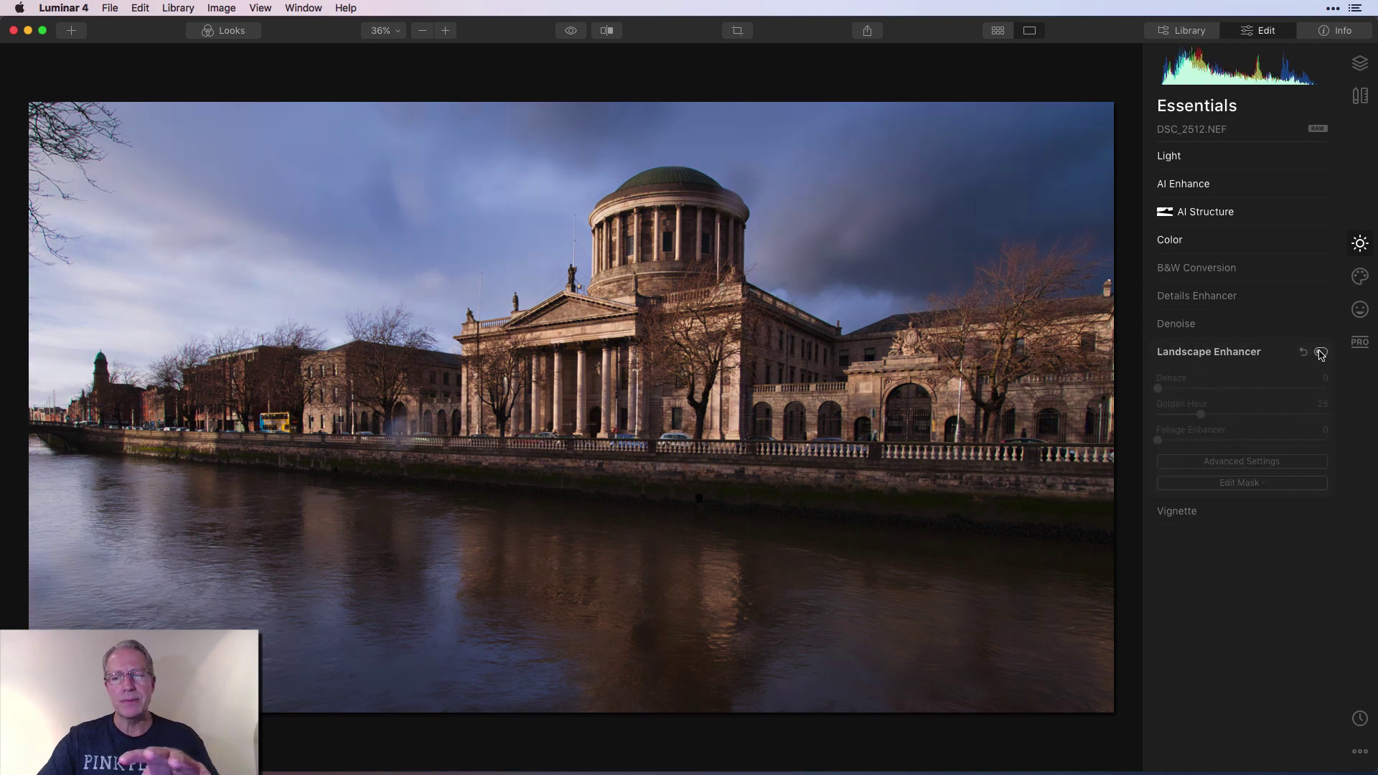
pyautogui.click(1321, 352)
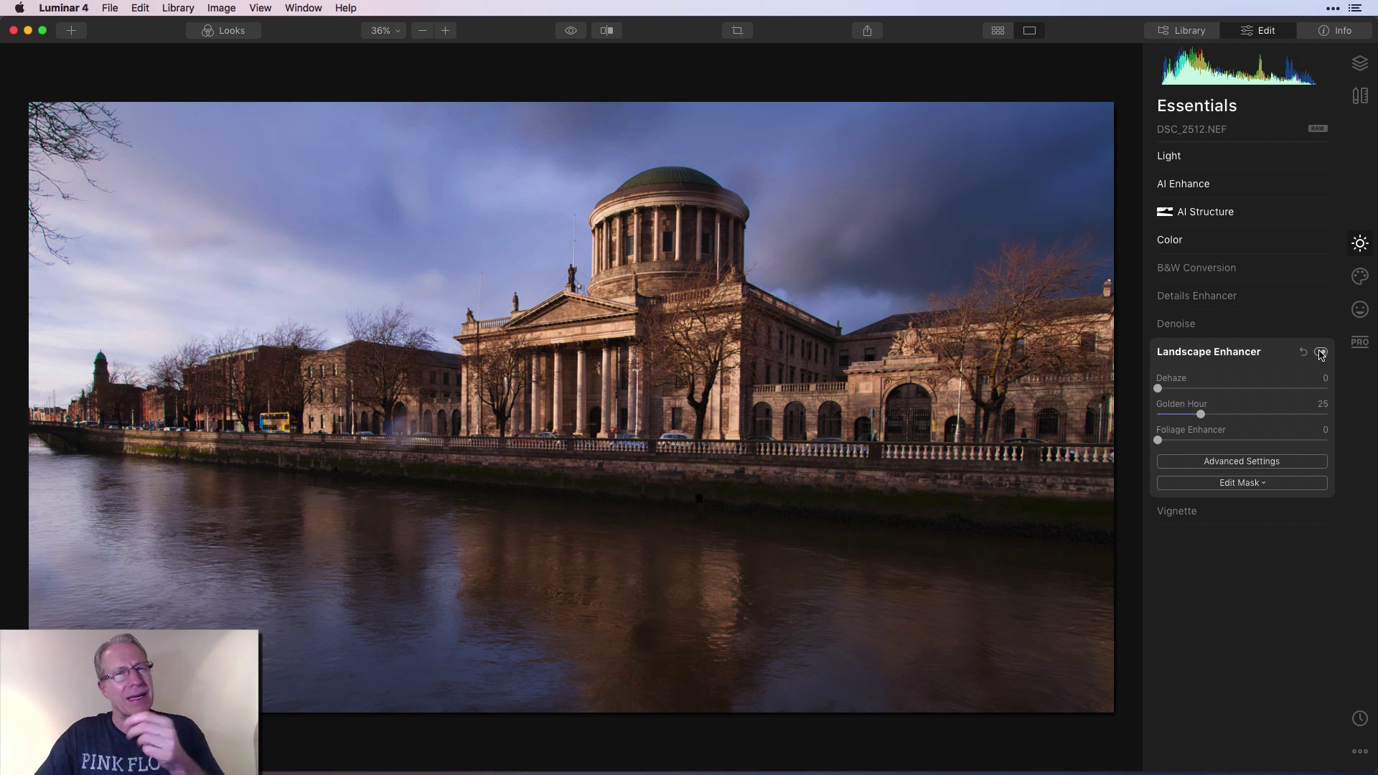
# Step: Add the Mystical creative filter at Amount 29 and compare it on and off
pyautogui.click(1360, 277)
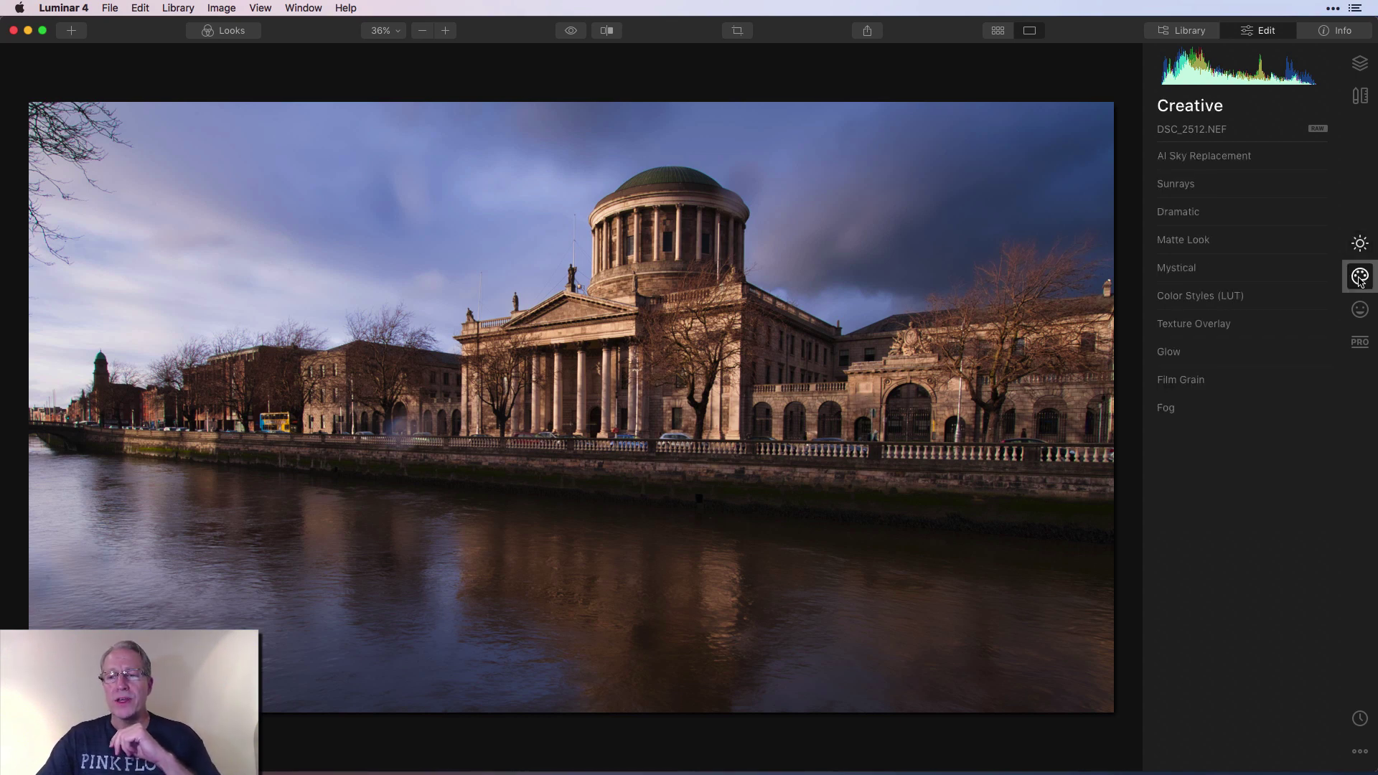
pyautogui.click(1180, 268)
pyautogui.moveTo(1158, 306); pyautogui.dragTo(1211, 306)
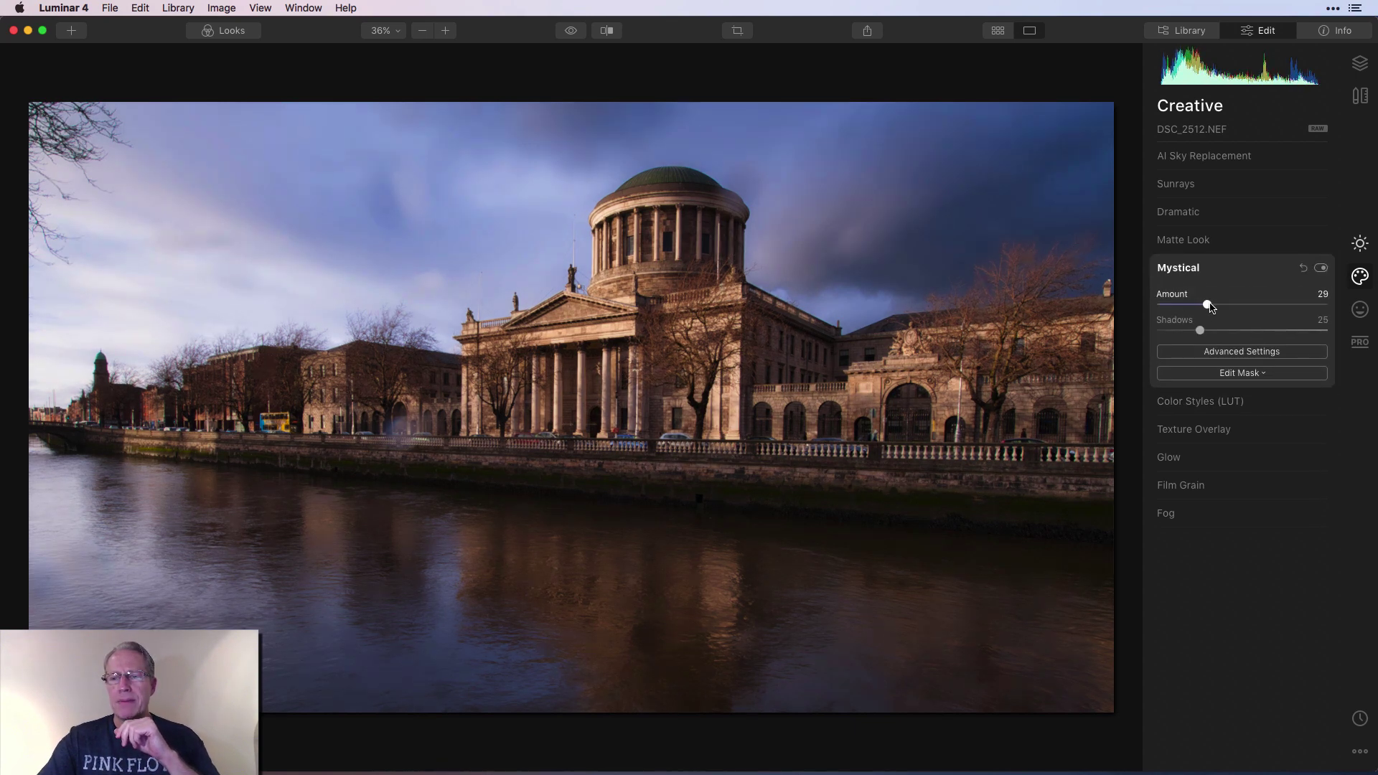
pyautogui.click(1320, 269)
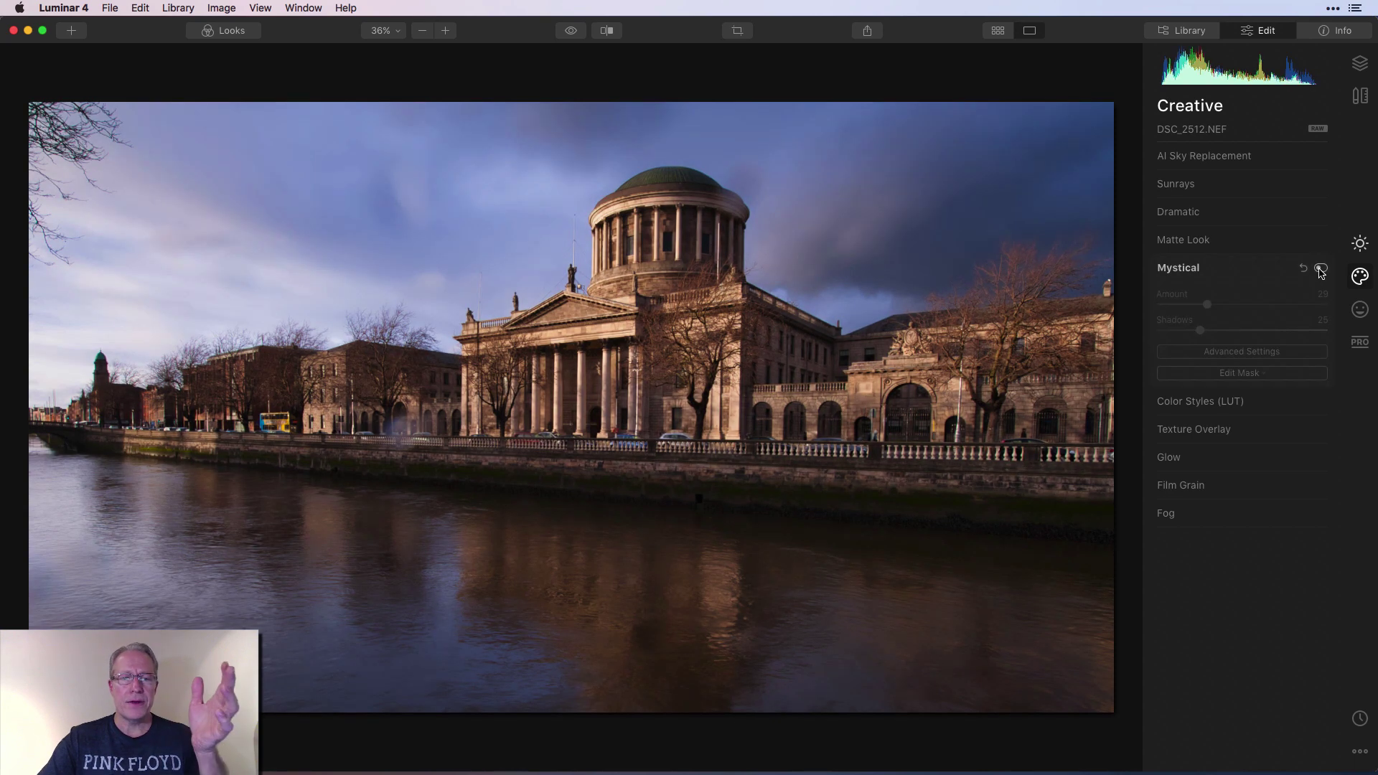
pyautogui.click(1321, 269)
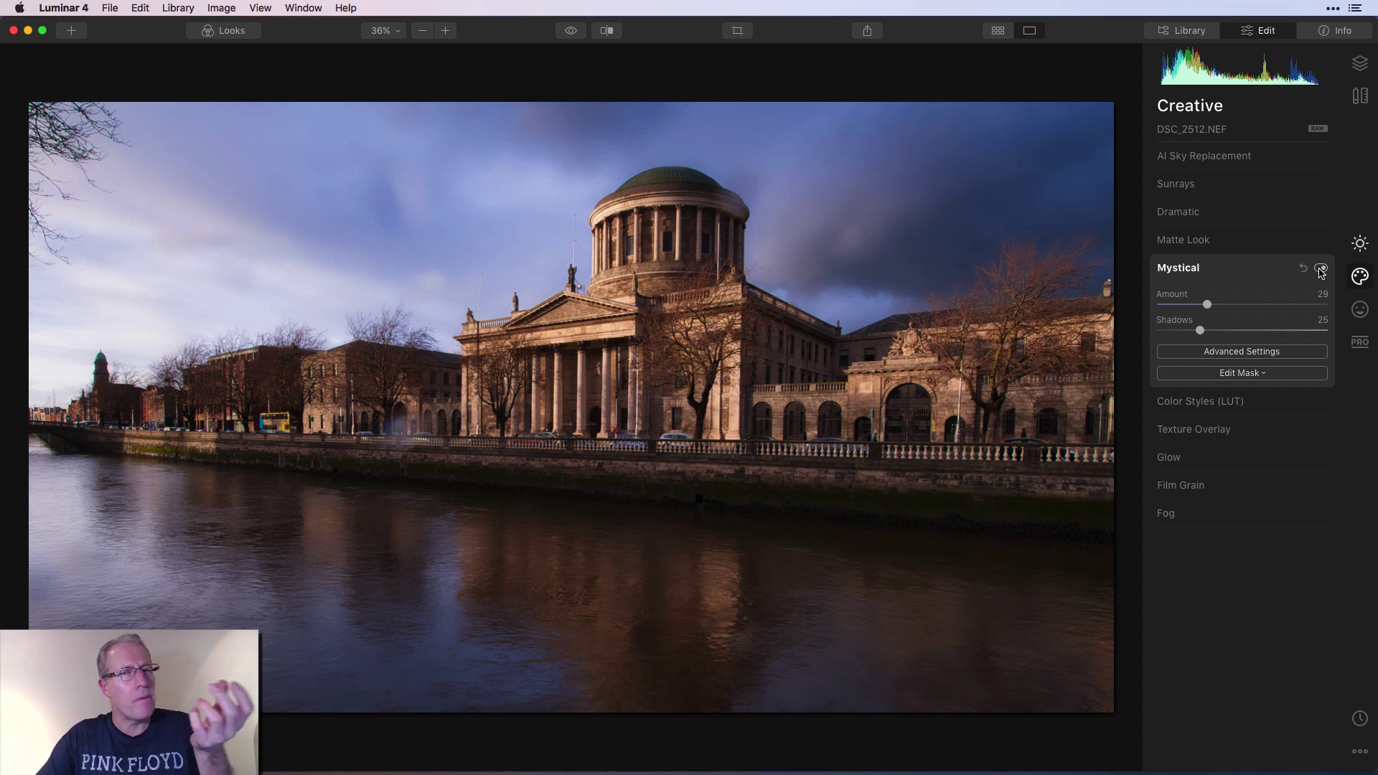
# Step: In Mystical's Advanced Settings, set Saturation 18 and Warmth -31, then compare
pyautogui.click(1282, 354)
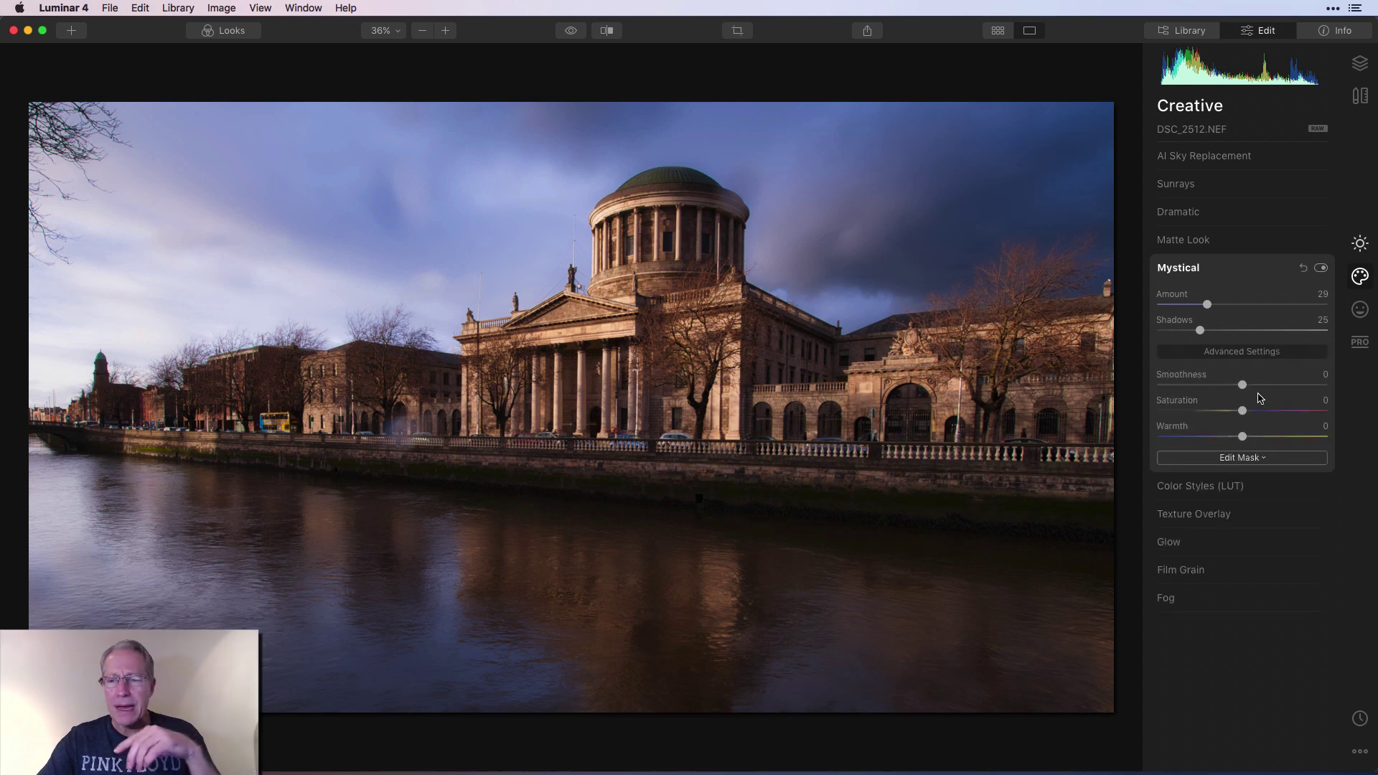
pyautogui.moveTo(1245, 412); pyautogui.dragTo(1217, 438)
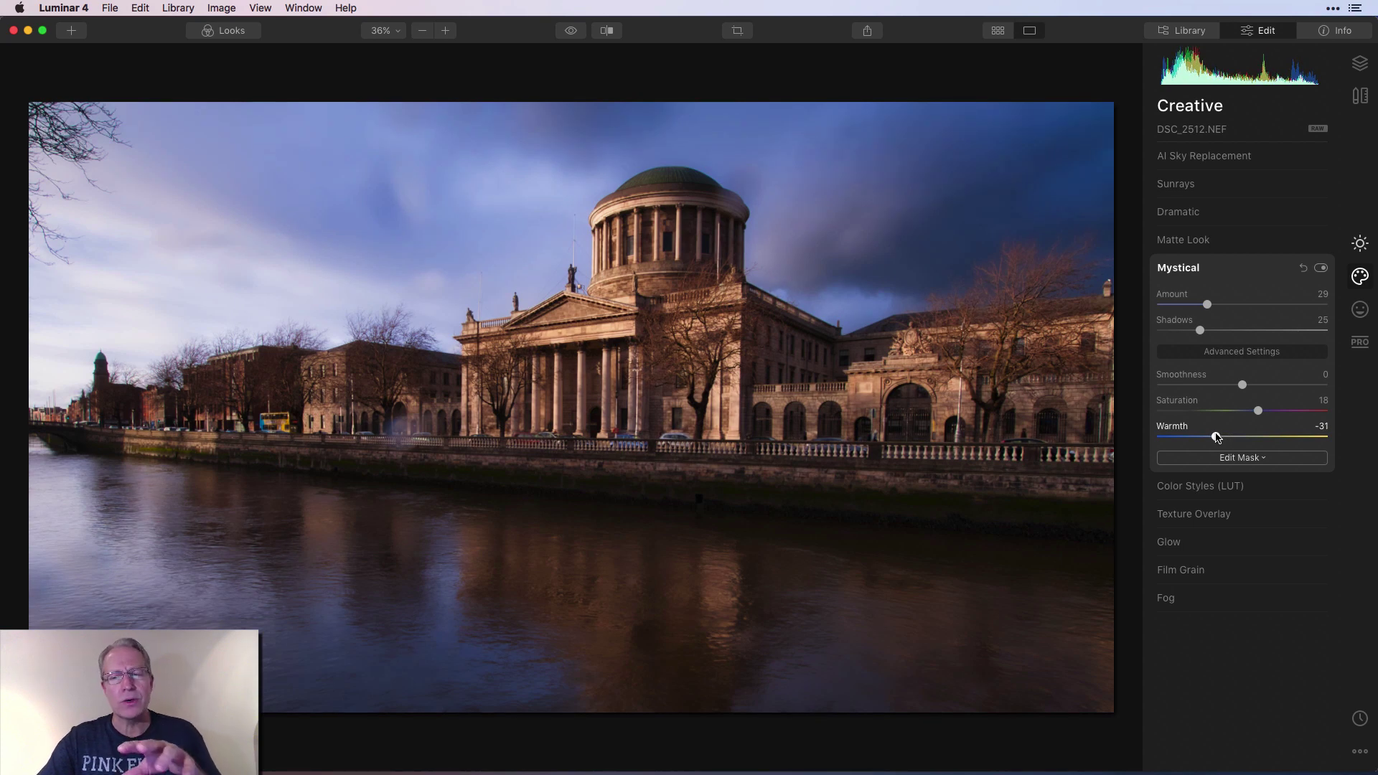
pyautogui.click(1321, 269)
pyautogui.click(1321, 269)
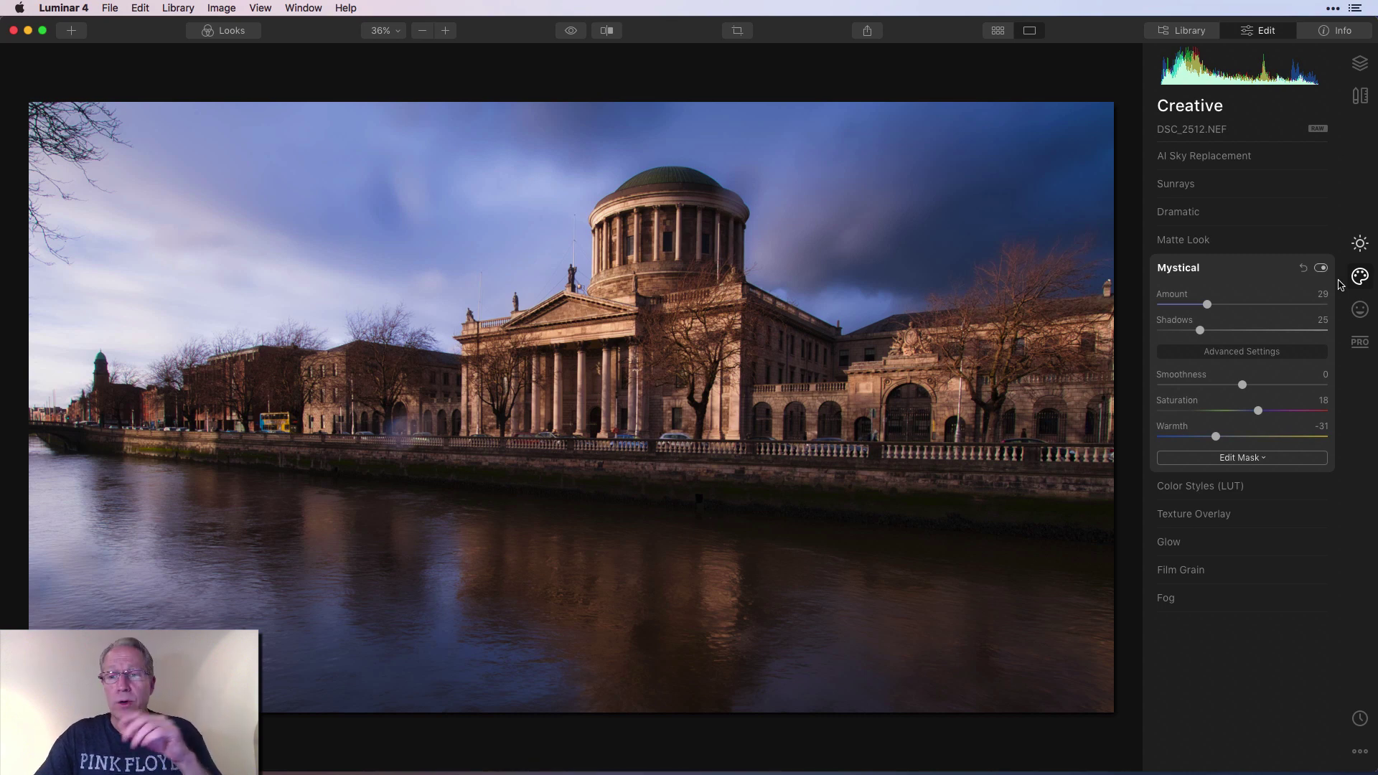
# Step: Apply Split Toning with Highlights Hue 21 and Highlights Saturation 44
pyautogui.click(1359, 350)
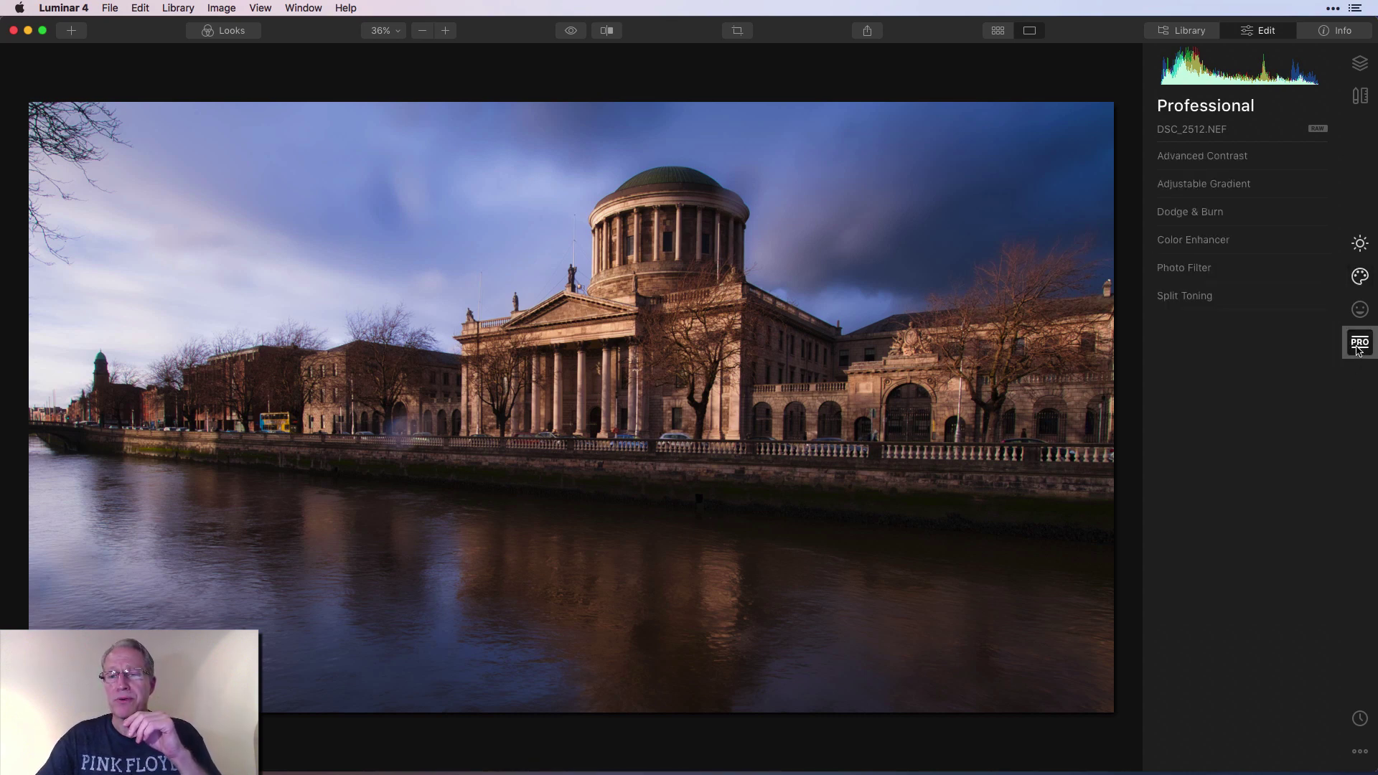
pyautogui.click(1196, 302)
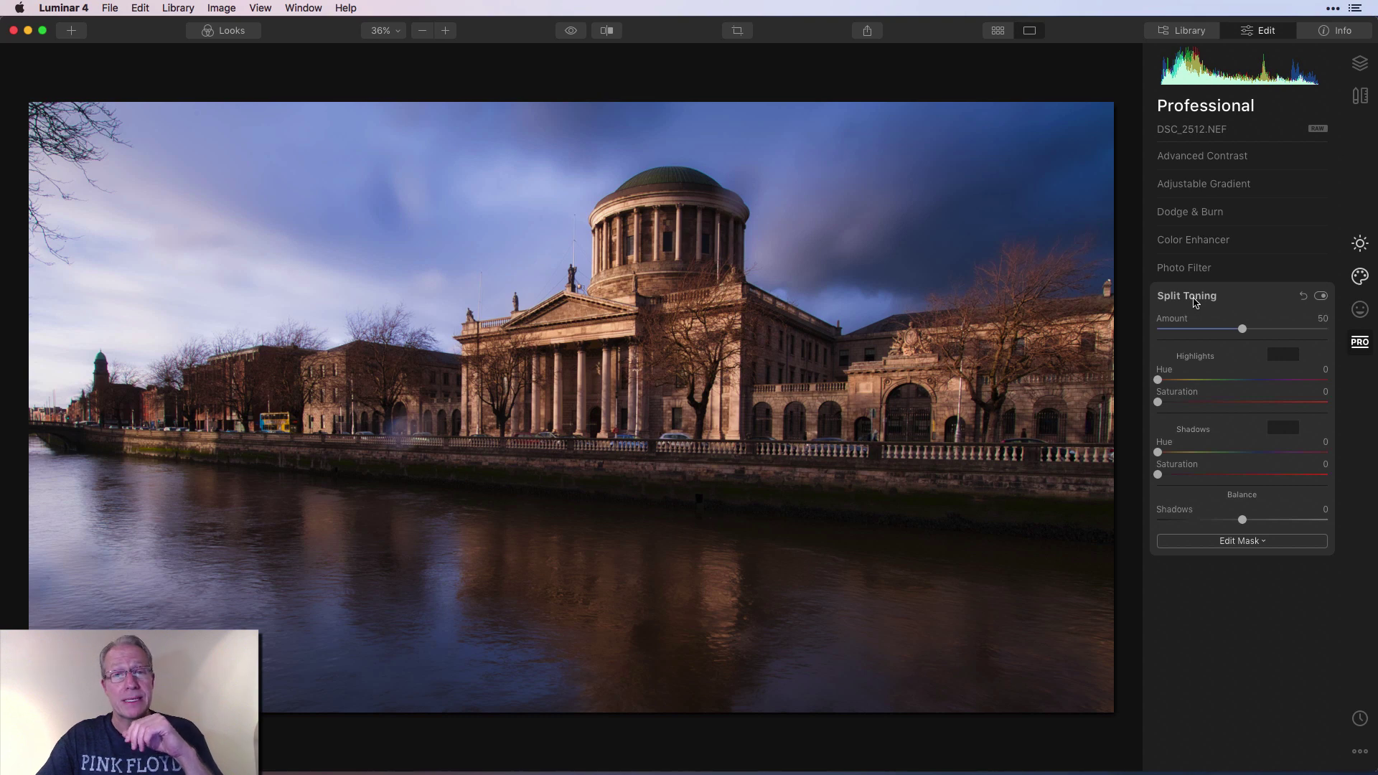
pyautogui.moveTo(1158, 380); pyautogui.dragTo(1238, 407)
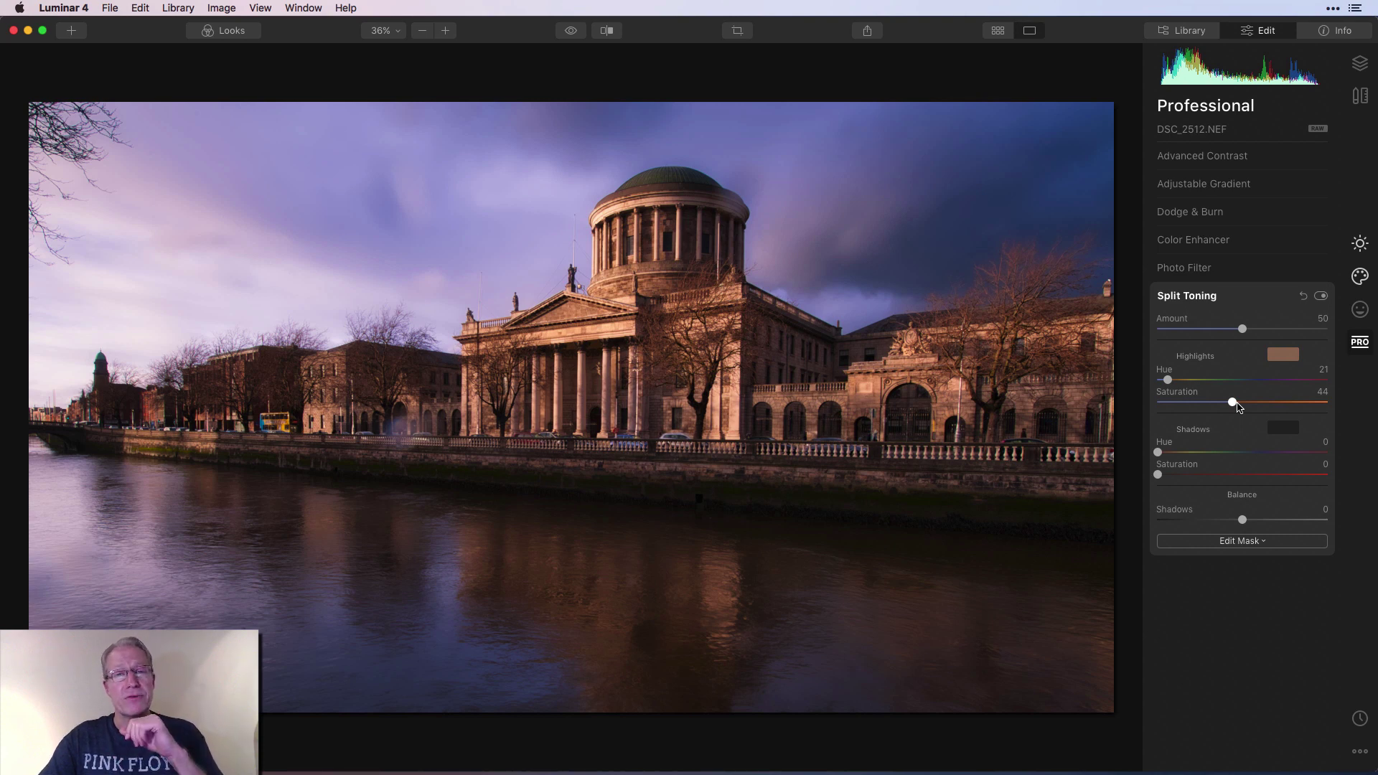
# Step: Set Shadows Hue 218, Shadows Saturation 23 and Balance -13, then compare Split Toning on and off
pyautogui.moveTo(1158, 452); pyautogui.dragTo(1267, 456)
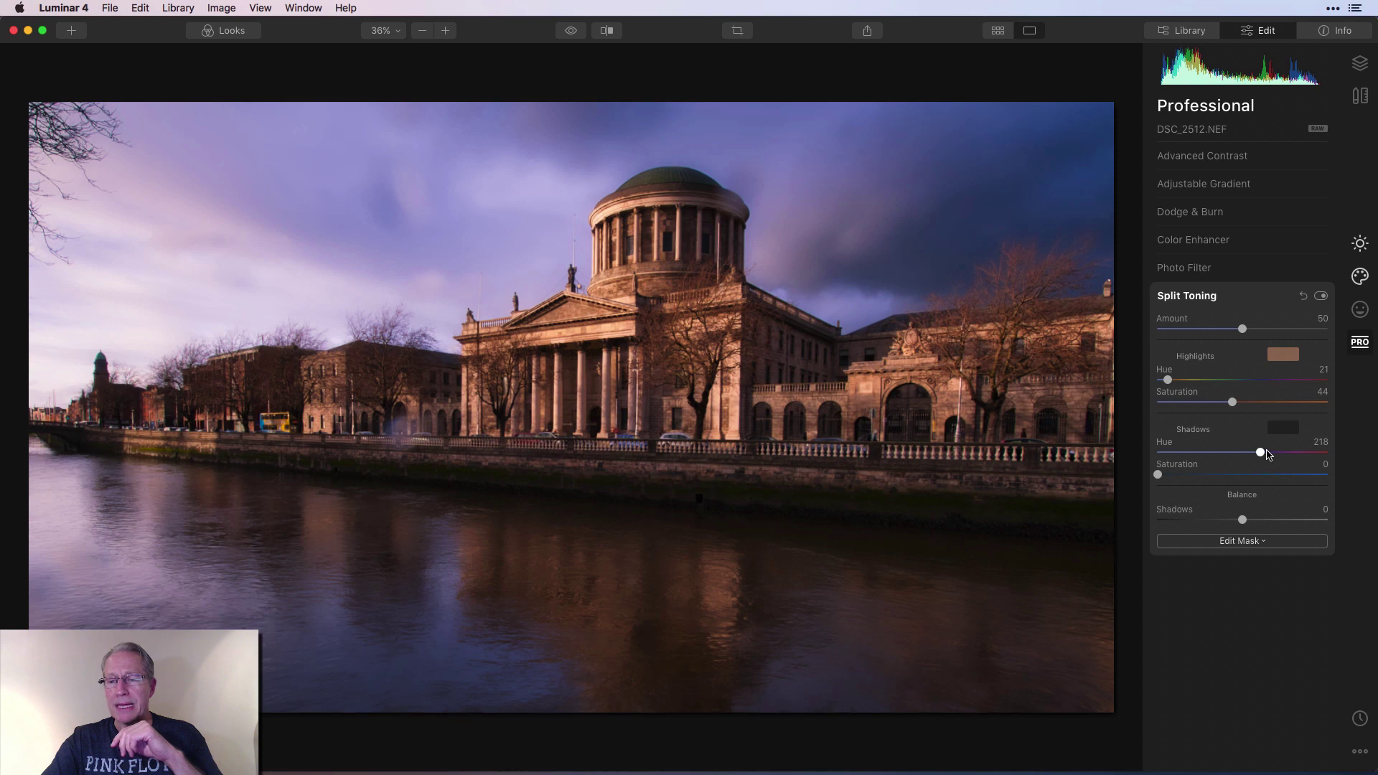
pyautogui.moveTo(1158, 475); pyautogui.dragTo(1200, 479)
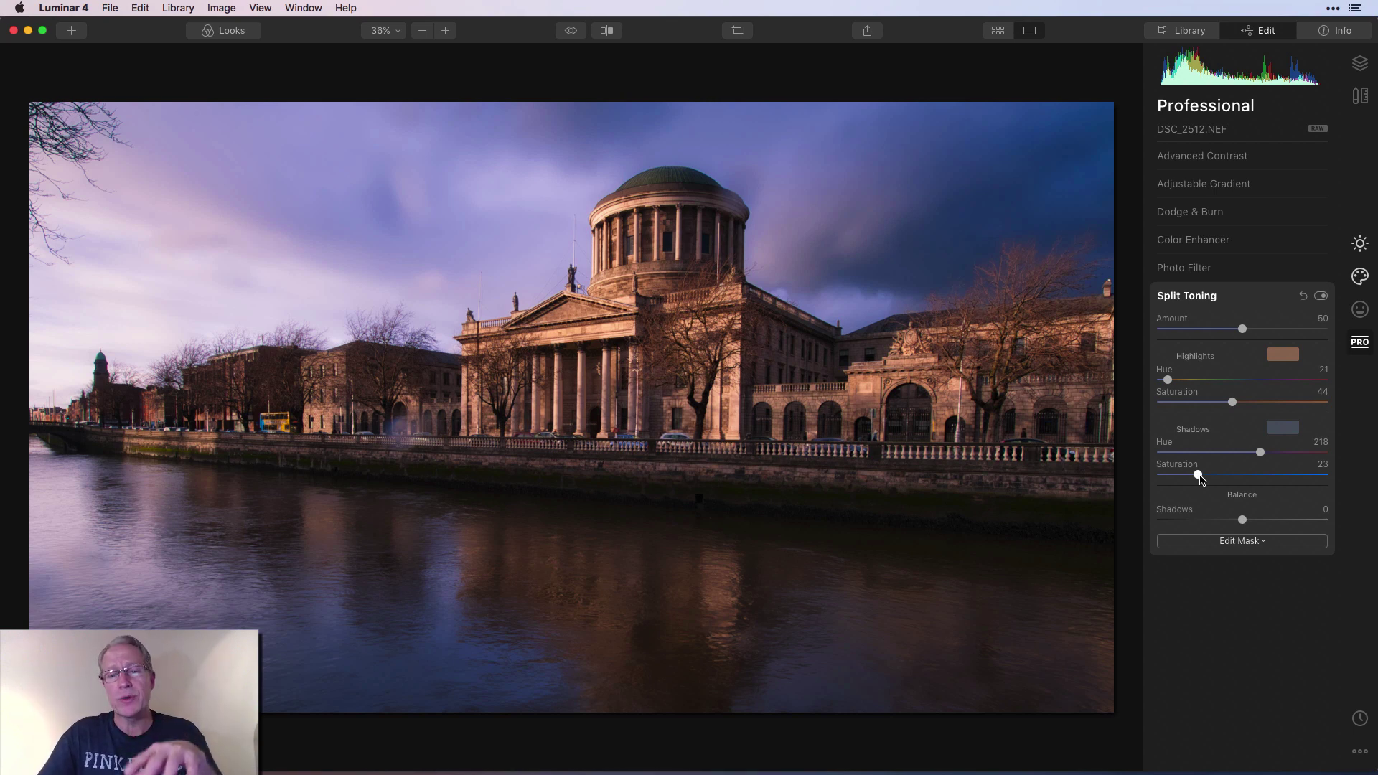
pyautogui.moveTo(1243, 519); pyautogui.dragTo(1231, 522)
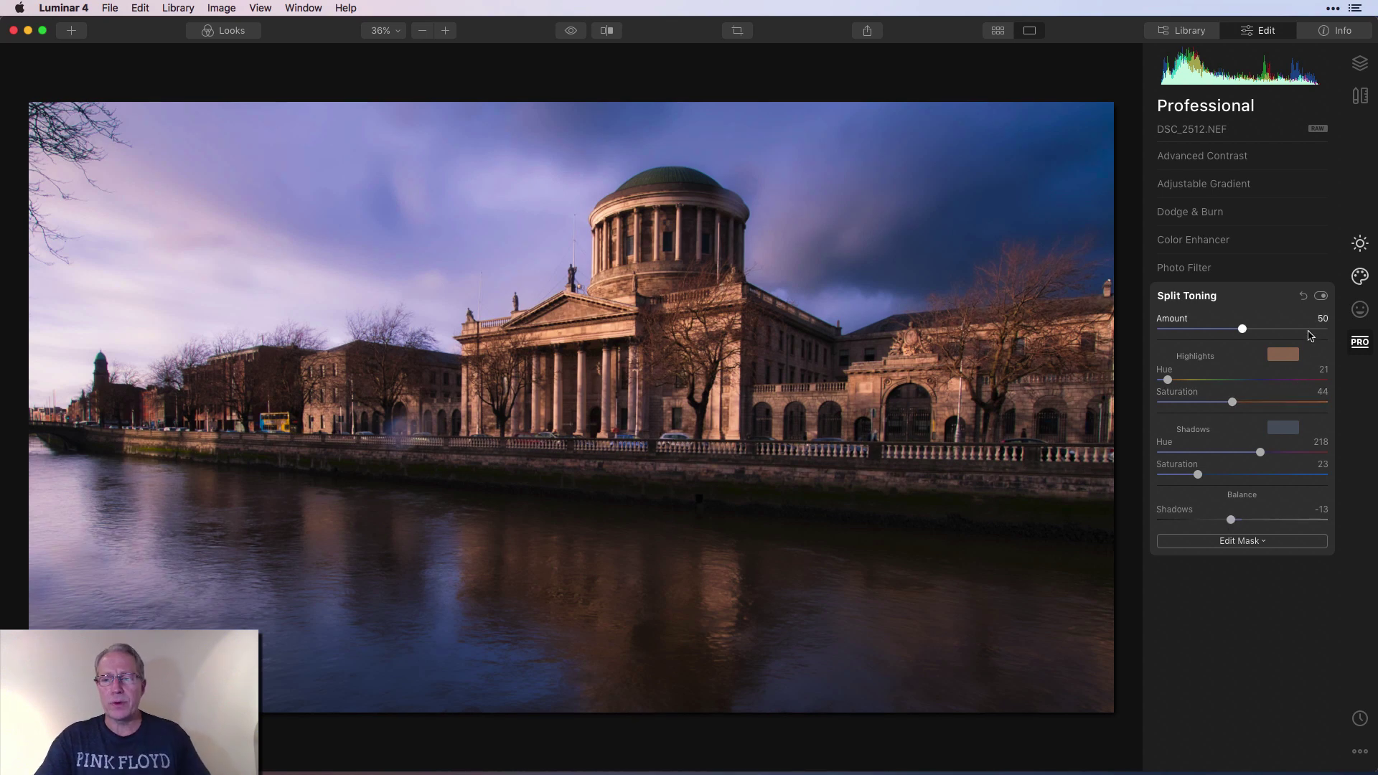
pyautogui.click(1321, 297)
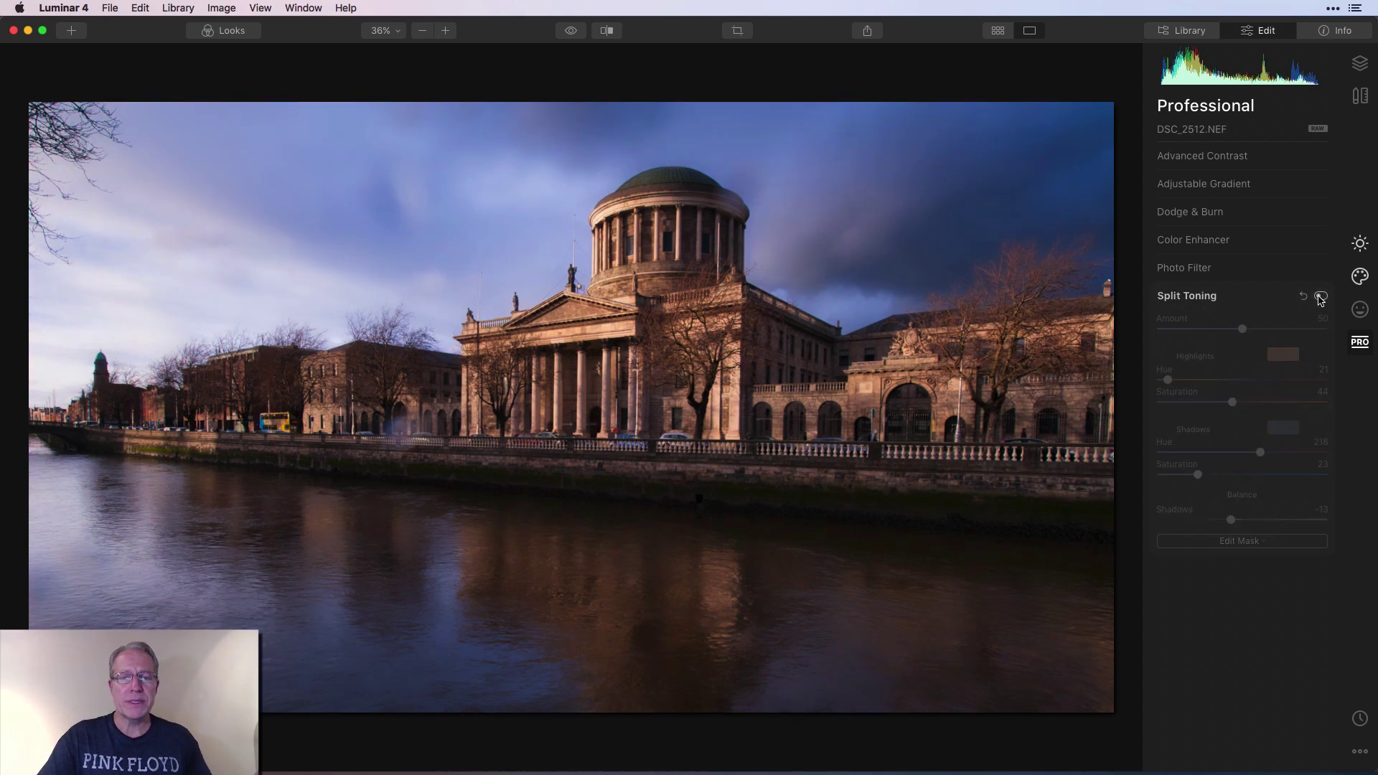
pyautogui.click(1321, 297)
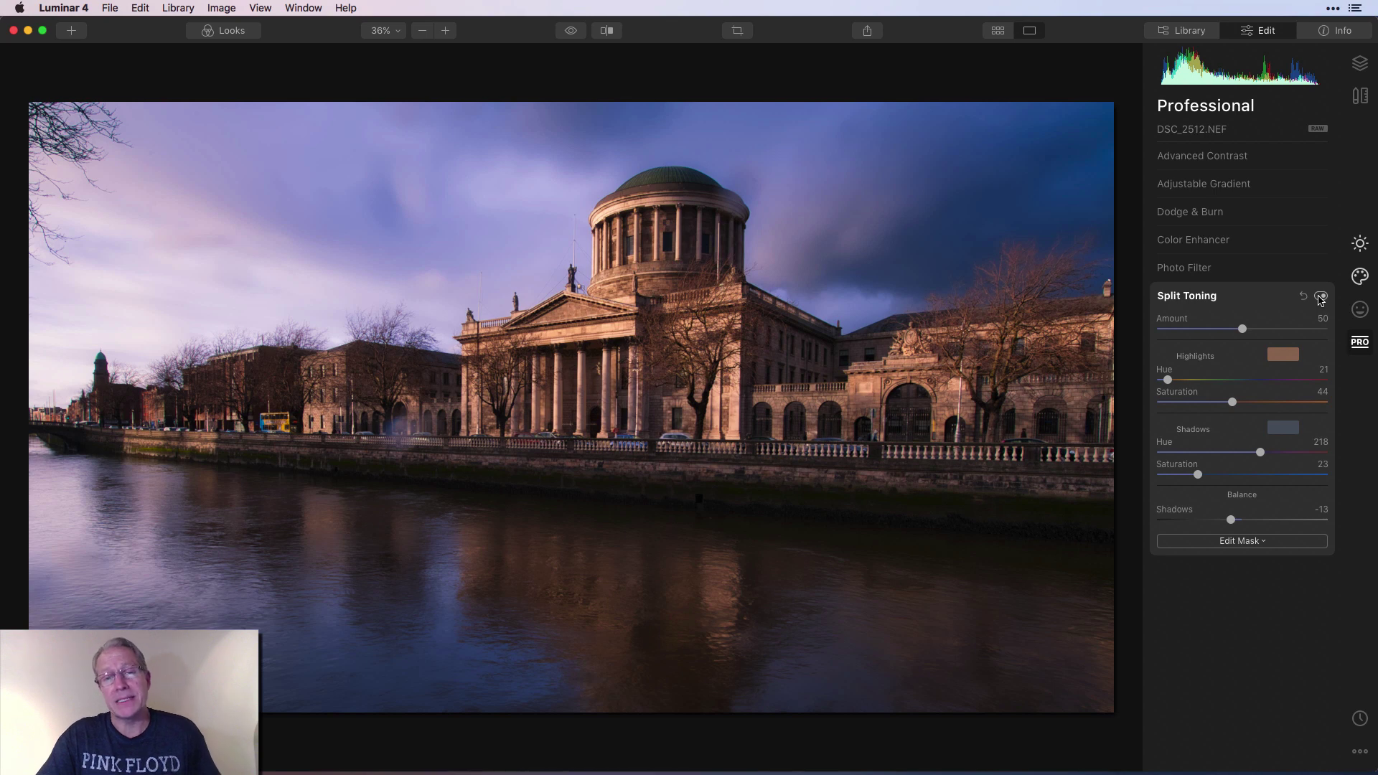
# Step: Erase the bare branches poking into the top-left corner of the sky with the Erase tool
pyautogui.click(1359, 96)
pyautogui.click(1267, 180)
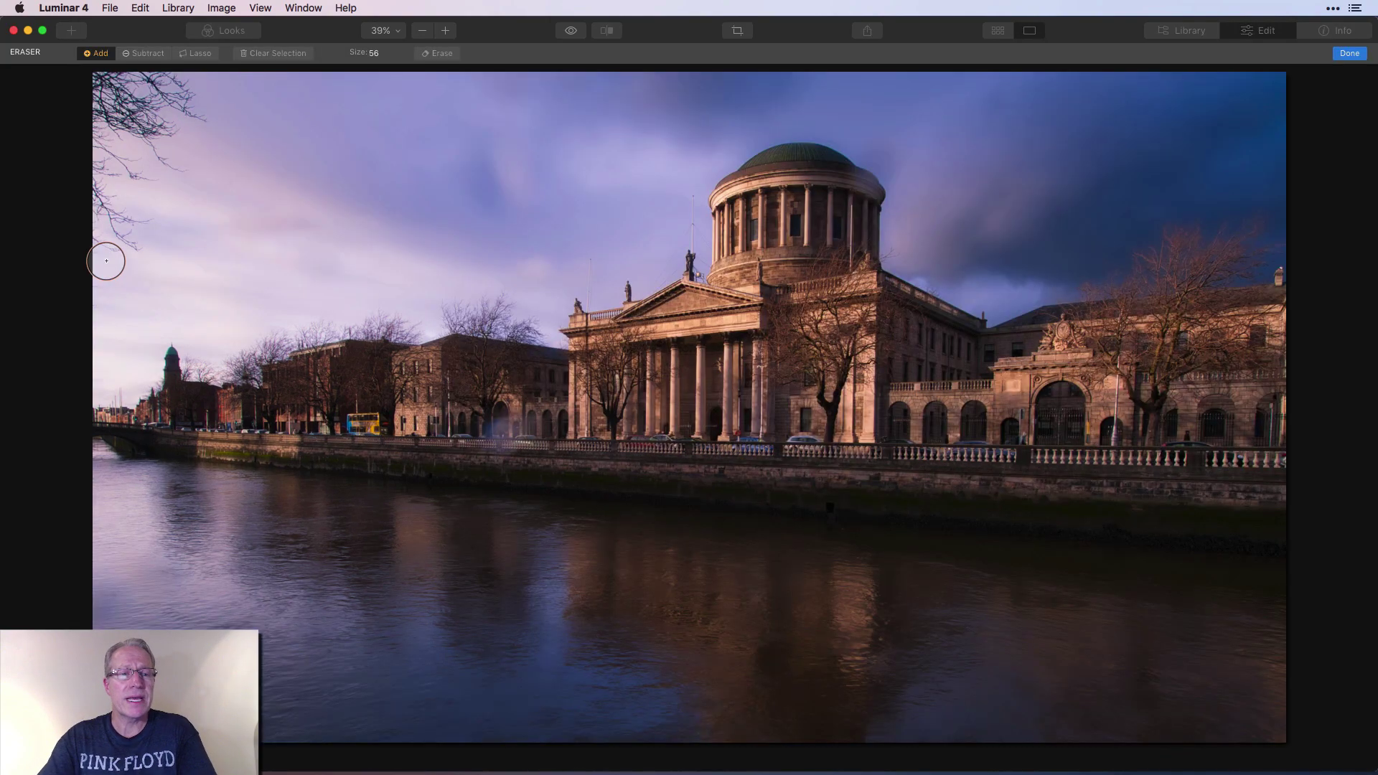
pyautogui.click(109, 257)
pyautogui.moveTo(95, 239)
pyautogui.mouseDown()
pyautogui.moveTo(129, 240)
pyautogui.moveTo(138, 215)
pyautogui.moveTo(86, 192)
pyautogui.mouseUp()
pyautogui.click(439, 53)
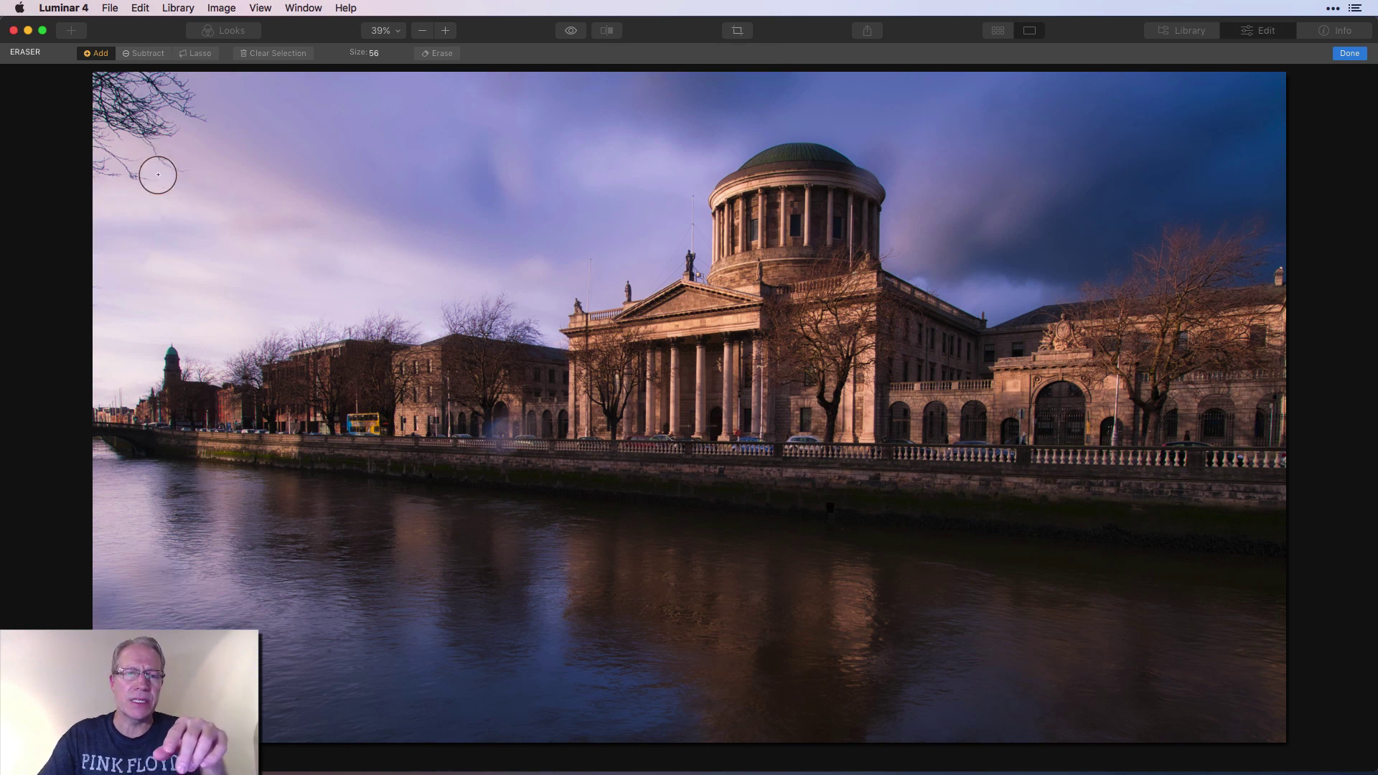
pyautogui.moveTo(176, 167)
pyautogui.mouseDown()
pyautogui.moveTo(132, 176)
pyautogui.moveTo(90, 143)
pyautogui.moveTo(151, 151)
pyautogui.mouseUp()
pyautogui.click(434, 54)
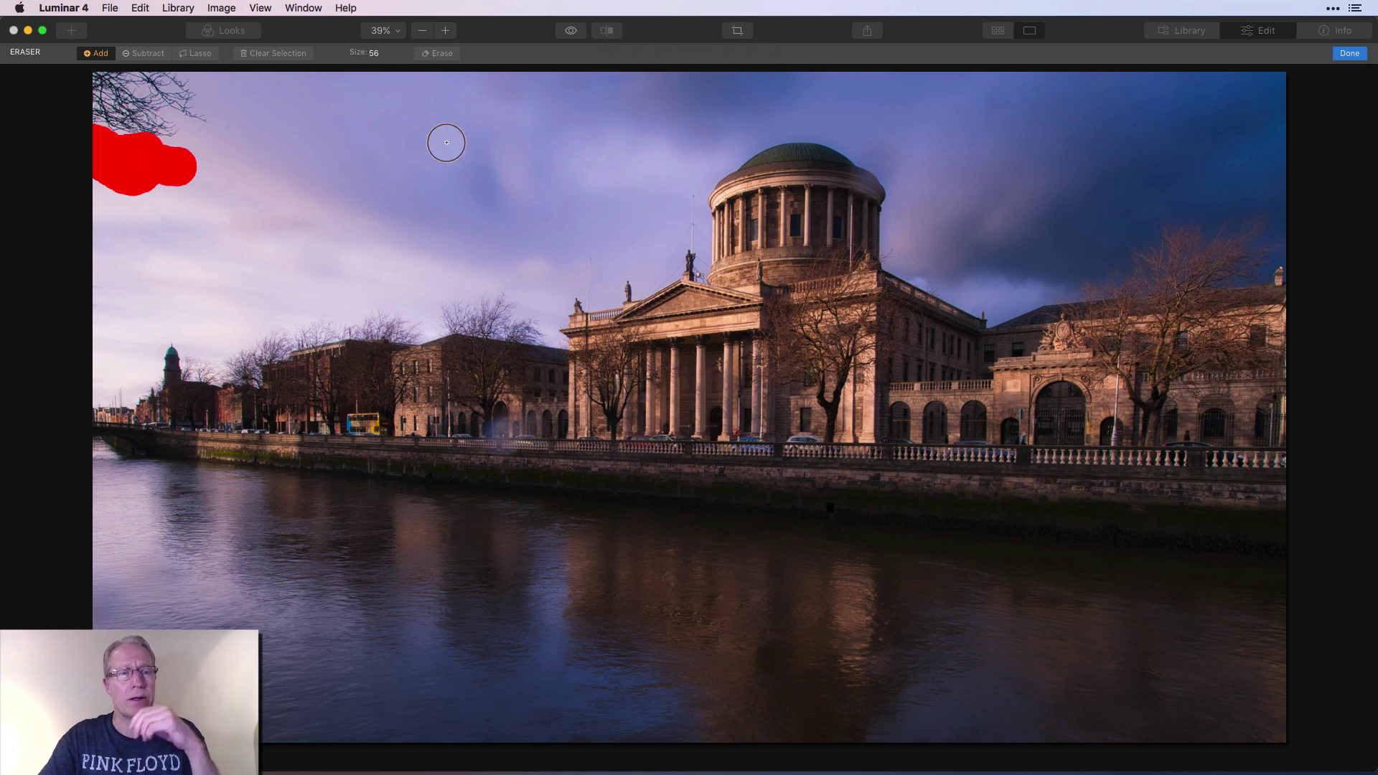
pyautogui.moveTo(186, 87)
pyautogui.mouseDown()
pyautogui.moveTo(98, 87)
pyautogui.moveTo(206, 112)
pyautogui.moveTo(109, 123)
pyautogui.moveTo(164, 147)
pyautogui.moveTo(94, 129)
pyautogui.mouseUp()
pyautogui.click(450, 54)
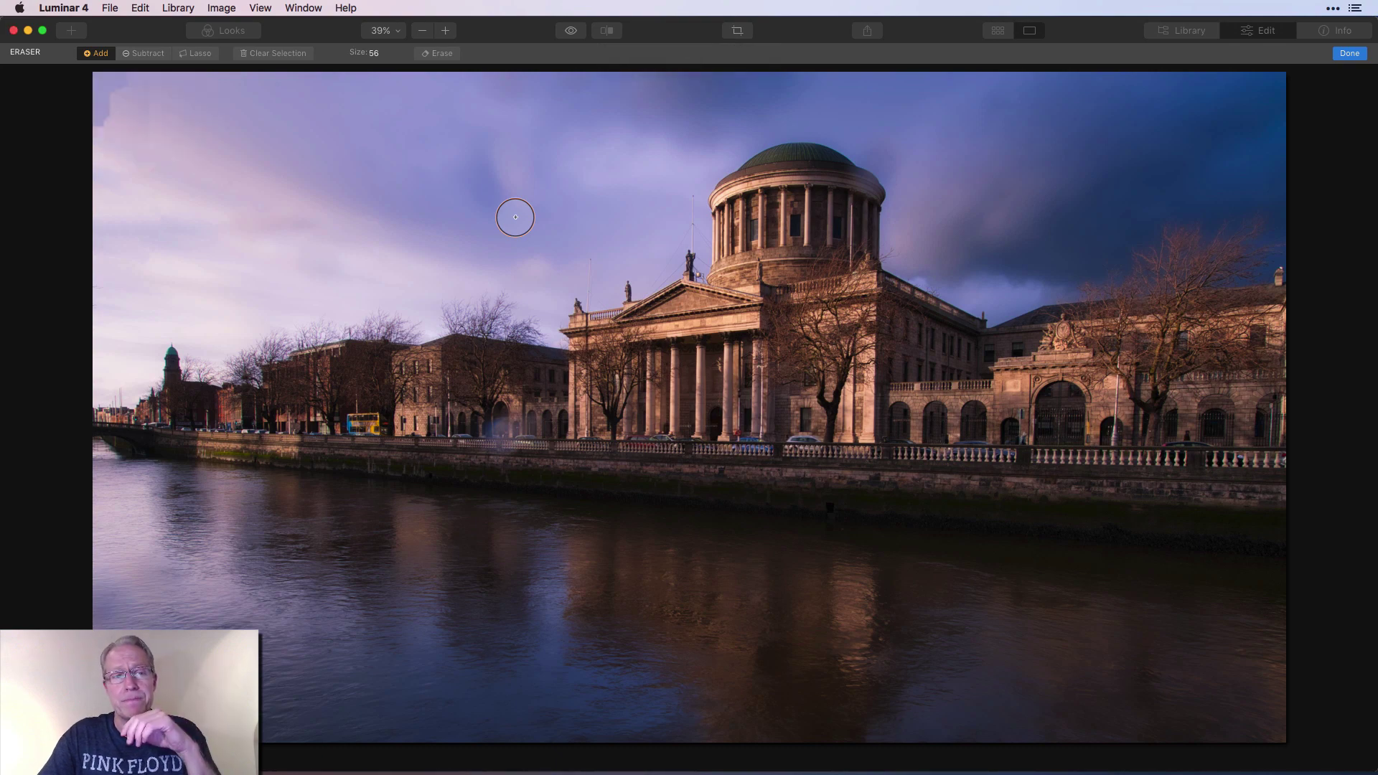
# Step: At 50% zoom with a smaller brush, erase five dark spots in the upper-right sky, then commit
pyautogui.press('[')
pyautogui.press('[')
pyautogui.press('[')
pyautogui.click(445, 30)
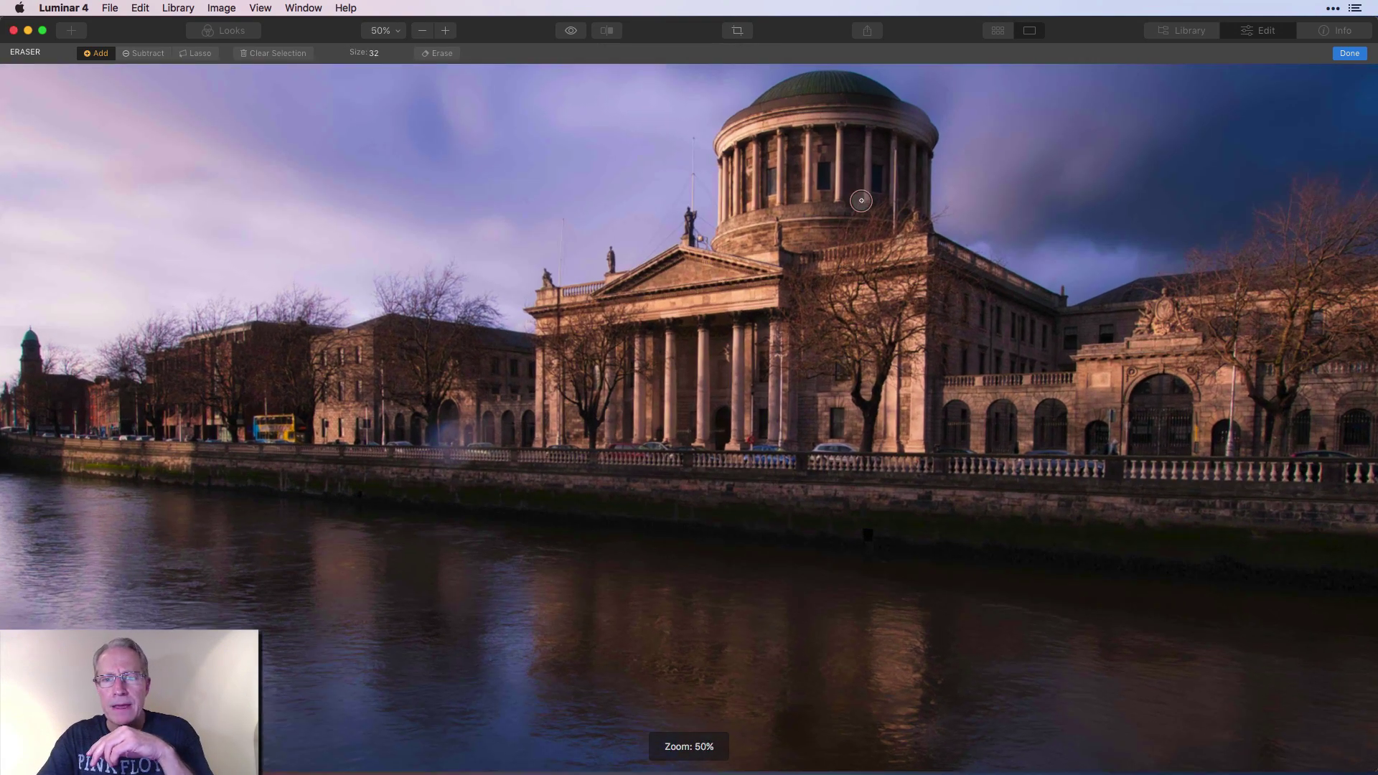
pyautogui.scroll(3, 951, 245)
pyautogui.hscroll(3, 951, 244)
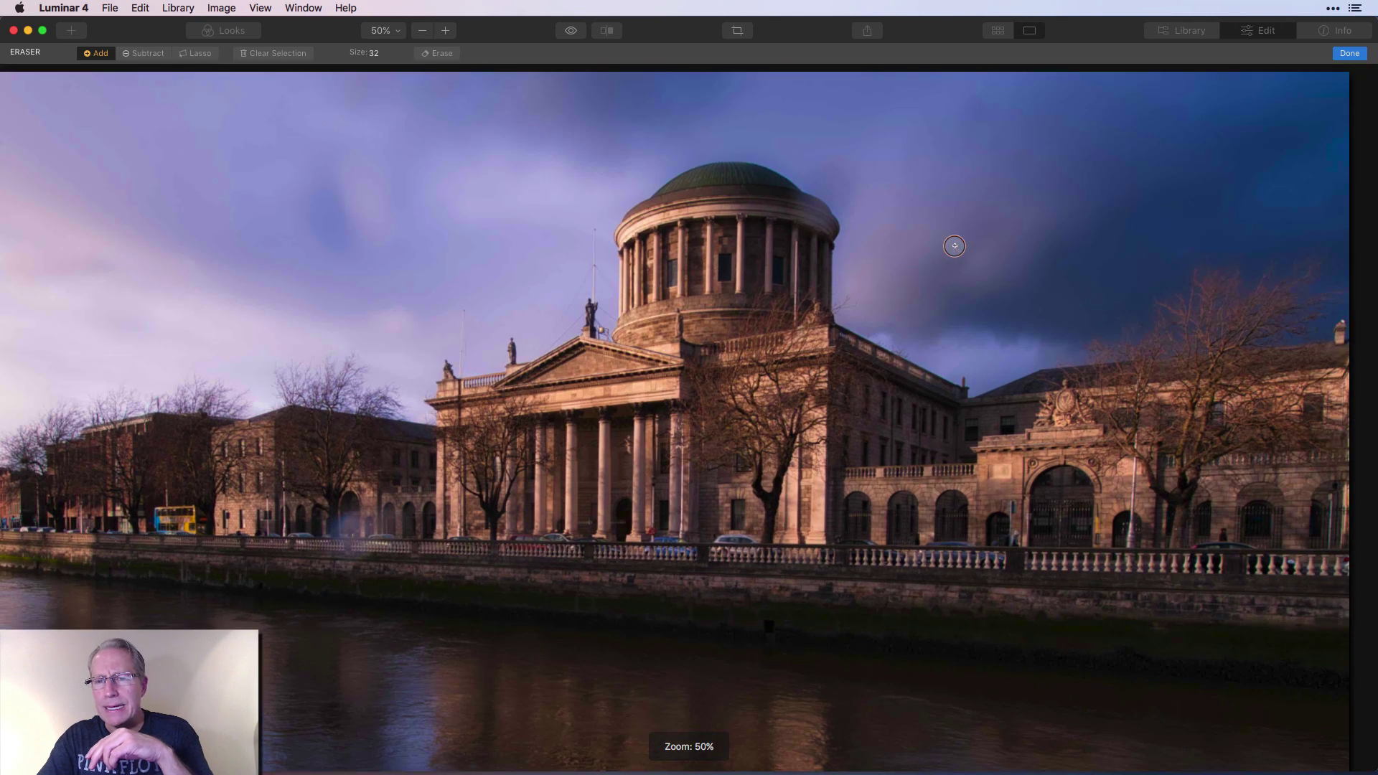
pyautogui.click(1179, 124)
pyautogui.click(1267, 89)
pyautogui.click(1306, 119)
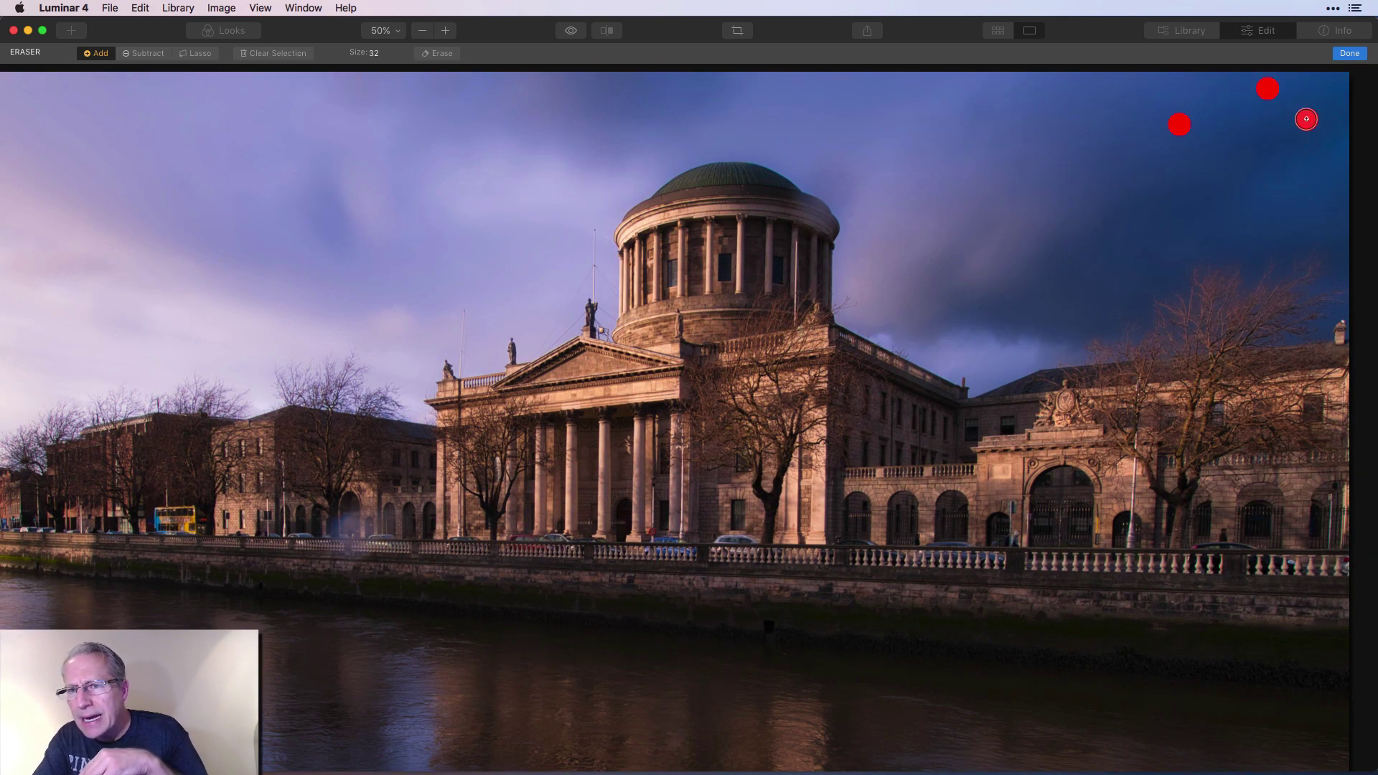
pyautogui.click(1328, 134)
pyautogui.click(1036, 138)
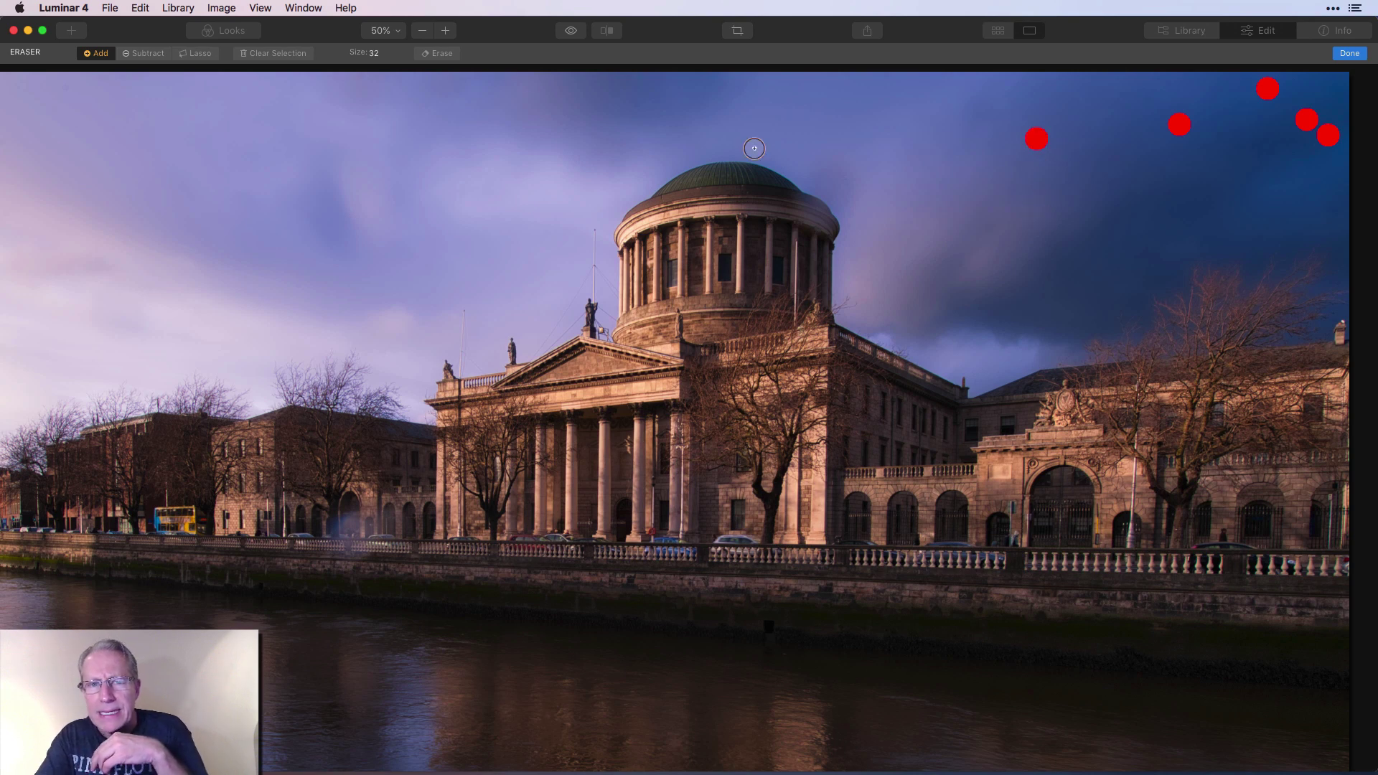
pyautogui.click(441, 55)
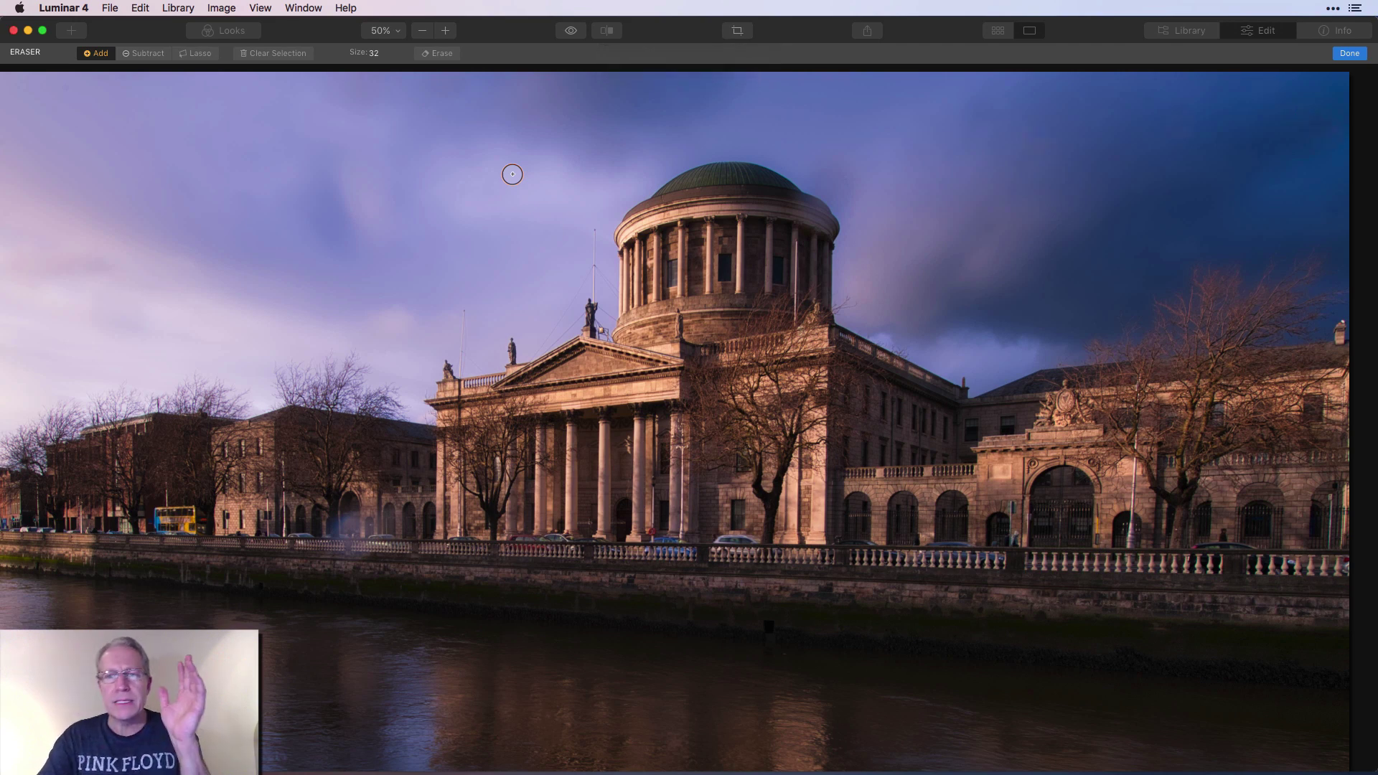
pyautogui.click(384, 31)
pyautogui.click(391, 58)
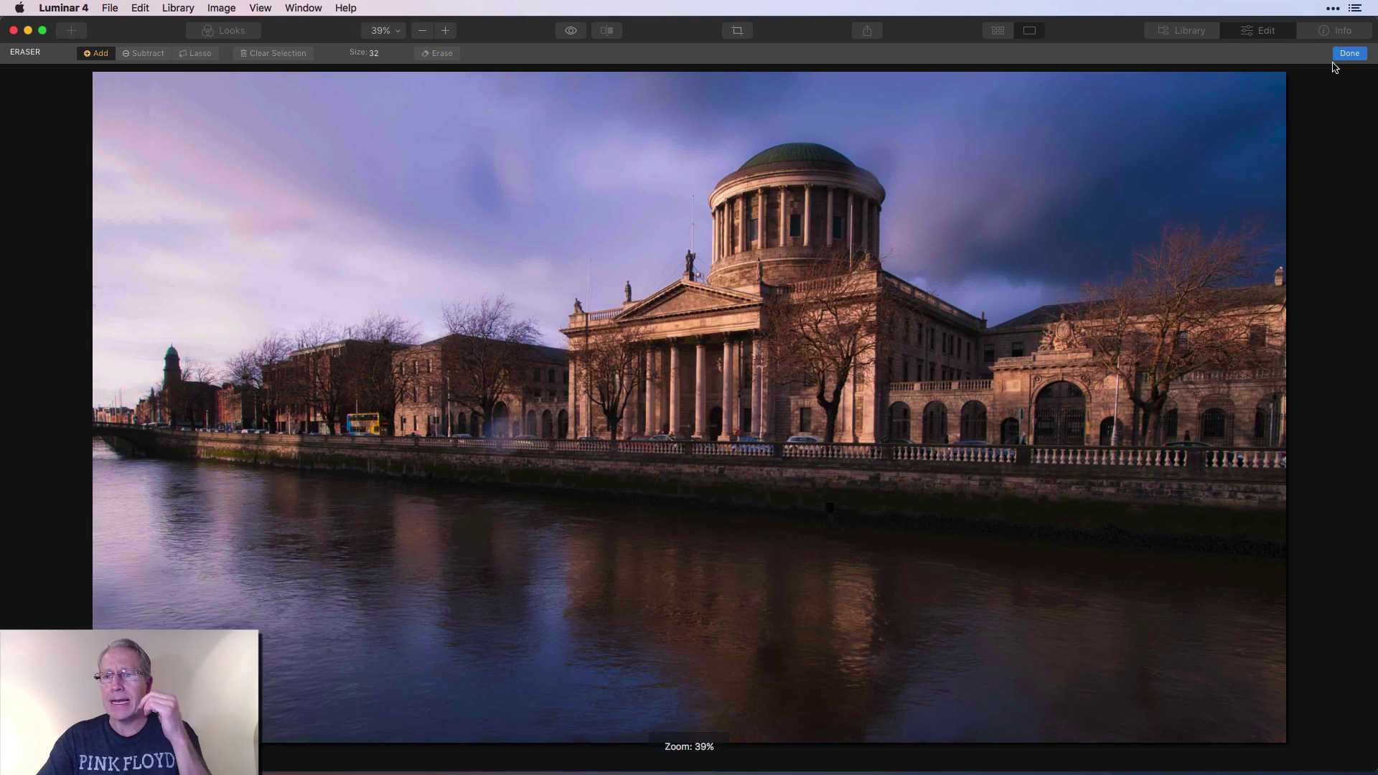
pyautogui.click(1344, 56)
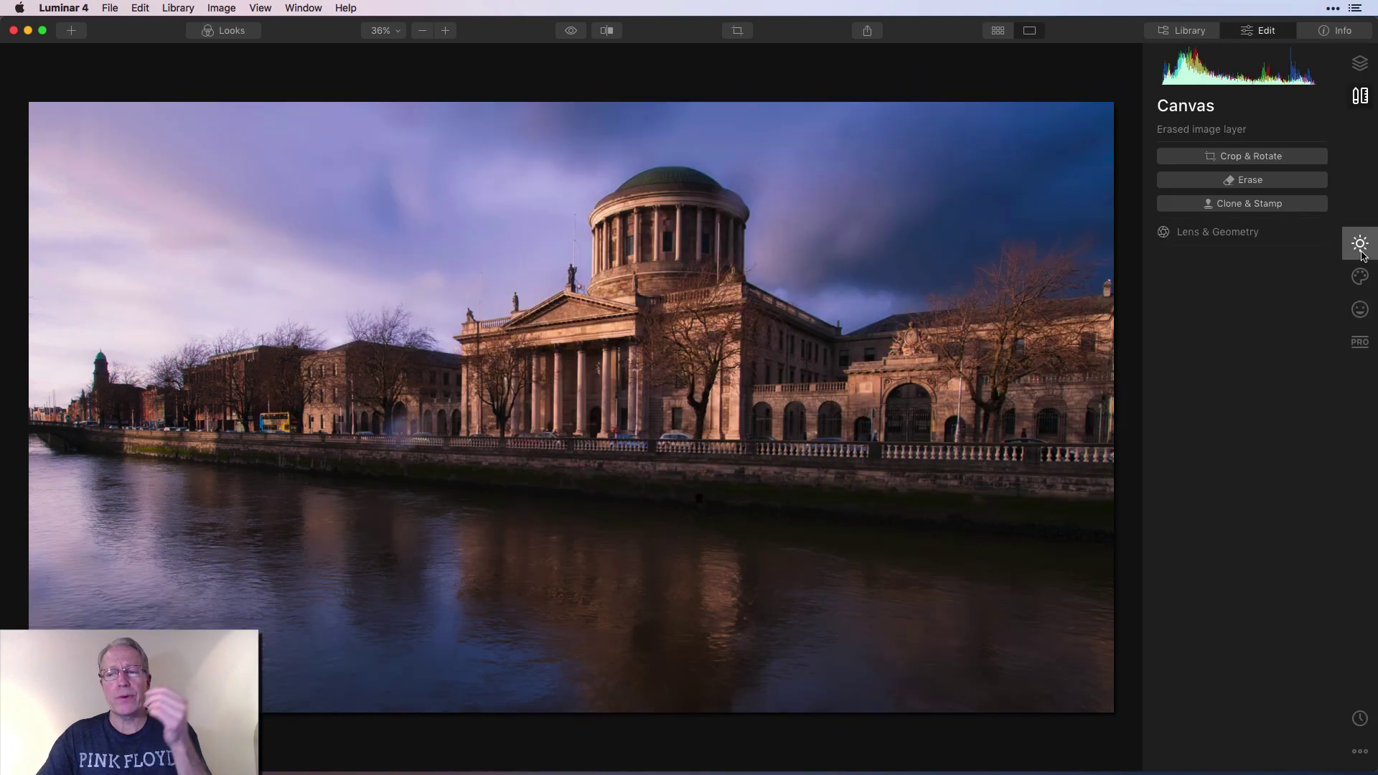
# Step: In Essentials' Details Enhancer, raise Small Details to 10 and Medium Details to 20
pyautogui.click(1359, 246)
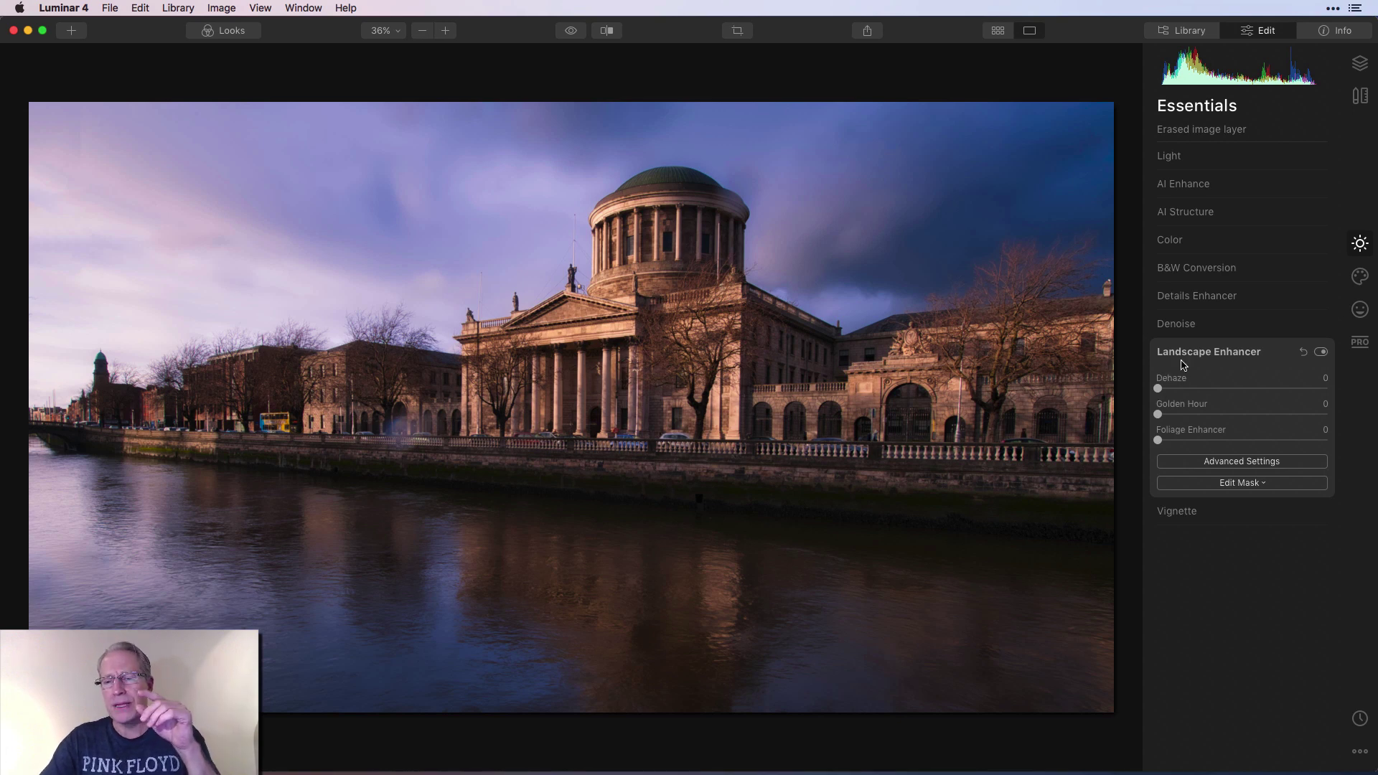
pyautogui.click(1188, 297)
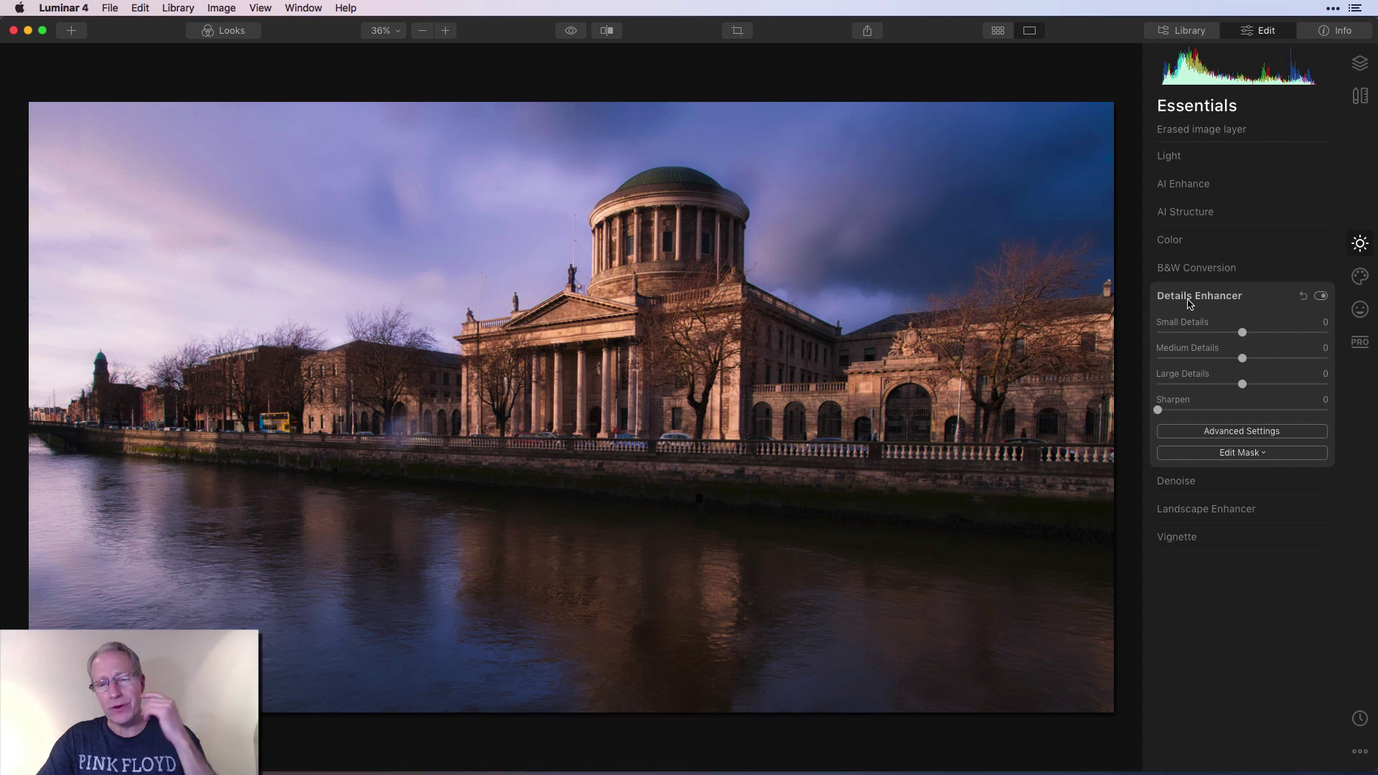
pyautogui.moveTo(1244, 333); pyautogui.dragTo(1262, 363)
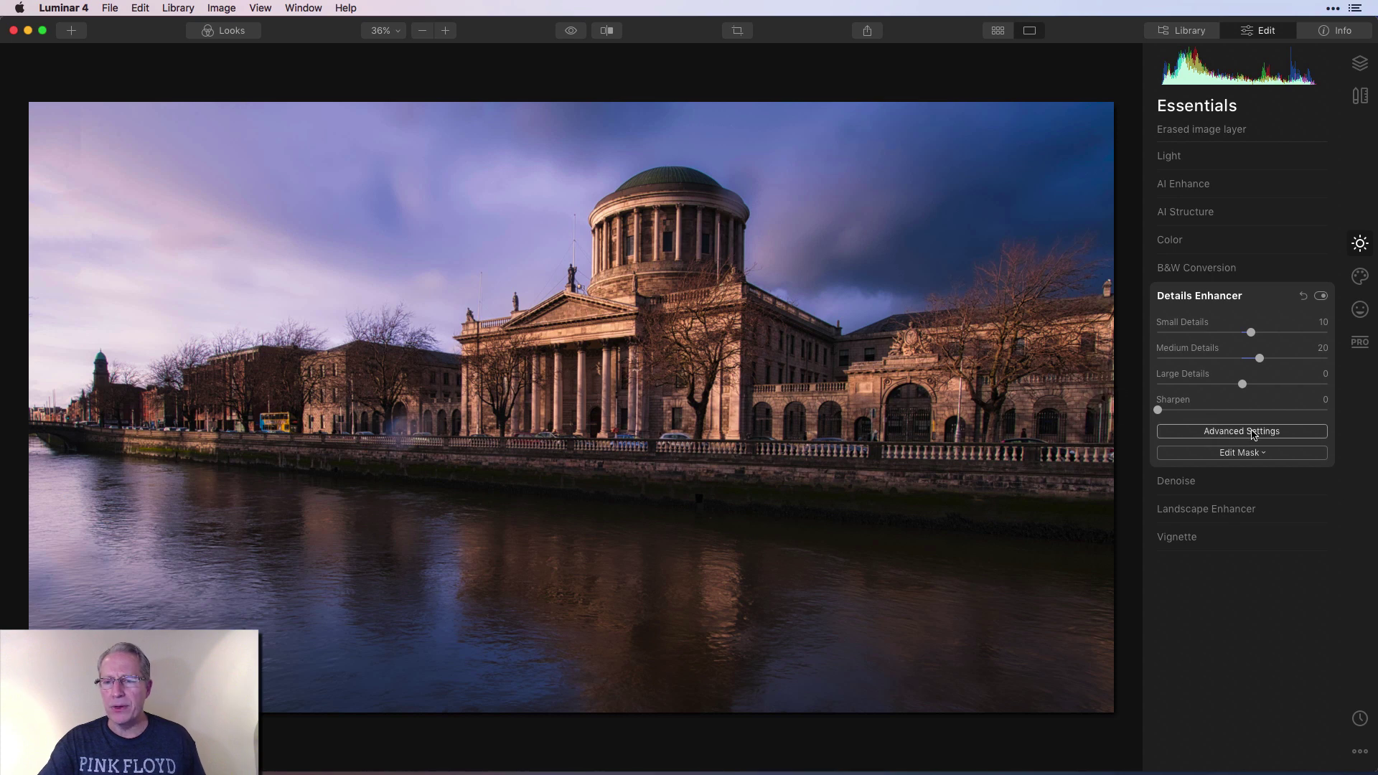
# Step: Brush a Details Enhancer mask over the buildings, rooflines and river wall, then expand Vignette
pyautogui.click(1249, 454)
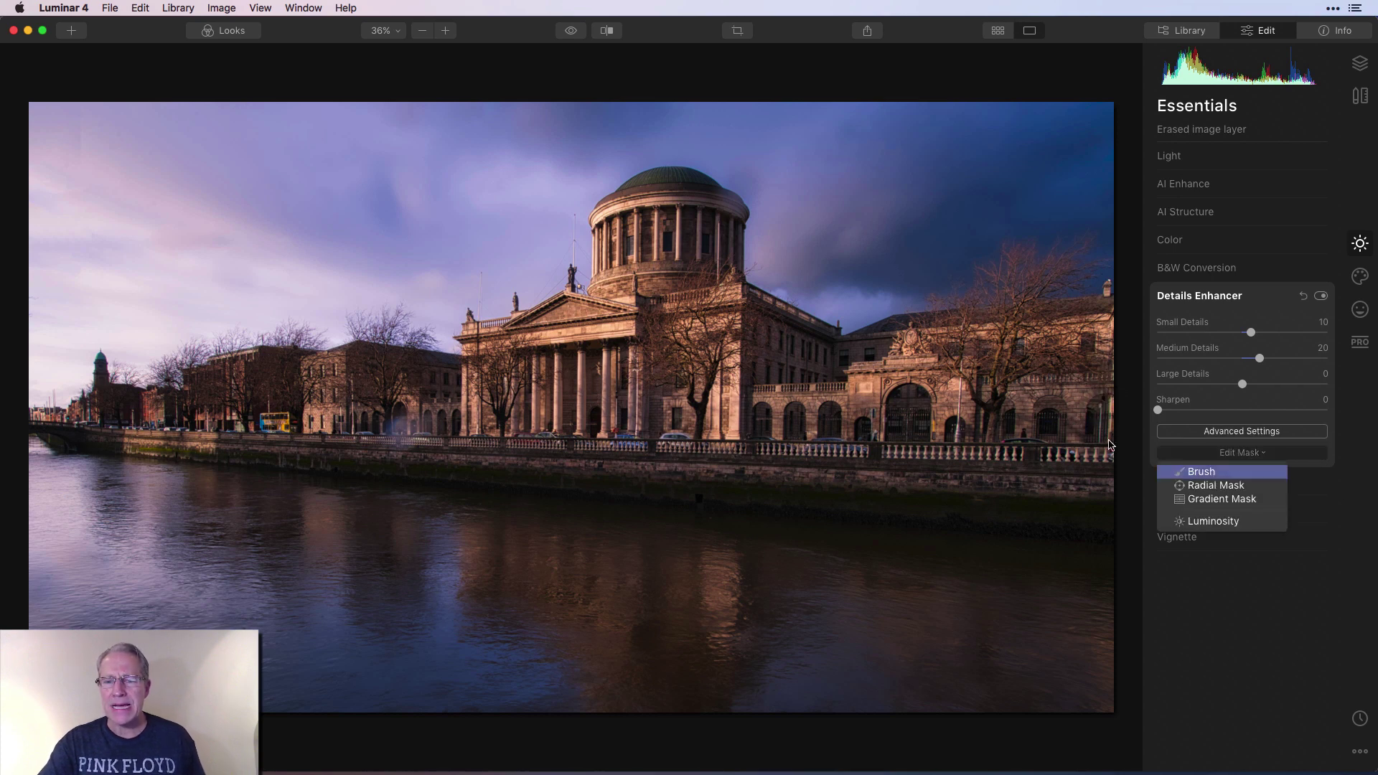
pyautogui.click(1210, 475)
pyautogui.moveTo(862, 413)
pyautogui.mouseDown()
pyautogui.moveTo(927, 367)
pyautogui.moveTo(915, 379)
pyautogui.moveTo(1093, 341)
pyautogui.moveTo(1021, 450)
pyautogui.moveTo(989, 419)
pyautogui.moveTo(1086, 459)
pyautogui.moveTo(868, 470)
pyautogui.moveTo(932, 448)
pyautogui.moveTo(766, 362)
pyautogui.moveTo(822, 365)
pyautogui.moveTo(703, 342)
pyautogui.moveTo(691, 227)
pyautogui.moveTo(659, 227)
pyautogui.moveTo(649, 332)
pyautogui.moveTo(734, 340)
pyautogui.moveTo(805, 395)
pyautogui.moveTo(728, 430)
pyautogui.moveTo(886, 446)
pyautogui.moveTo(618, 440)
pyautogui.moveTo(566, 410)
pyautogui.moveTo(604, 344)
pyautogui.moveTo(560, 344)
pyautogui.moveTo(501, 377)
pyautogui.moveTo(605, 421)
pyautogui.moveTo(583, 406)
pyautogui.moveTo(604, 405)
pyautogui.moveTo(506, 402)
pyautogui.moveTo(469, 419)
pyautogui.moveTo(340, 392)
pyautogui.moveTo(226, 407)
pyautogui.mouseUp()
pyautogui.press('[')
pyautogui.press('[')
pyautogui.press('[')
pyautogui.press('[')
pyautogui.press('[')
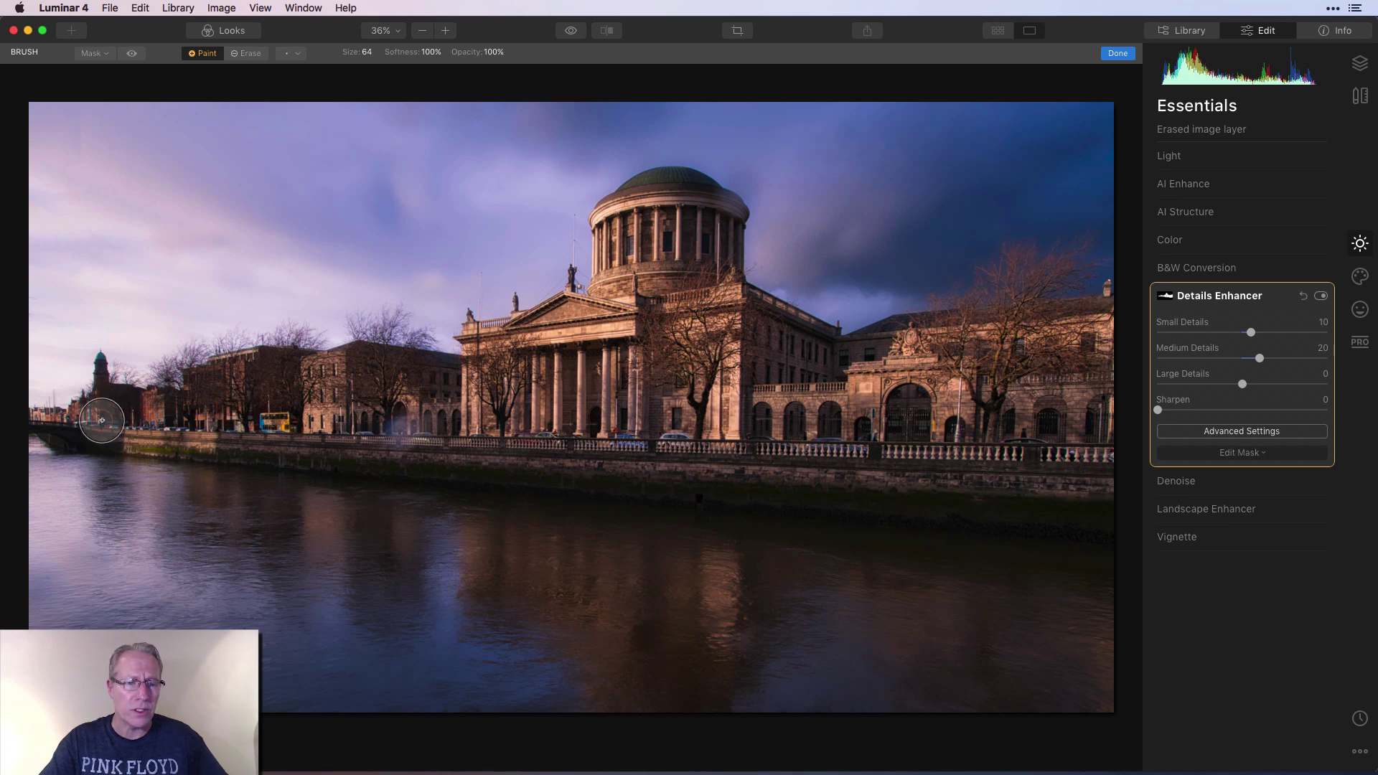
pyautogui.click(132, 53)
pyautogui.moveTo(255, 435)
pyautogui.mouseDown()
pyautogui.moveTo(671, 417)
pyautogui.moveTo(654, 300)
pyautogui.moveTo(689, 279)
pyautogui.moveTo(719, 226)
pyautogui.moveTo(652, 203)
pyautogui.moveTo(629, 218)
pyautogui.moveTo(621, 307)
pyautogui.moveTo(514, 340)
pyautogui.moveTo(445, 384)
pyautogui.mouseUp()
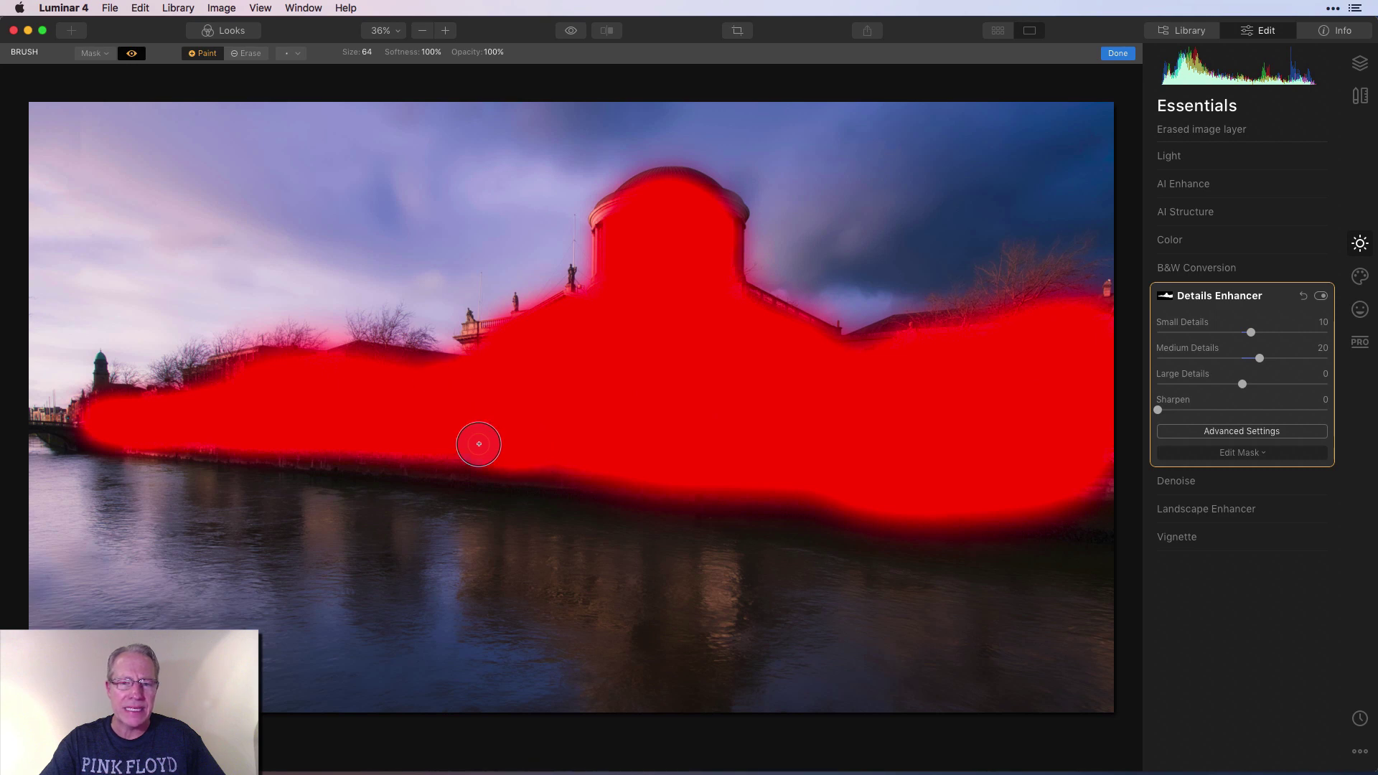
pyautogui.moveTo(845, 352)
pyautogui.mouseDown()
pyautogui.moveTo(984, 344)
pyautogui.moveTo(1030, 390)
pyautogui.moveTo(1070, 479)
pyautogui.mouseUp()
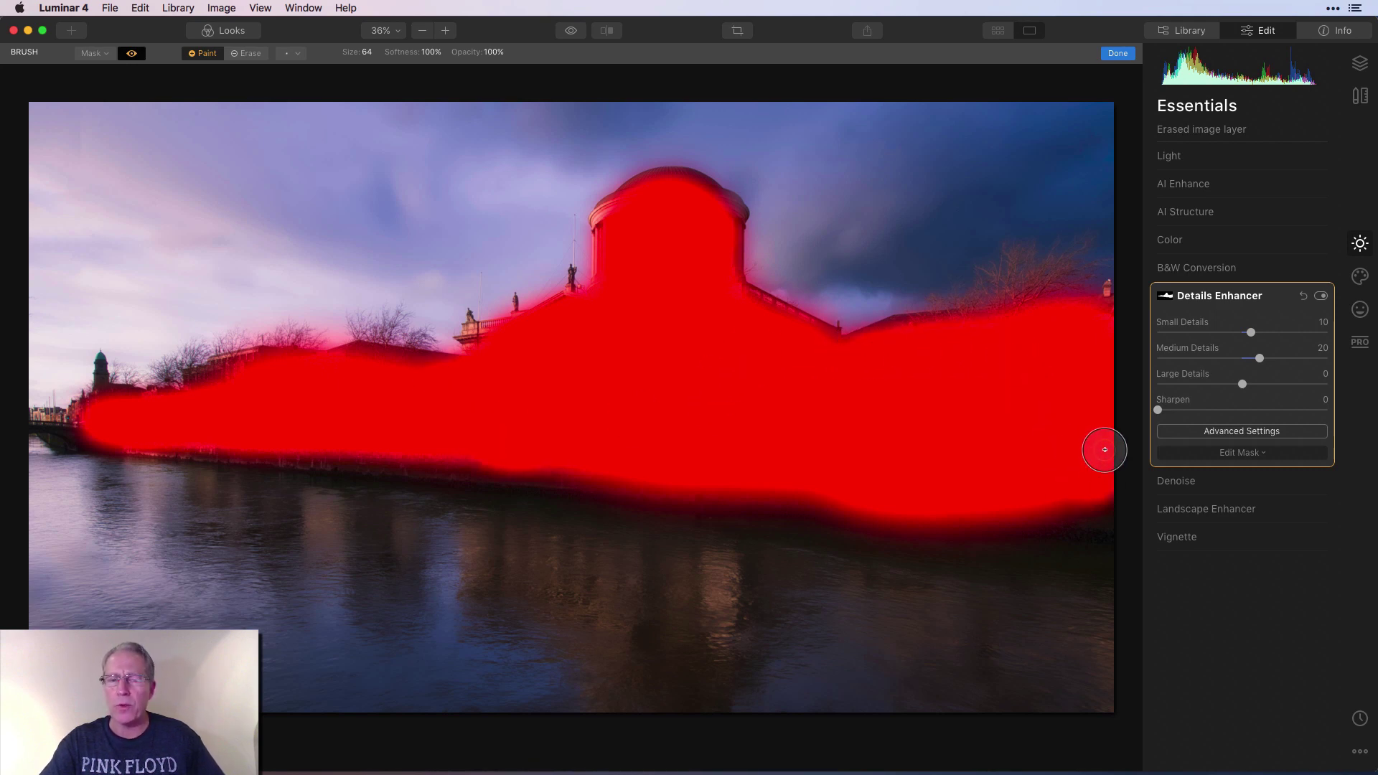
pyautogui.moveTo(244, 385); pyautogui.dragTo(115, 415)
pyautogui.click(131, 53)
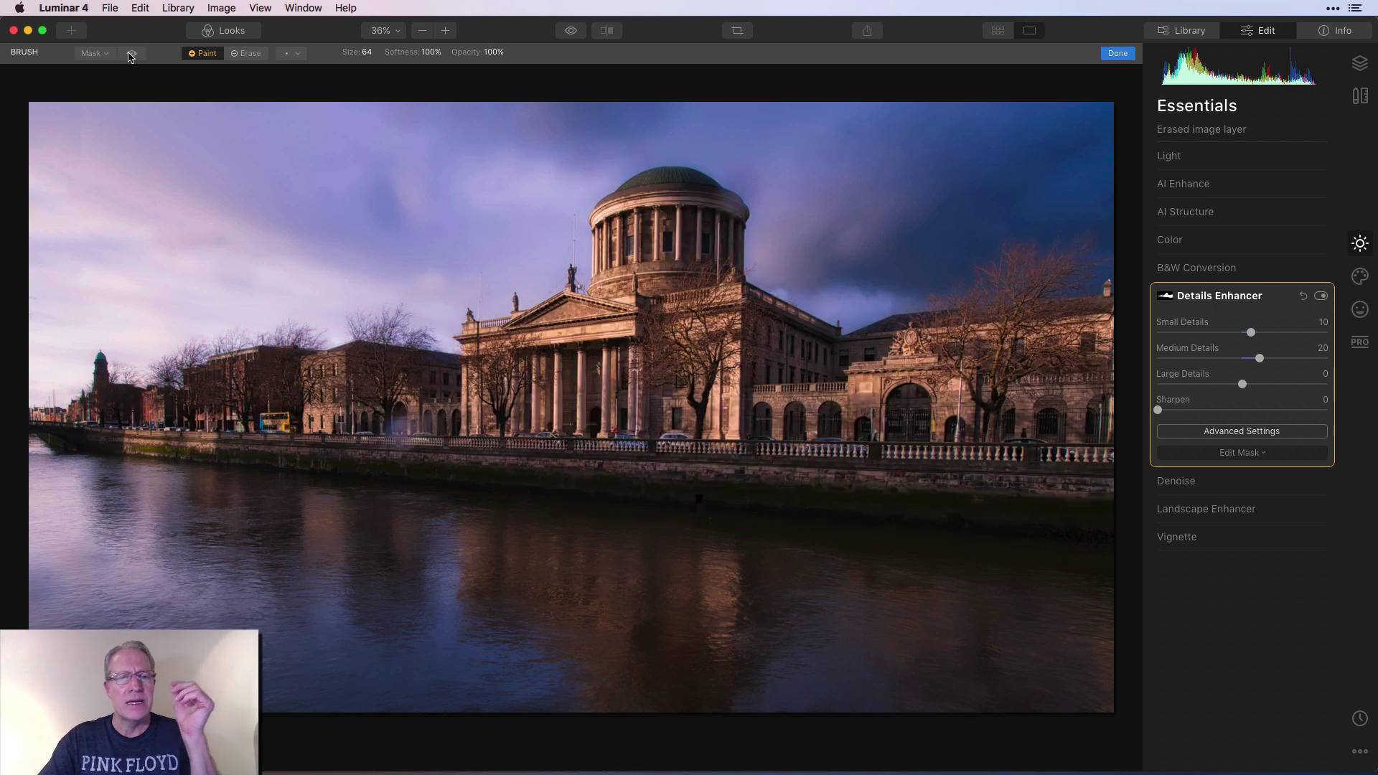
pyautogui.click(1117, 54)
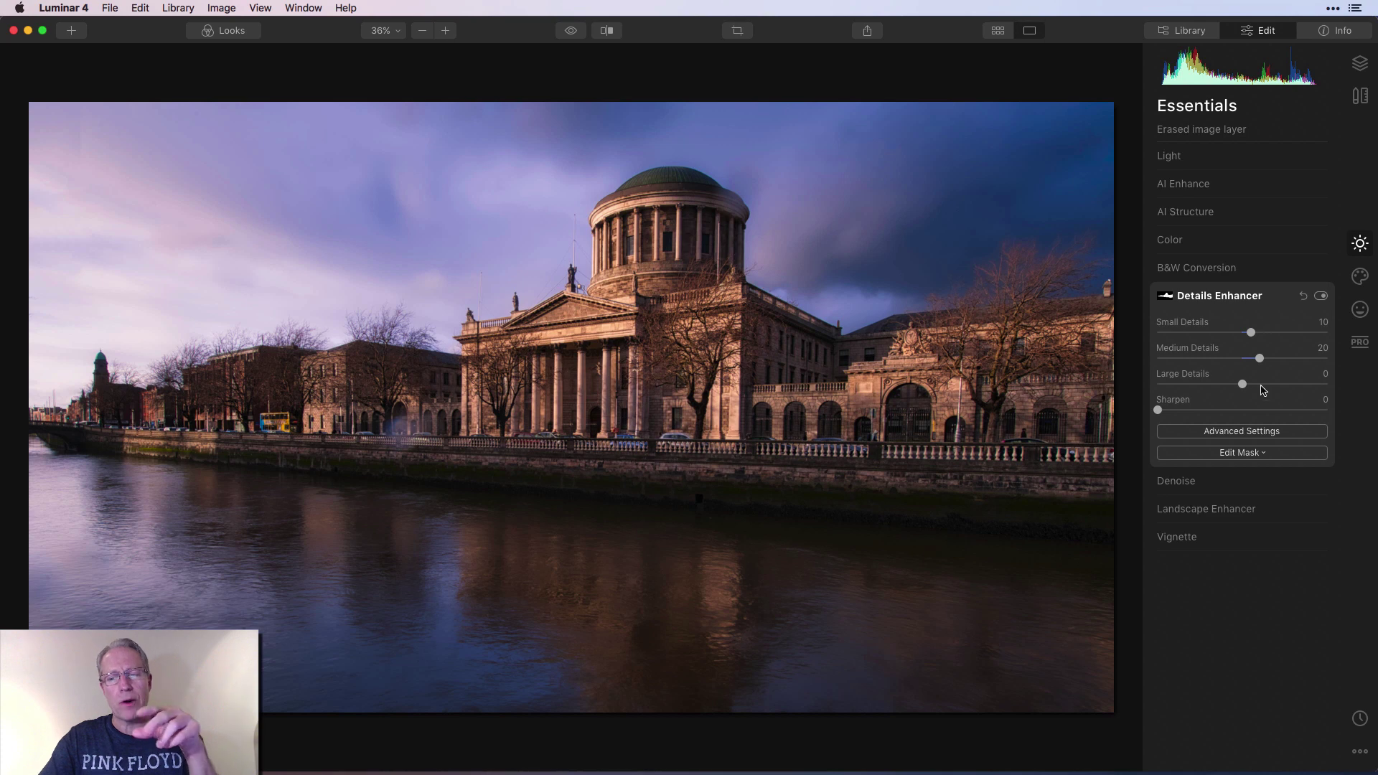
pyautogui.click(1208, 537)
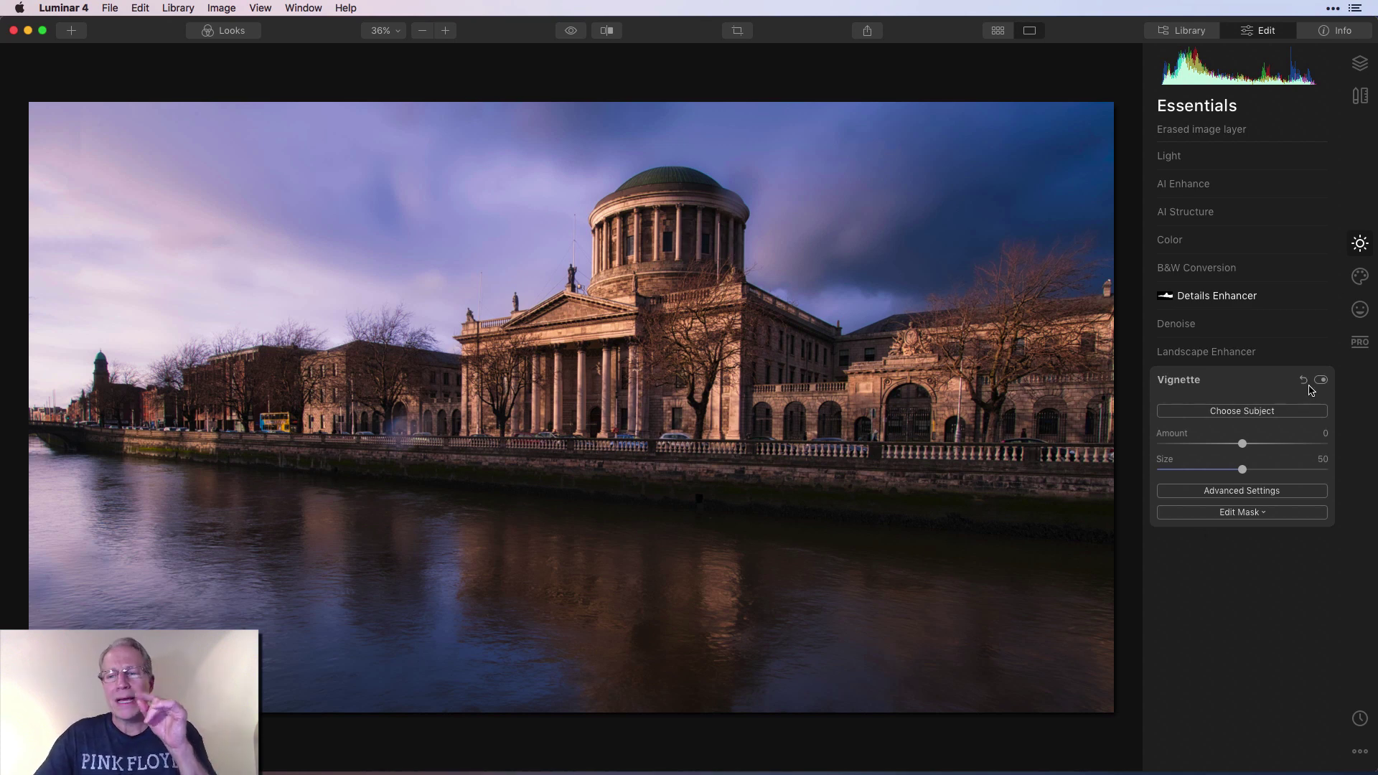
# Step: In Professional, set Advanced Contrast to Highlights 54, Midtones 35 and Shadows 16
pyautogui.click(1360, 342)
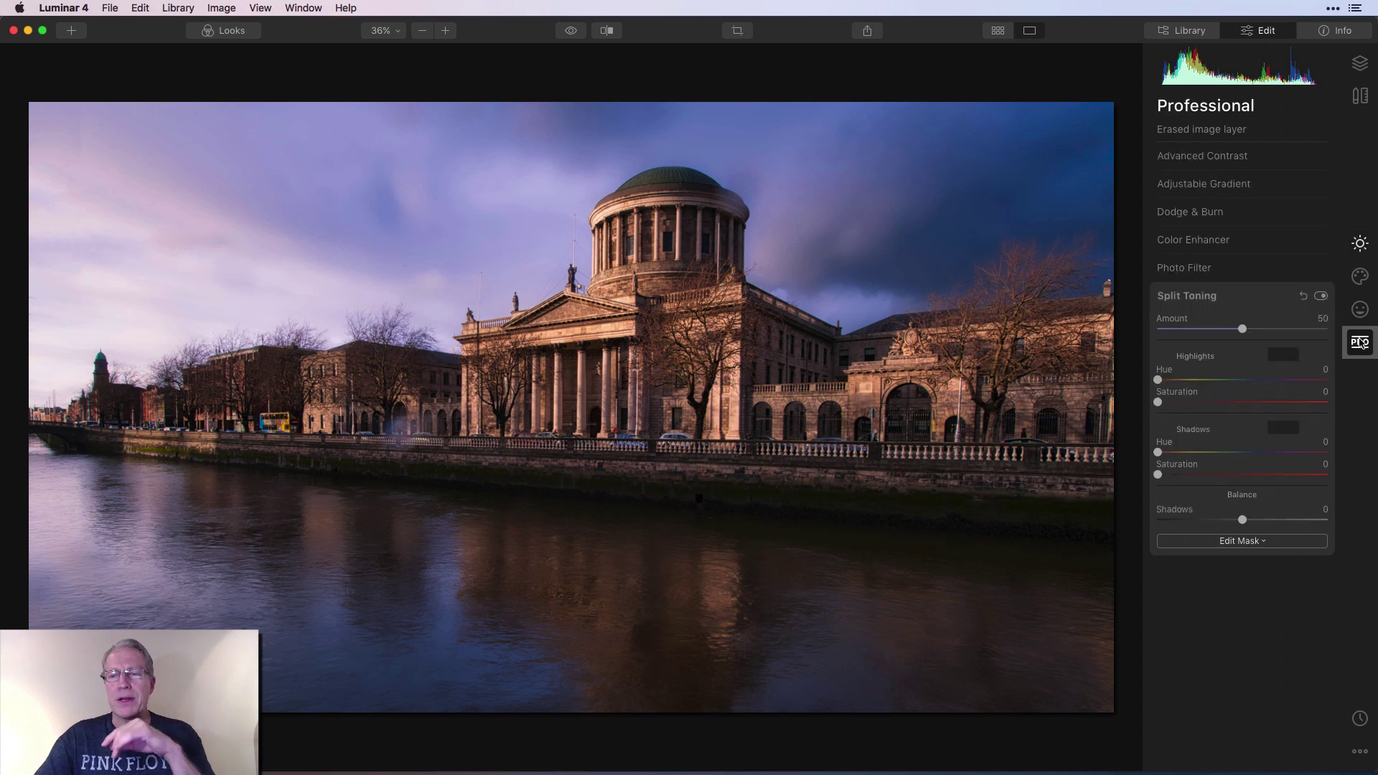
pyautogui.click(1219, 158)
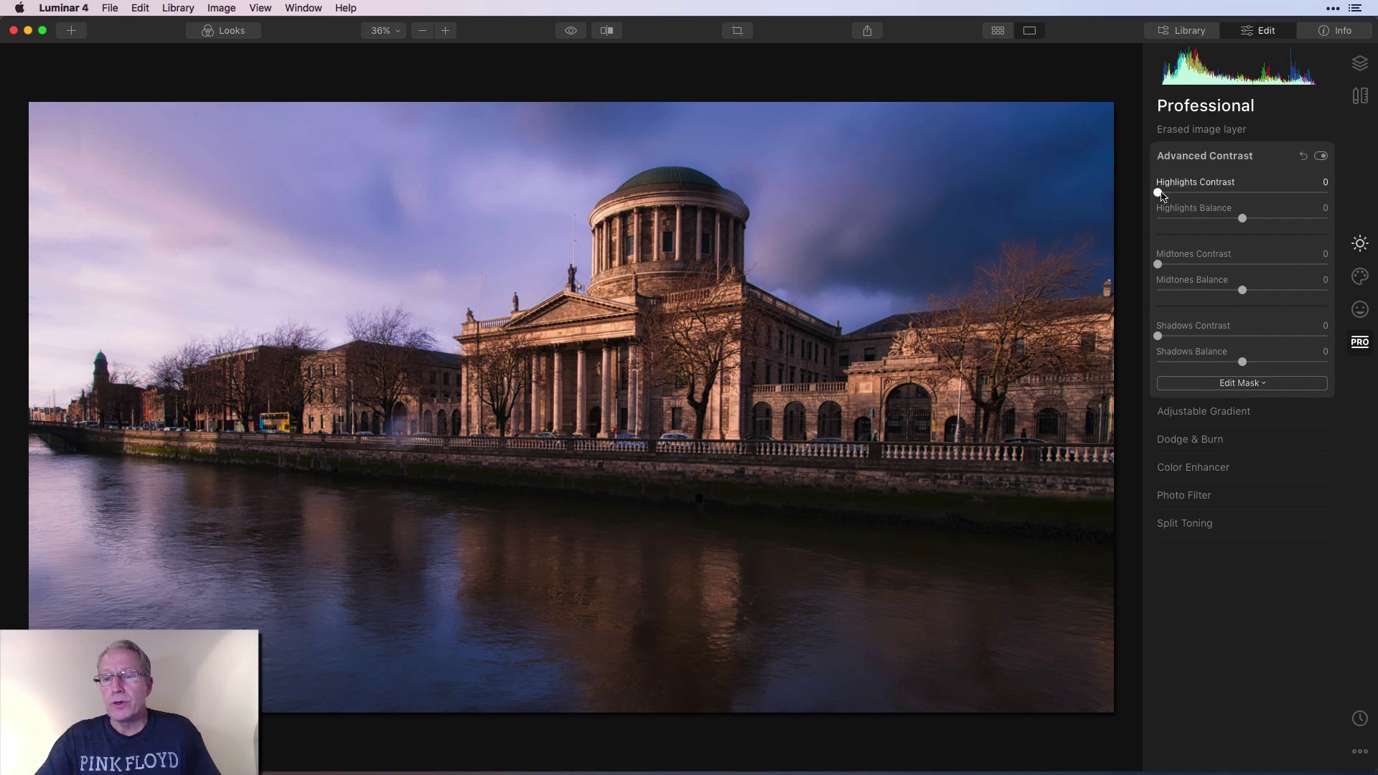
pyautogui.moveTo(1158, 192); pyautogui.dragTo(1258, 194)
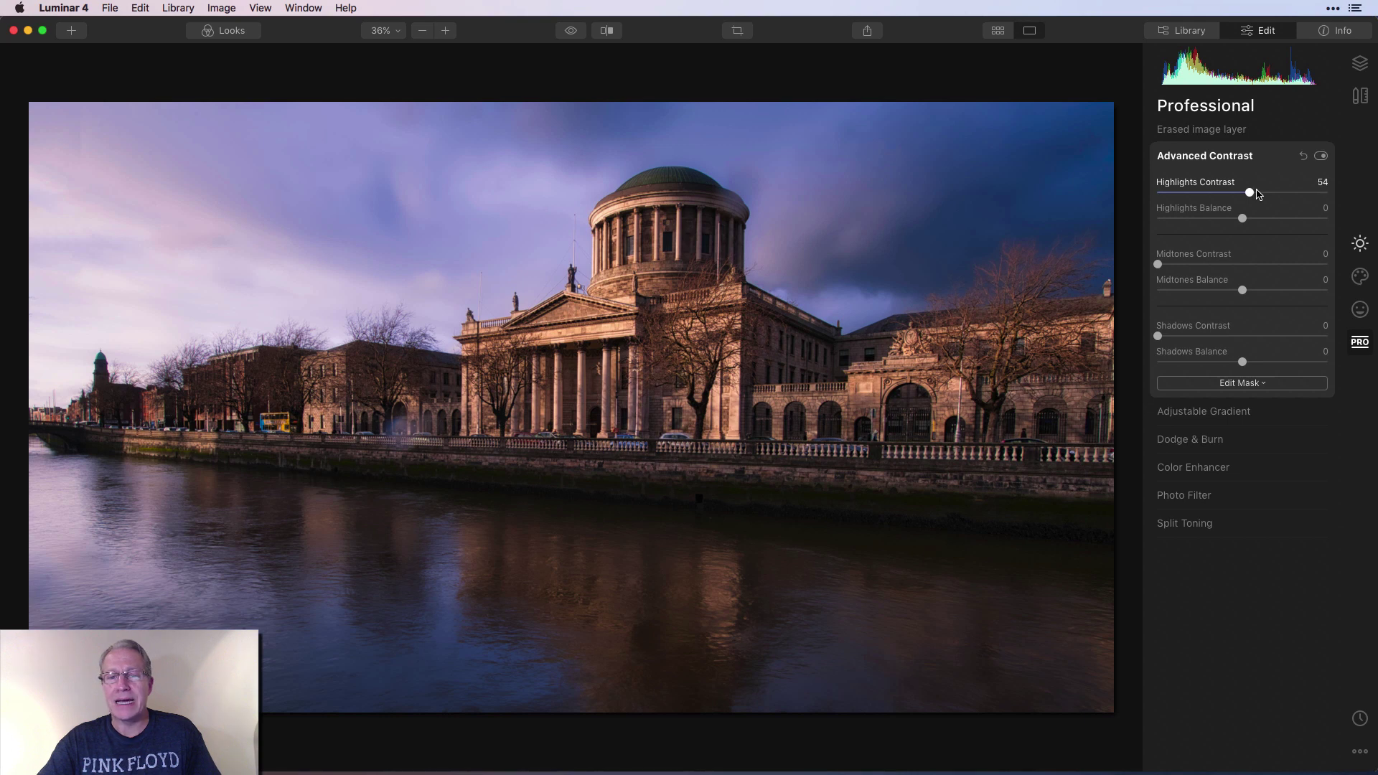
pyautogui.moveTo(1158, 264); pyautogui.dragTo(1221, 267)
pyautogui.moveTo(1158, 336); pyautogui.dragTo(1186, 340)
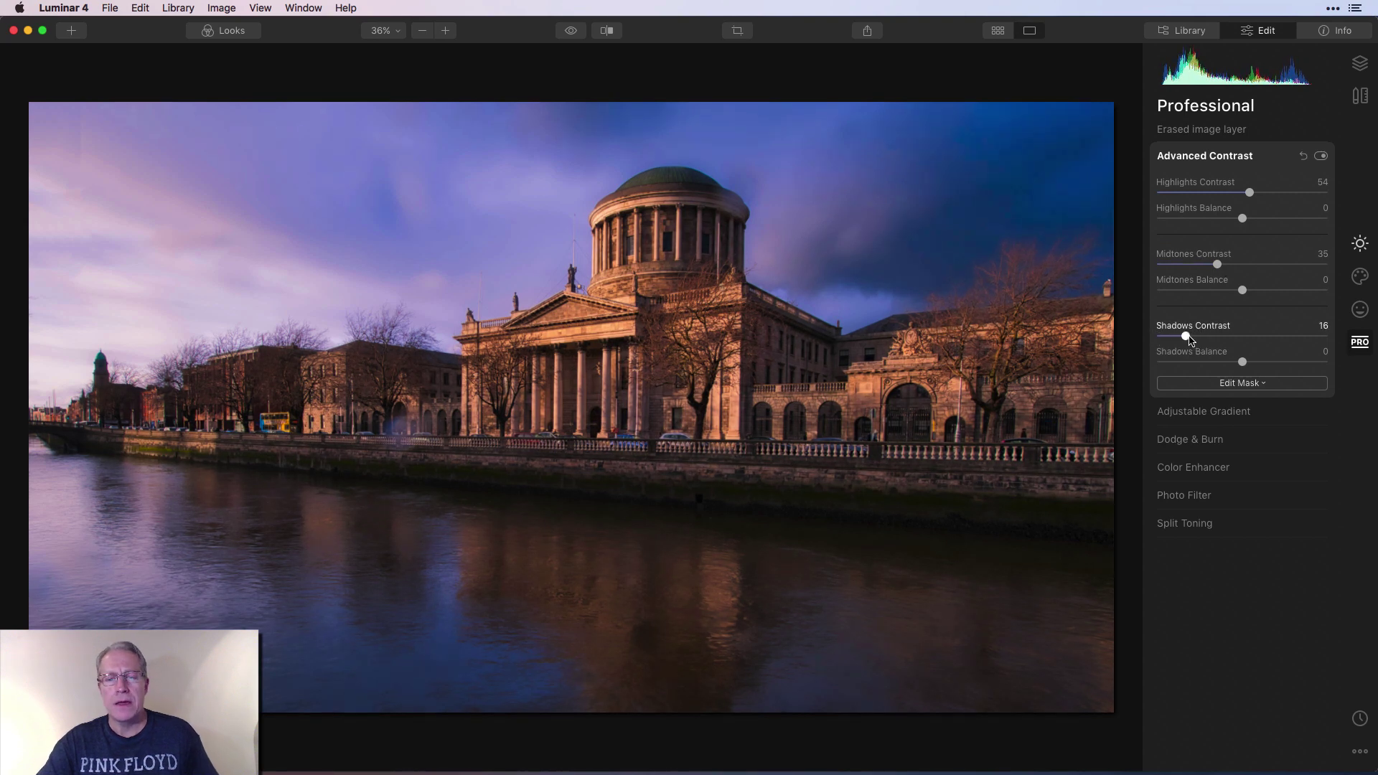
# Step: Toggle Advanced Contrast off and on twice to compare, leaving it enabled
pyautogui.click(1321, 158)
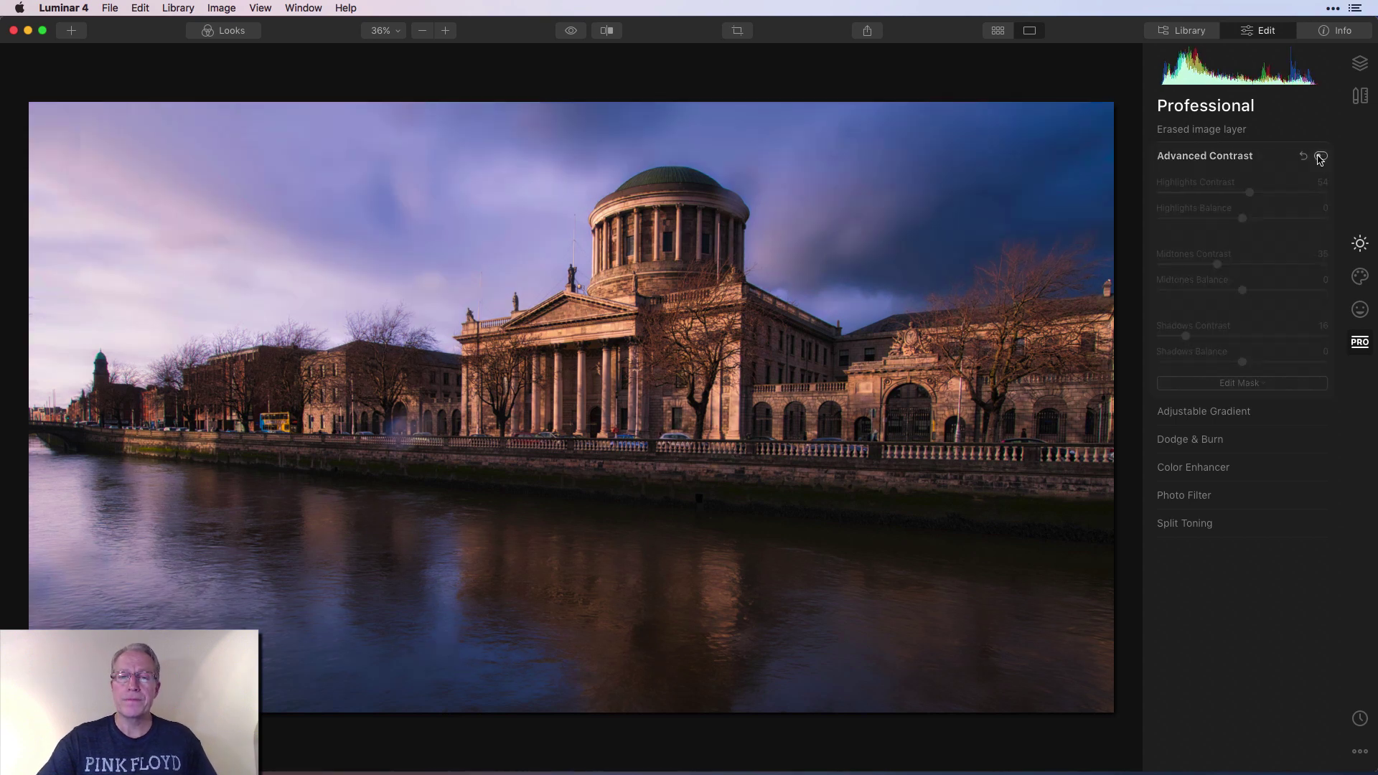
pyautogui.click(1321, 158)
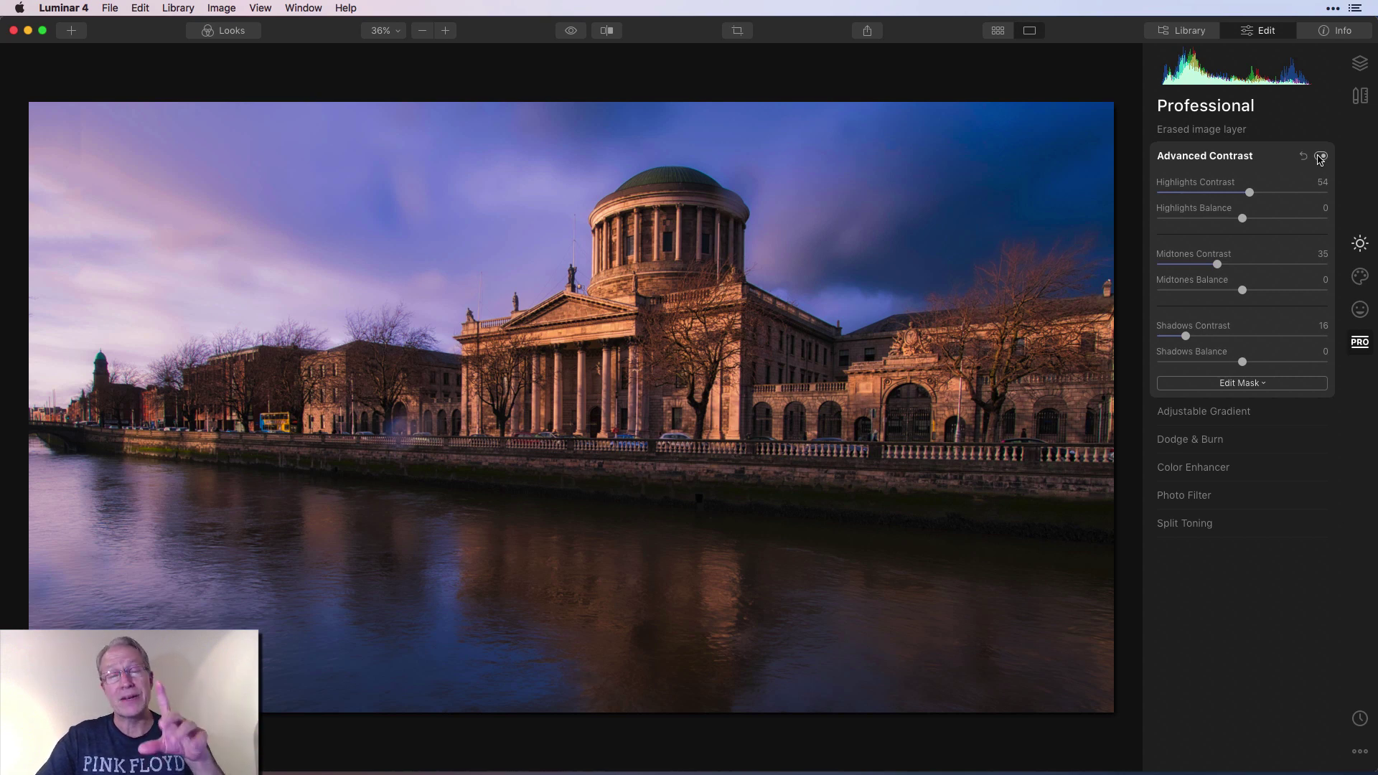
pyautogui.click(1321, 157)
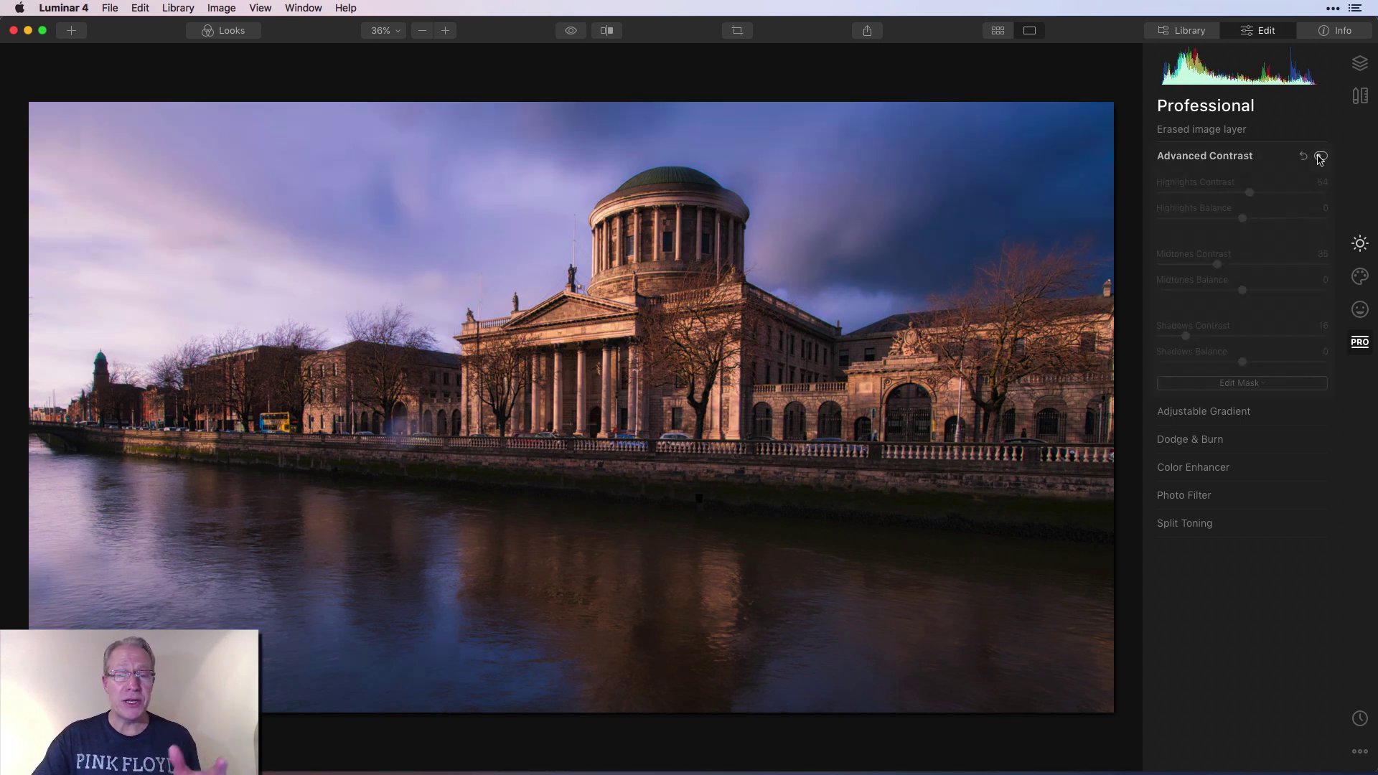
pyautogui.click(1321, 157)
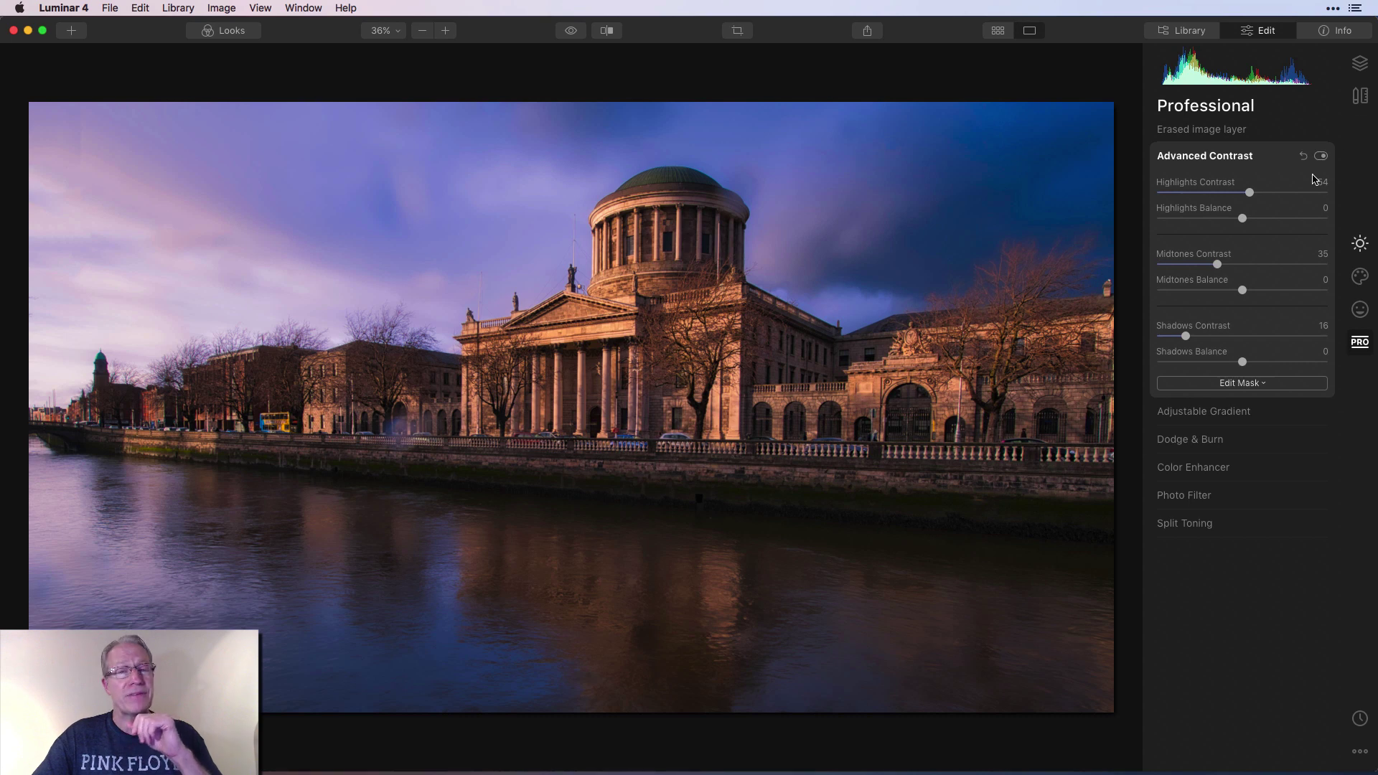
# Step: Set the vignette to Amount -59, Size 22, Roundness -65, Feather 74 and Inner Light 24
pyautogui.click(1360, 243)
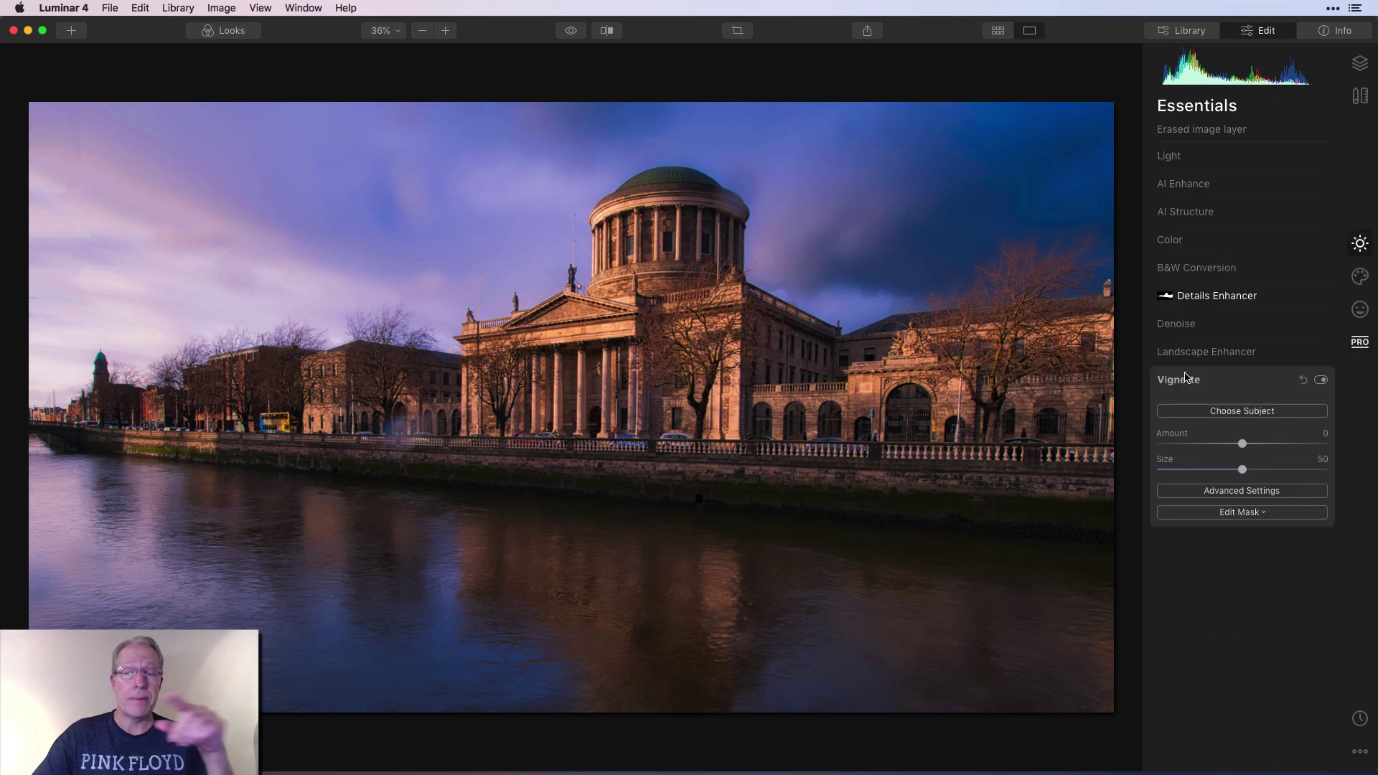
pyautogui.moveTo(1240, 440); pyautogui.dragTo(1195, 471)
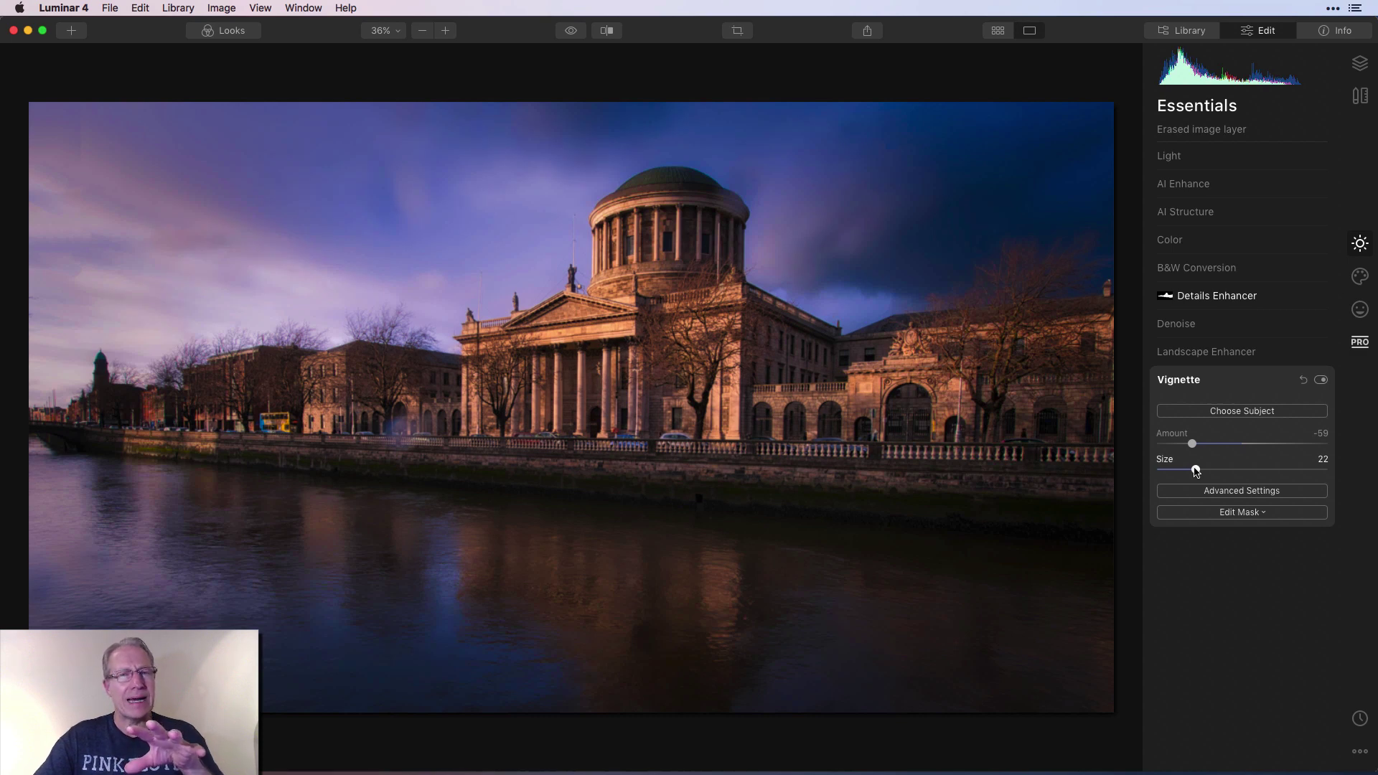
pyautogui.click(1240, 490)
pyautogui.moveTo(1241, 541); pyautogui.dragTo(1197, 542)
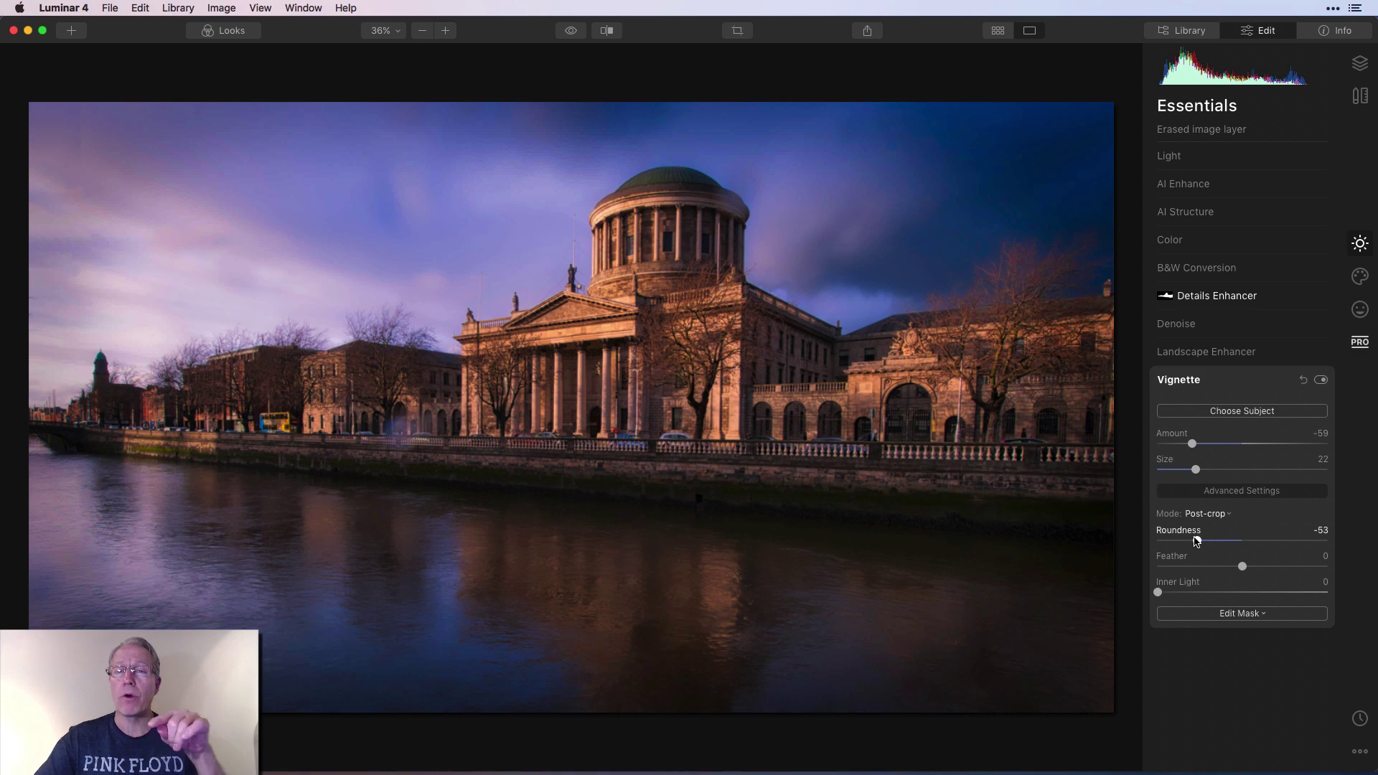
pyautogui.moveTo(1197, 542); pyautogui.dragTo(1192, 542)
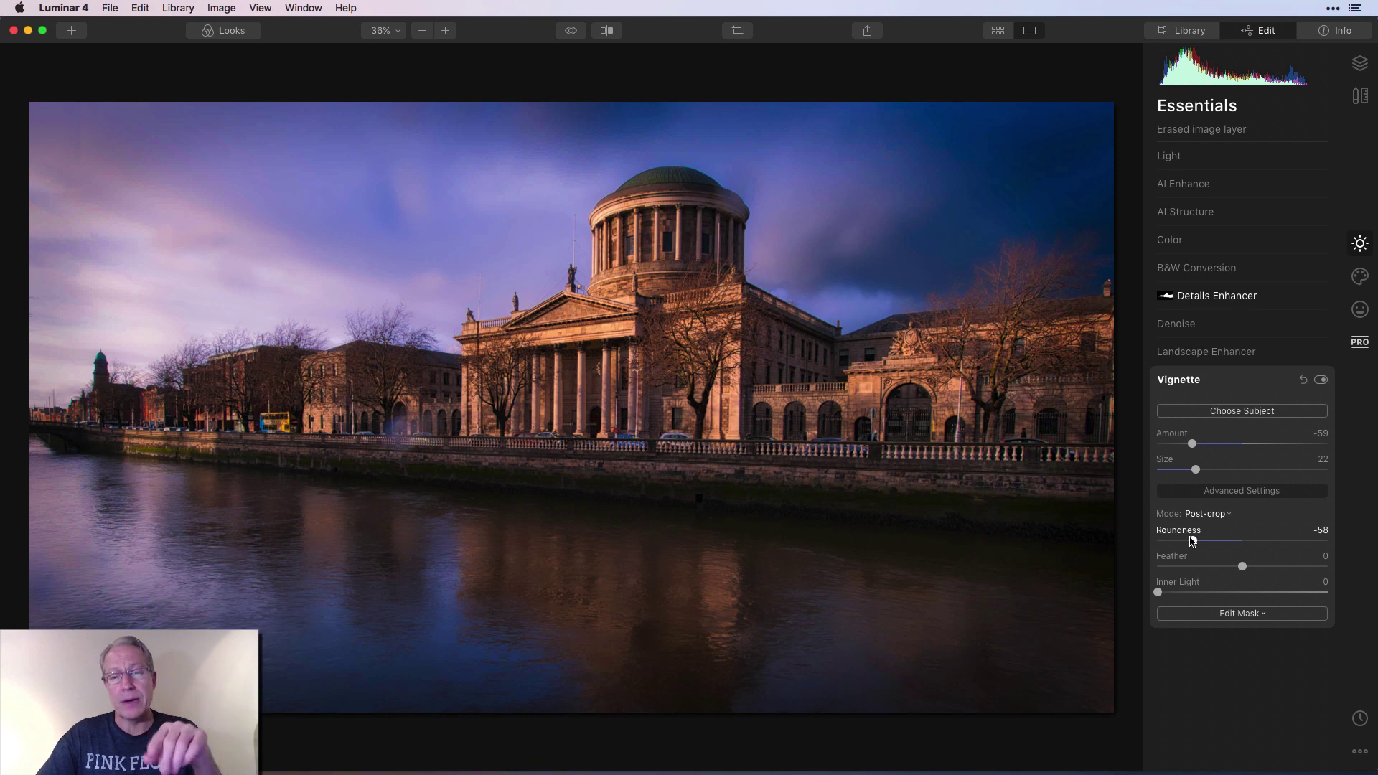
pyautogui.moveTo(1193, 541); pyautogui.dragTo(1306, 566)
pyautogui.moveTo(1158, 592); pyautogui.dragTo(1198, 595)
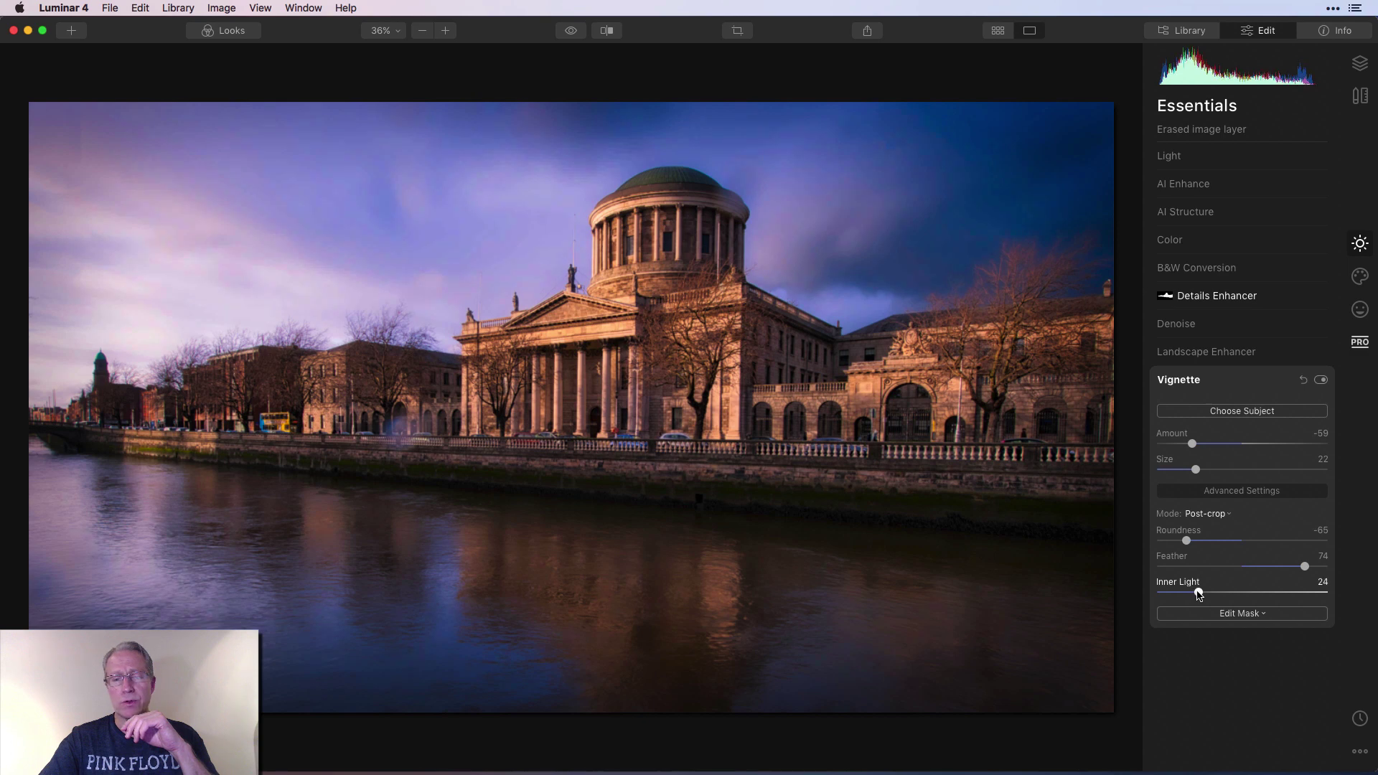
# Step: Toggle the vignette off and on three times to compare, then set Roundness to -74
pyautogui.click(1320, 381)
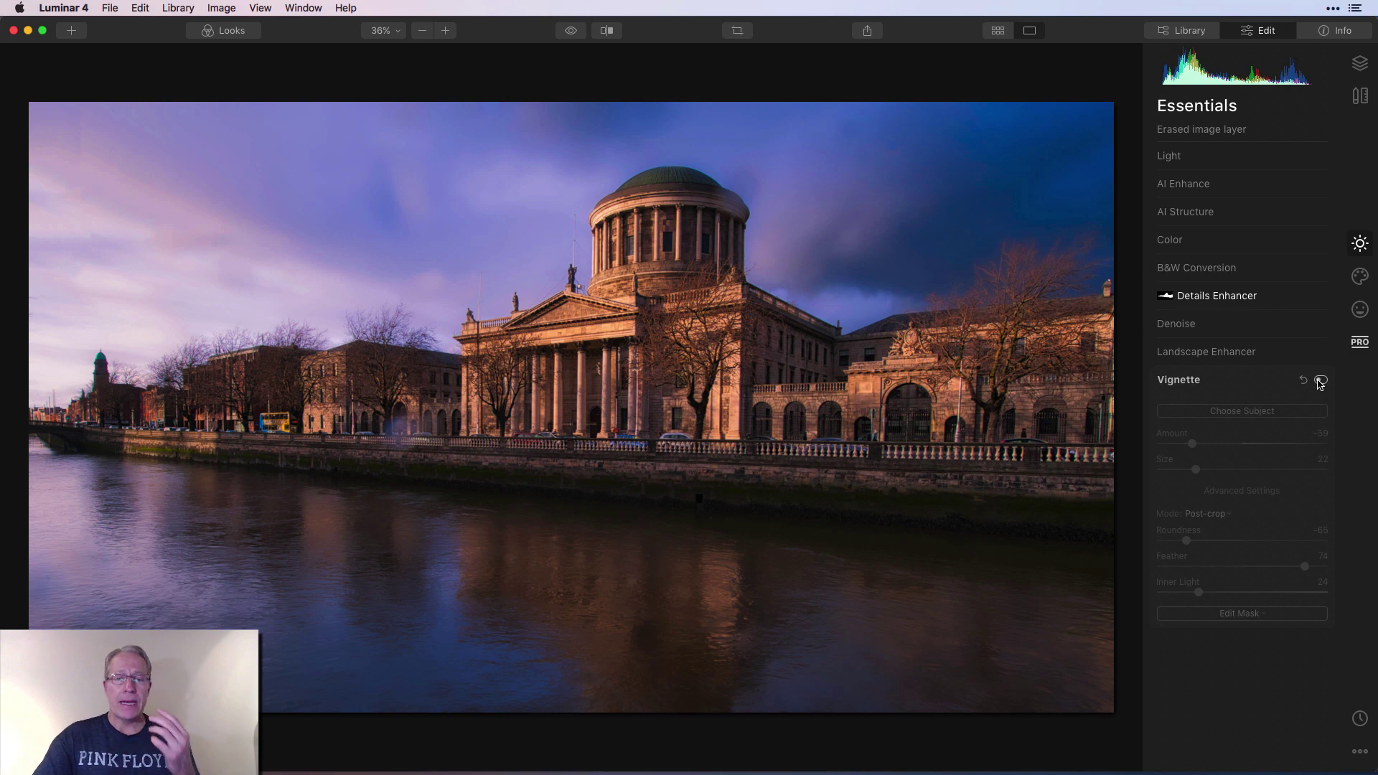
pyautogui.click(1320, 381)
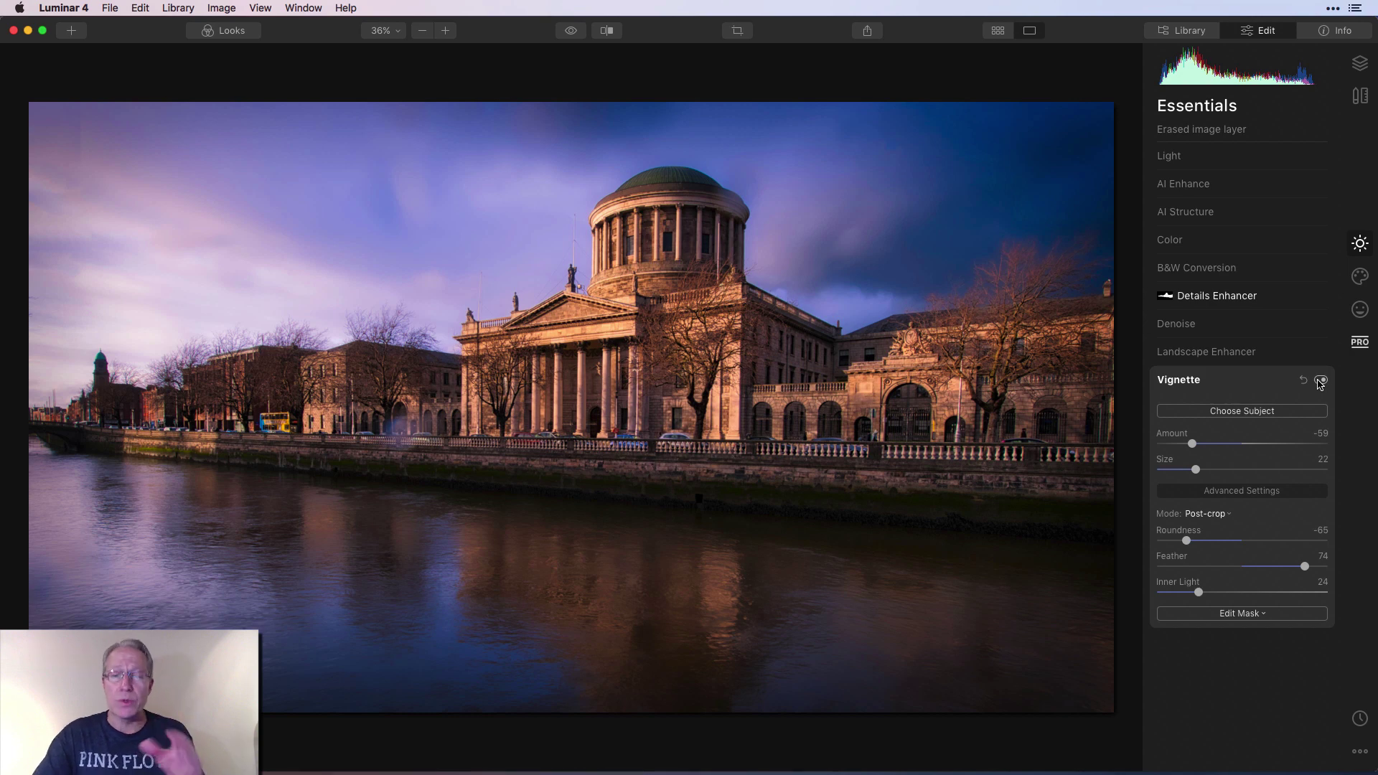
pyautogui.click(1321, 381)
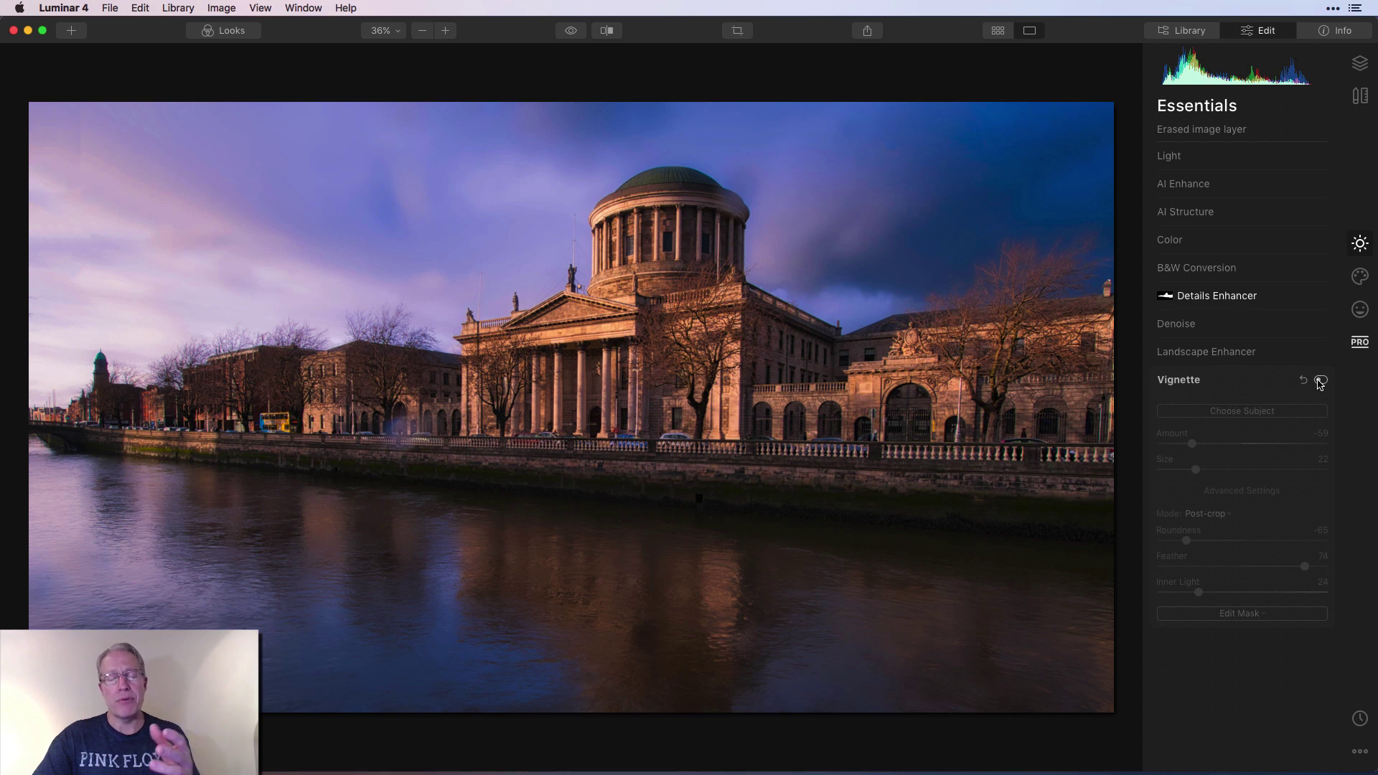
pyautogui.click(1320, 382)
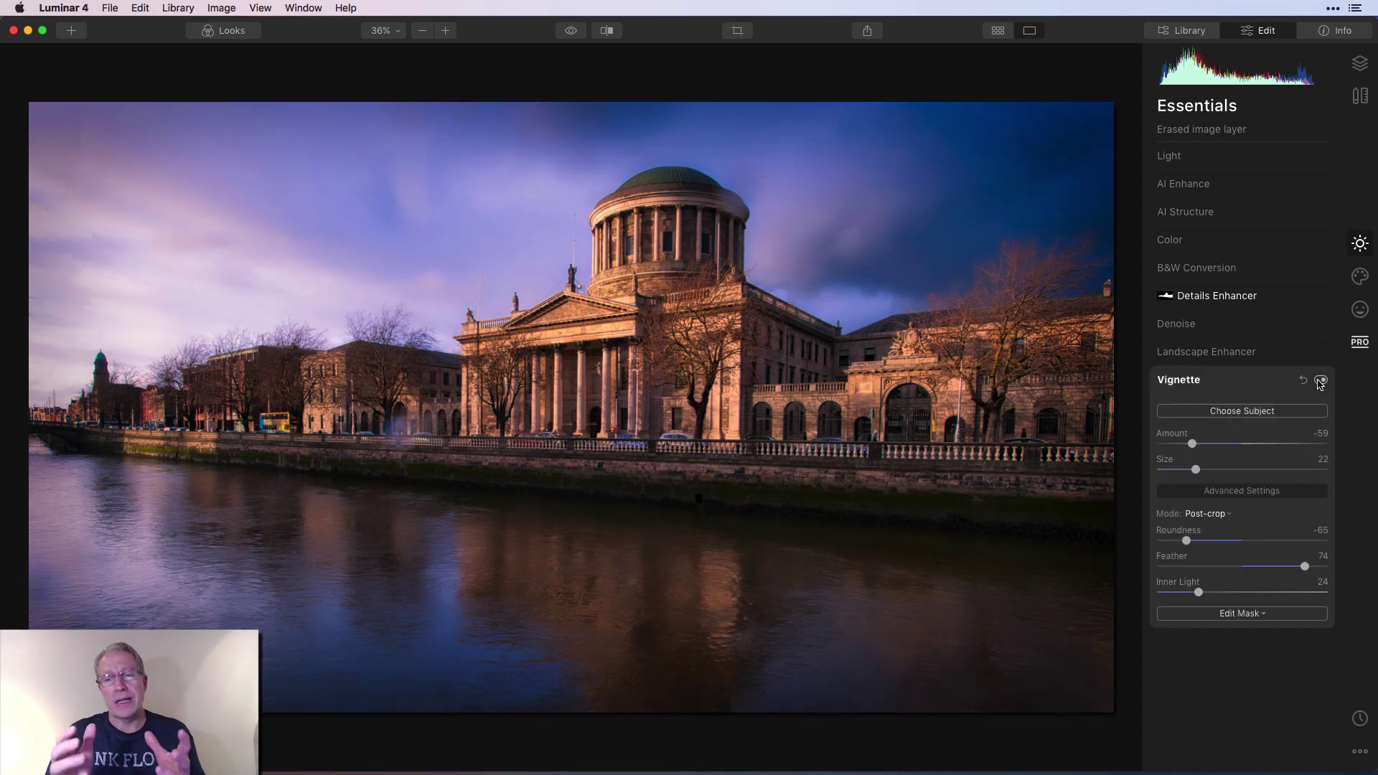
pyautogui.click(1320, 382)
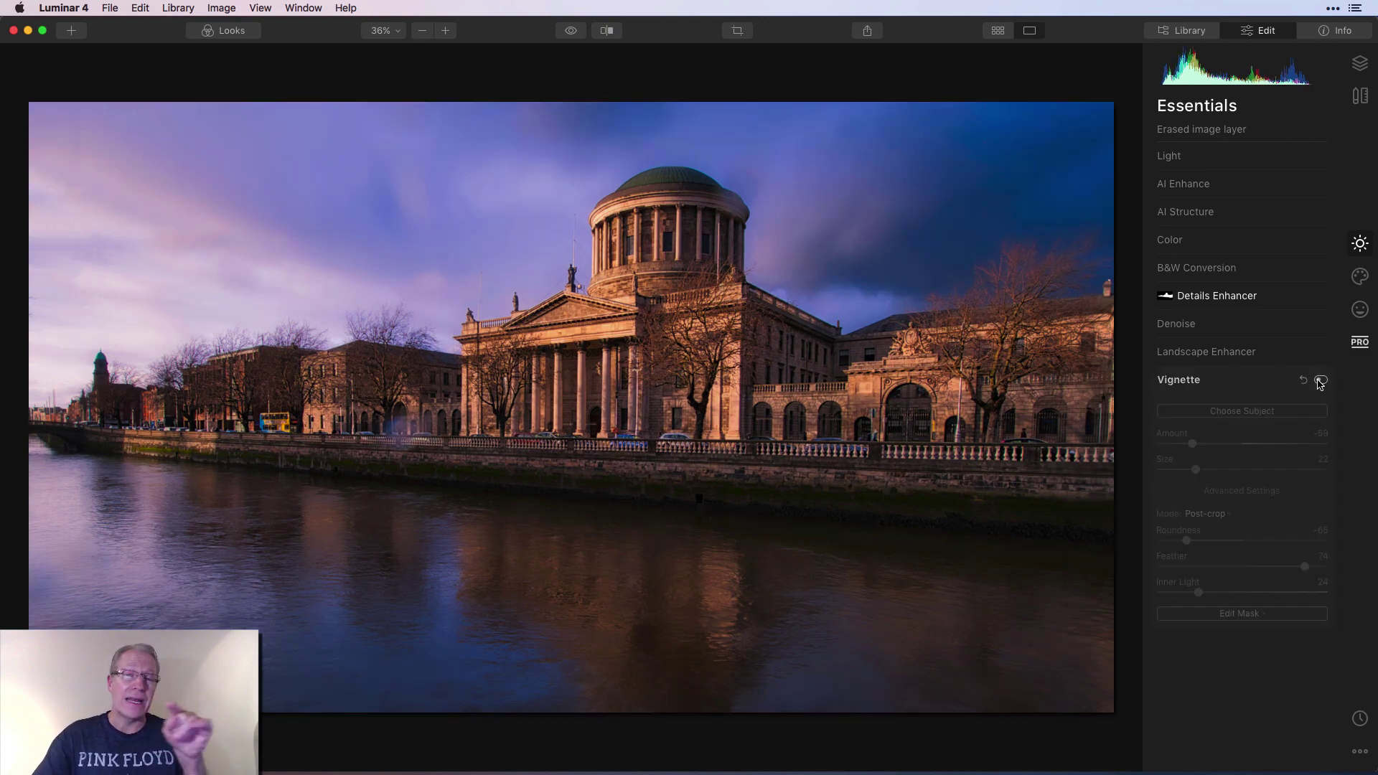
pyautogui.click(1320, 382)
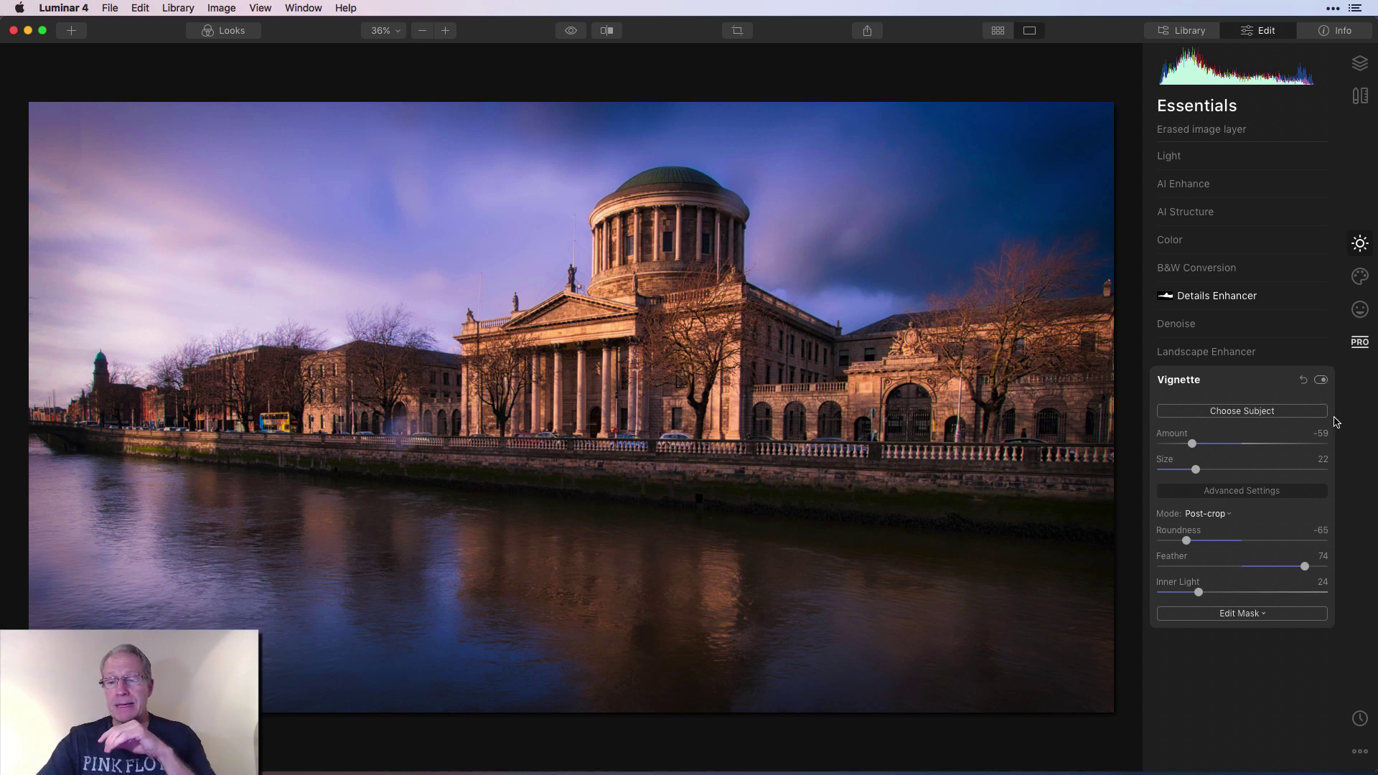
pyautogui.moveTo(1188, 543); pyautogui.dragTo(1181, 543)
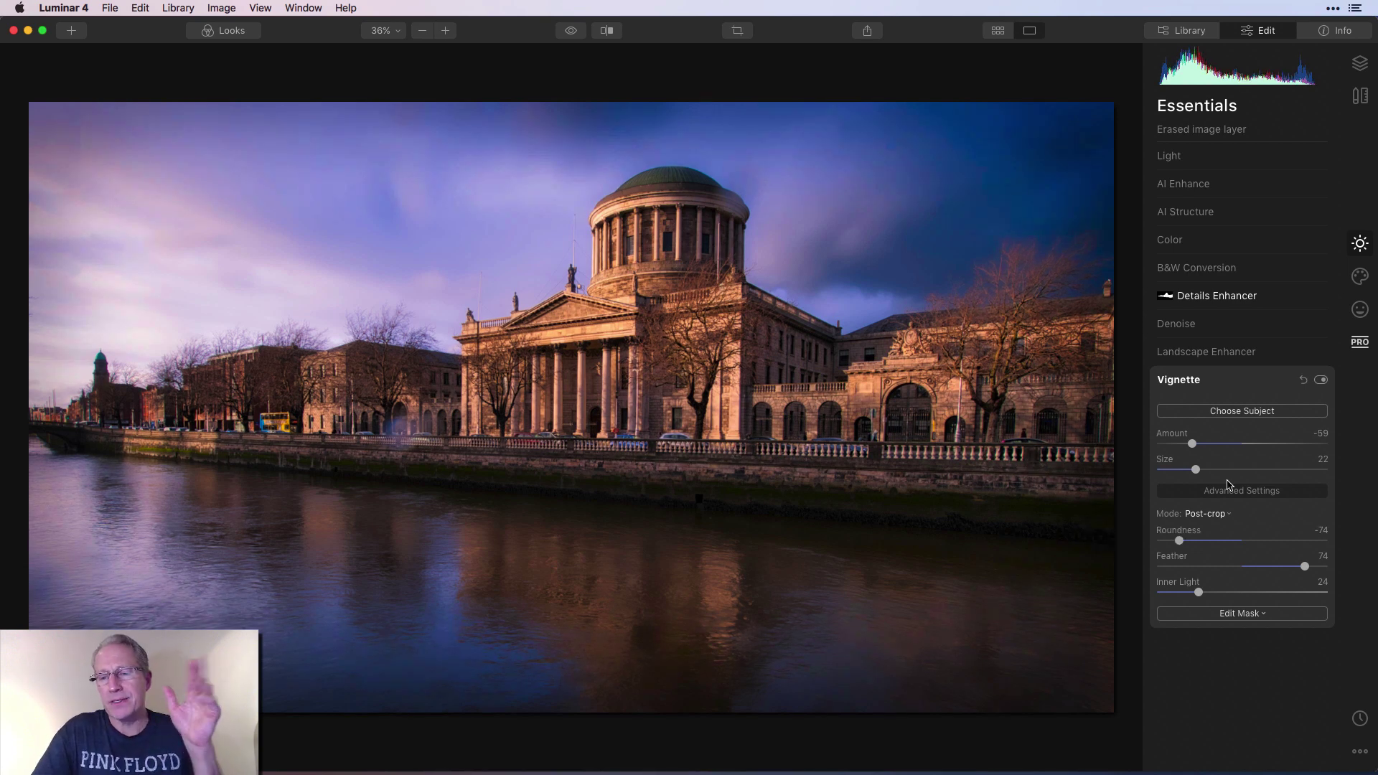
# Step: Collapse Vignette, flip to the original and back, then switch to Dublin.jpeg in Preview
pyautogui.click(1243, 380)
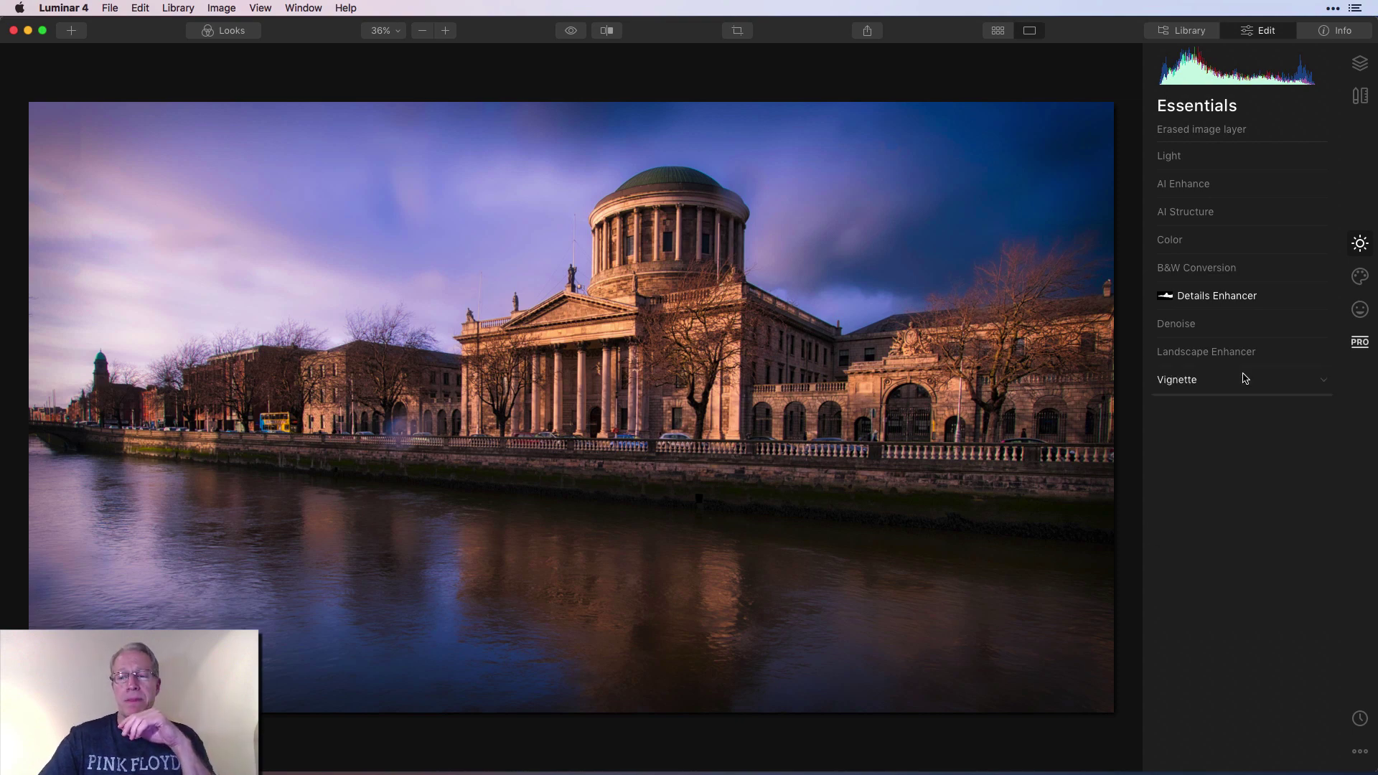
pyautogui.click(573, 30)
pyautogui.click(574, 31)
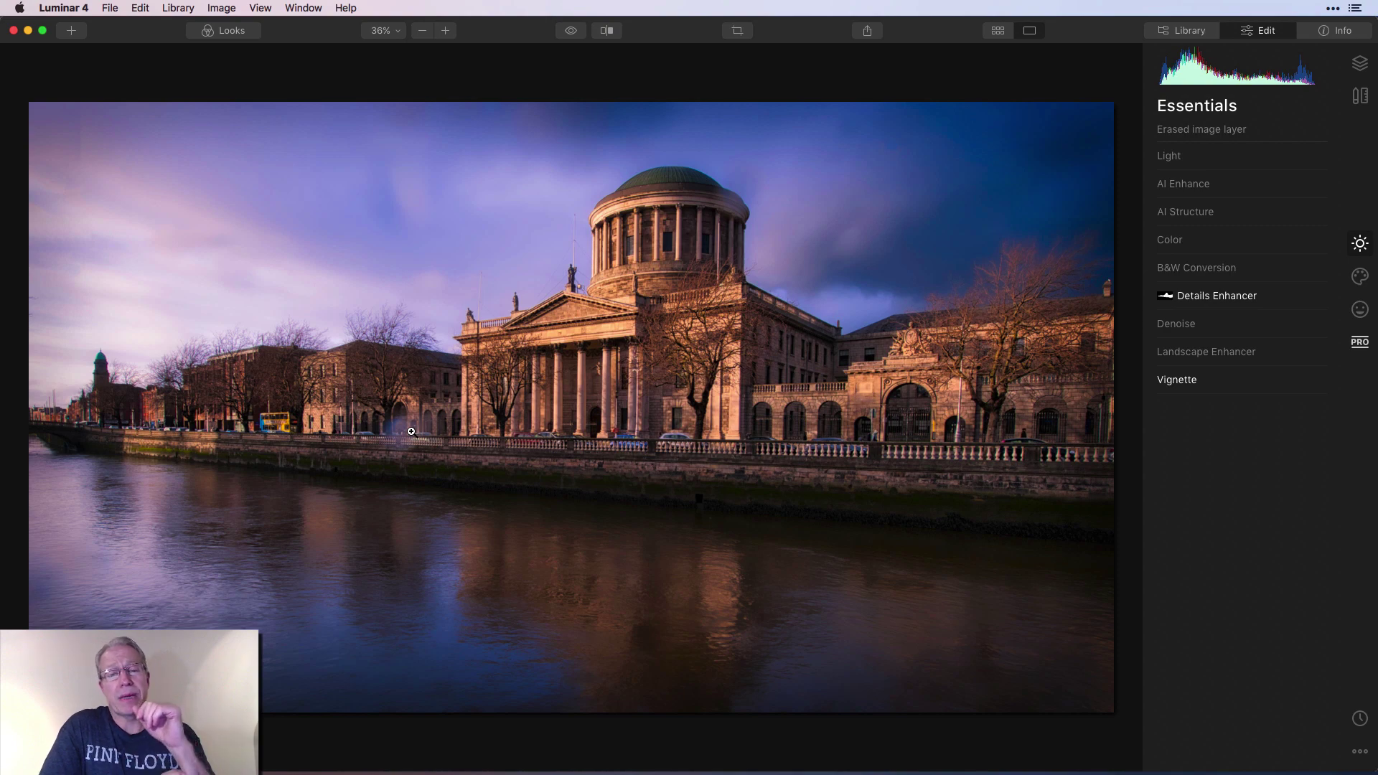
pyautogui.press('super+Tab')
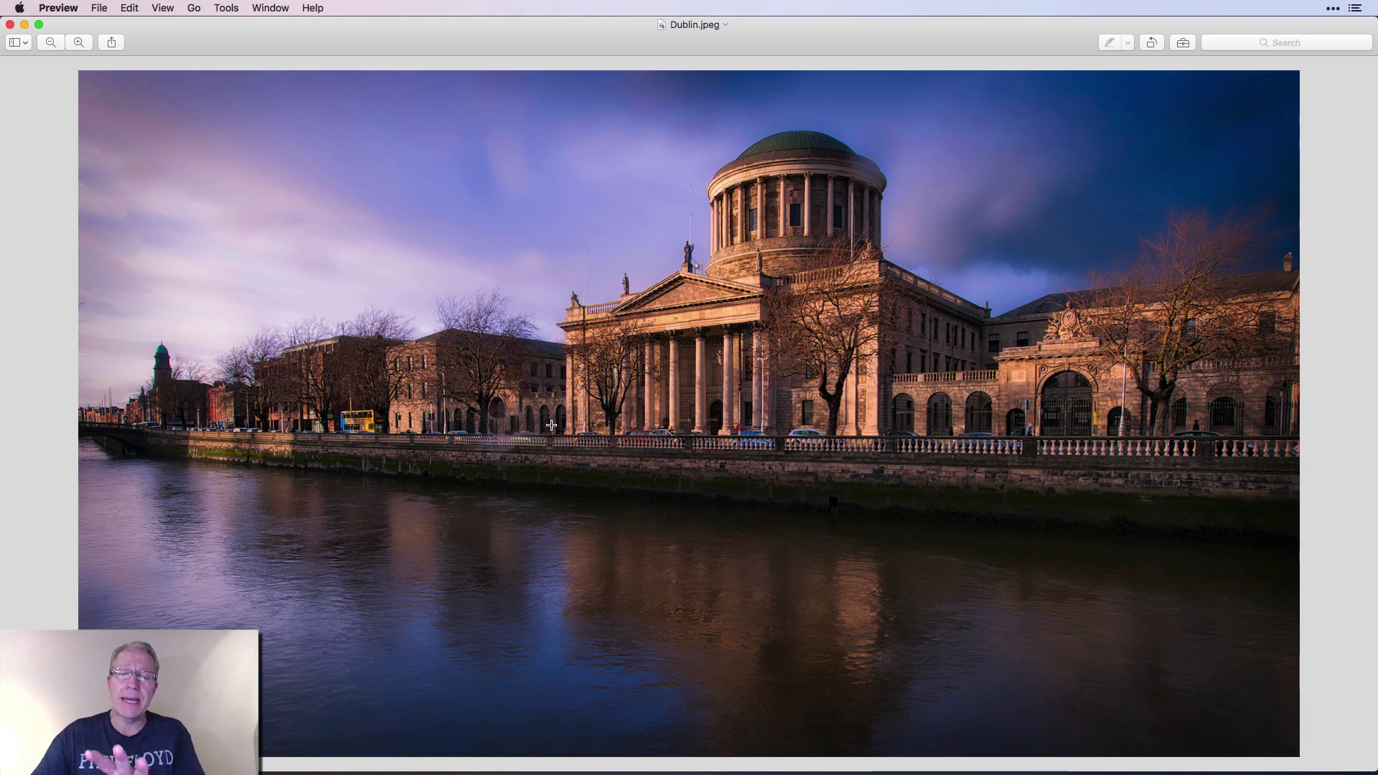
# Step: Alternate between Luminar 4 and the exported Dublin.jpeg in Preview, ending in Luminar 4
pyautogui.press('super+Tab')
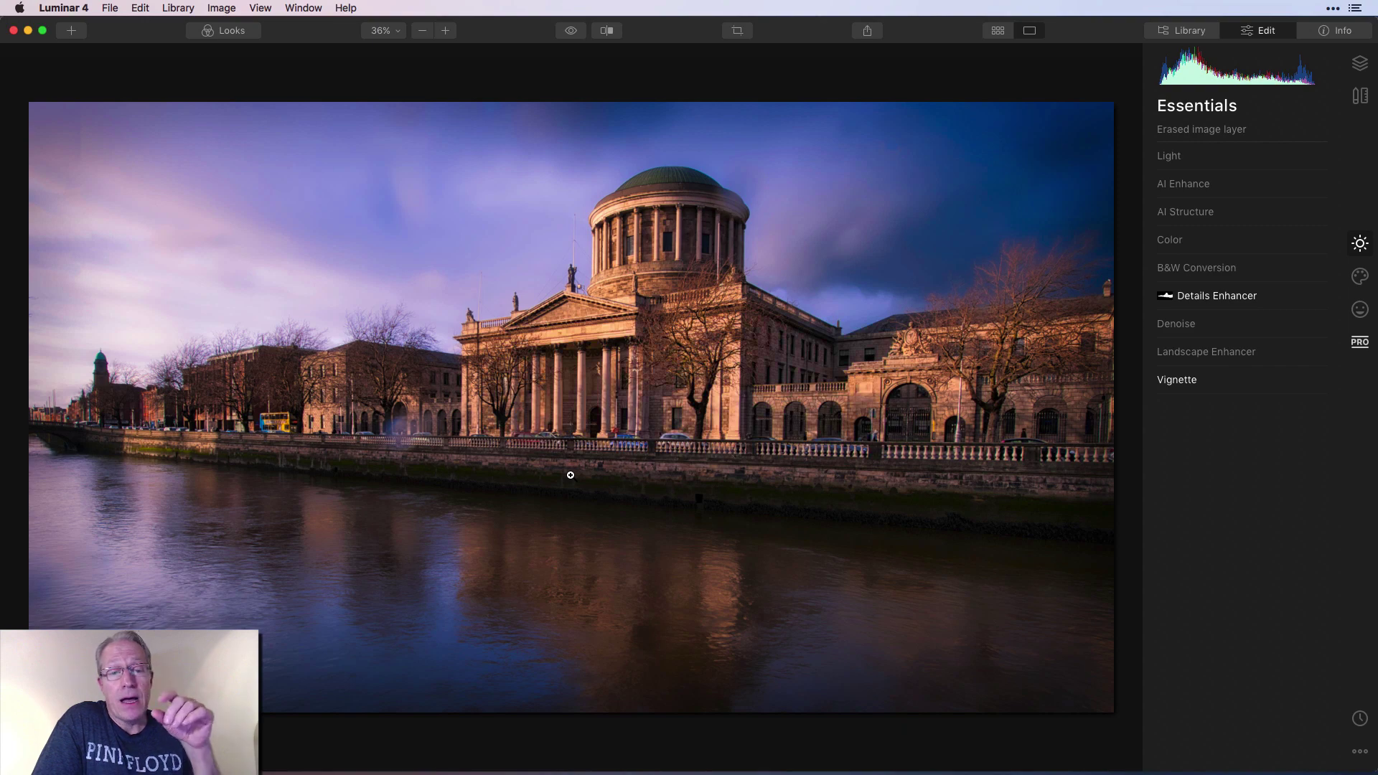
pyautogui.press('super+Tab')
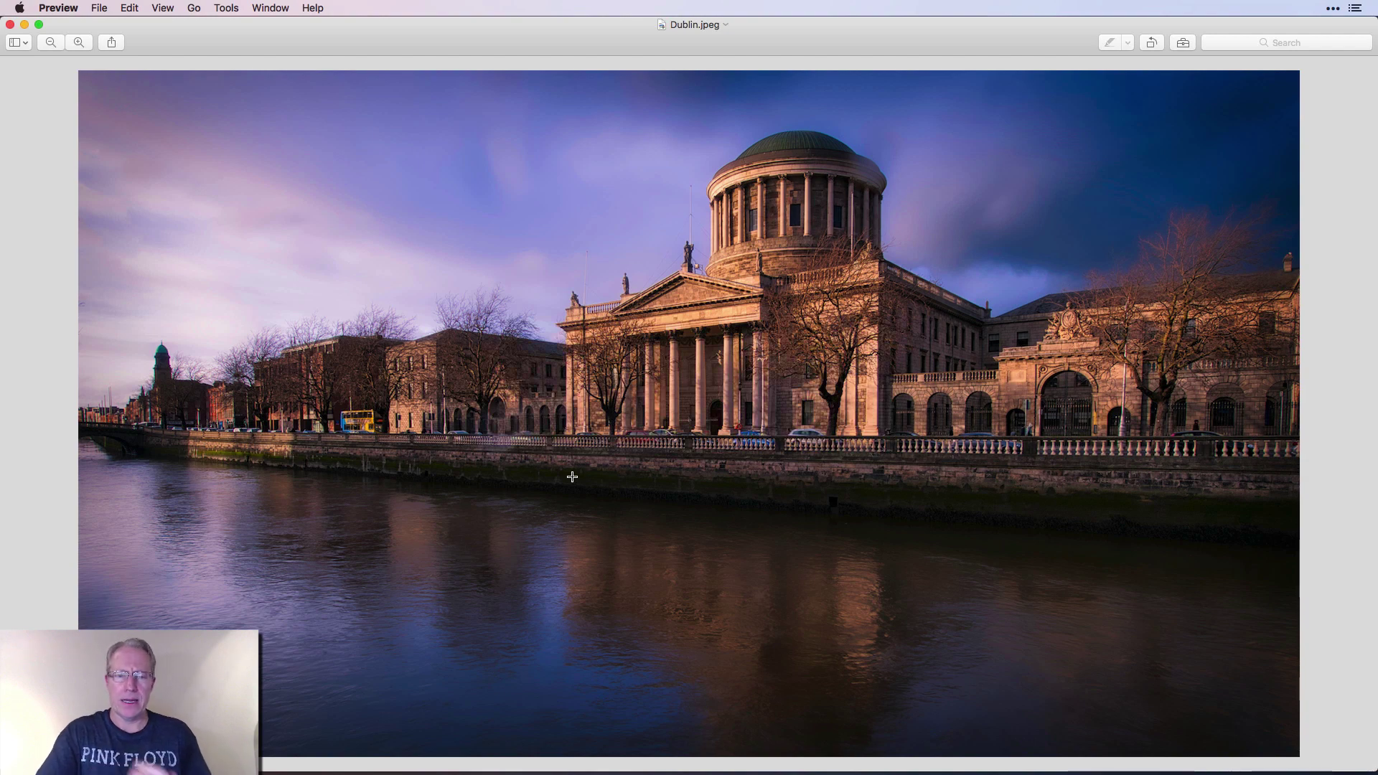
pyautogui.press('super+Tab')
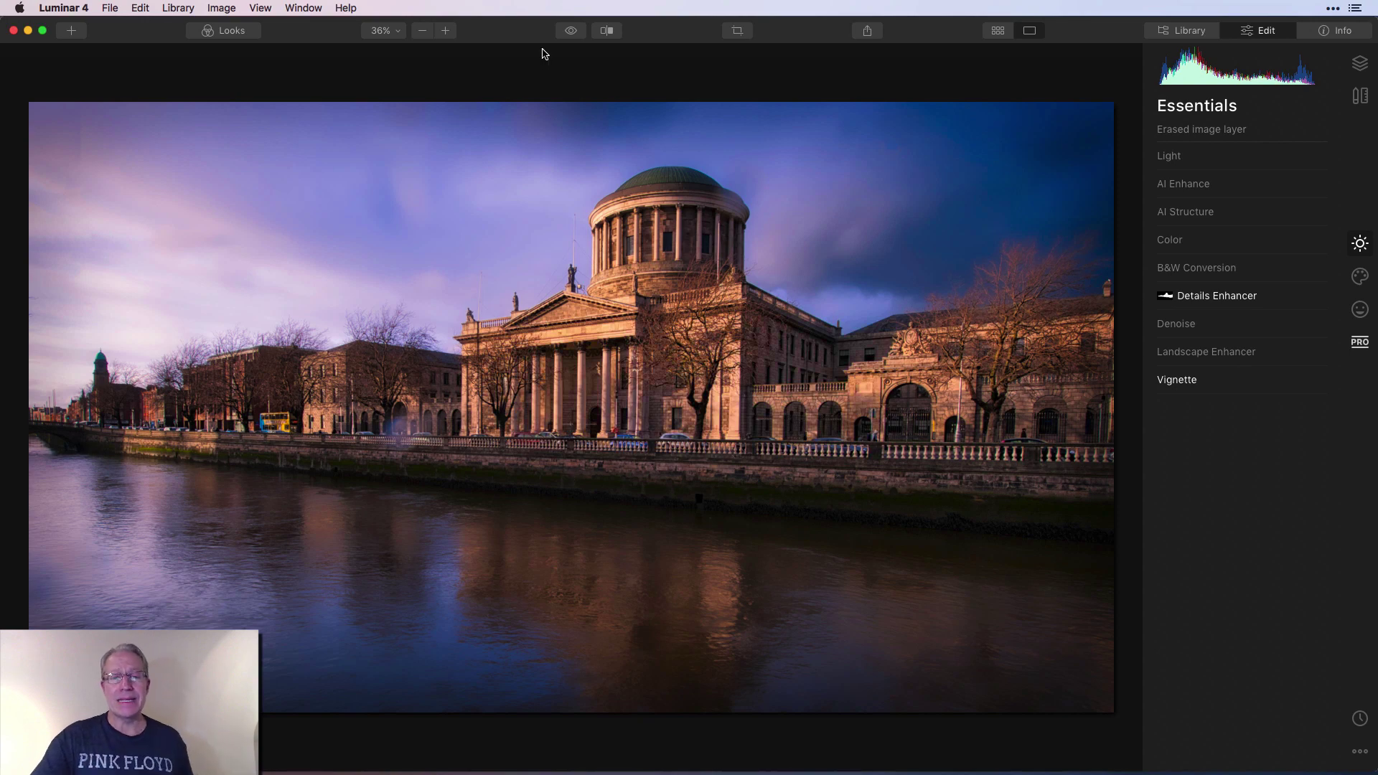
pyautogui.click(569, 31)
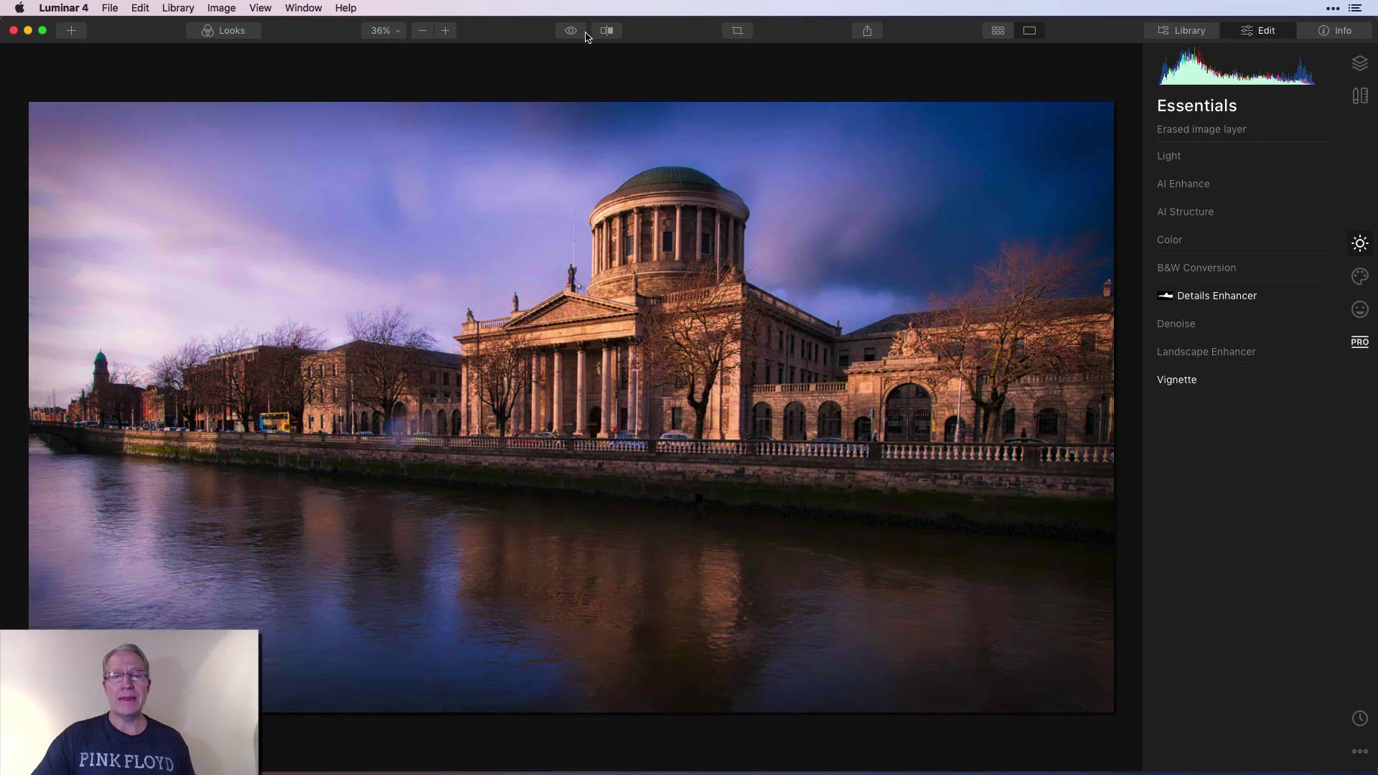
pyautogui.click(608, 30)
pyautogui.moveTo(572, 108); pyautogui.dragTo(314, 133)
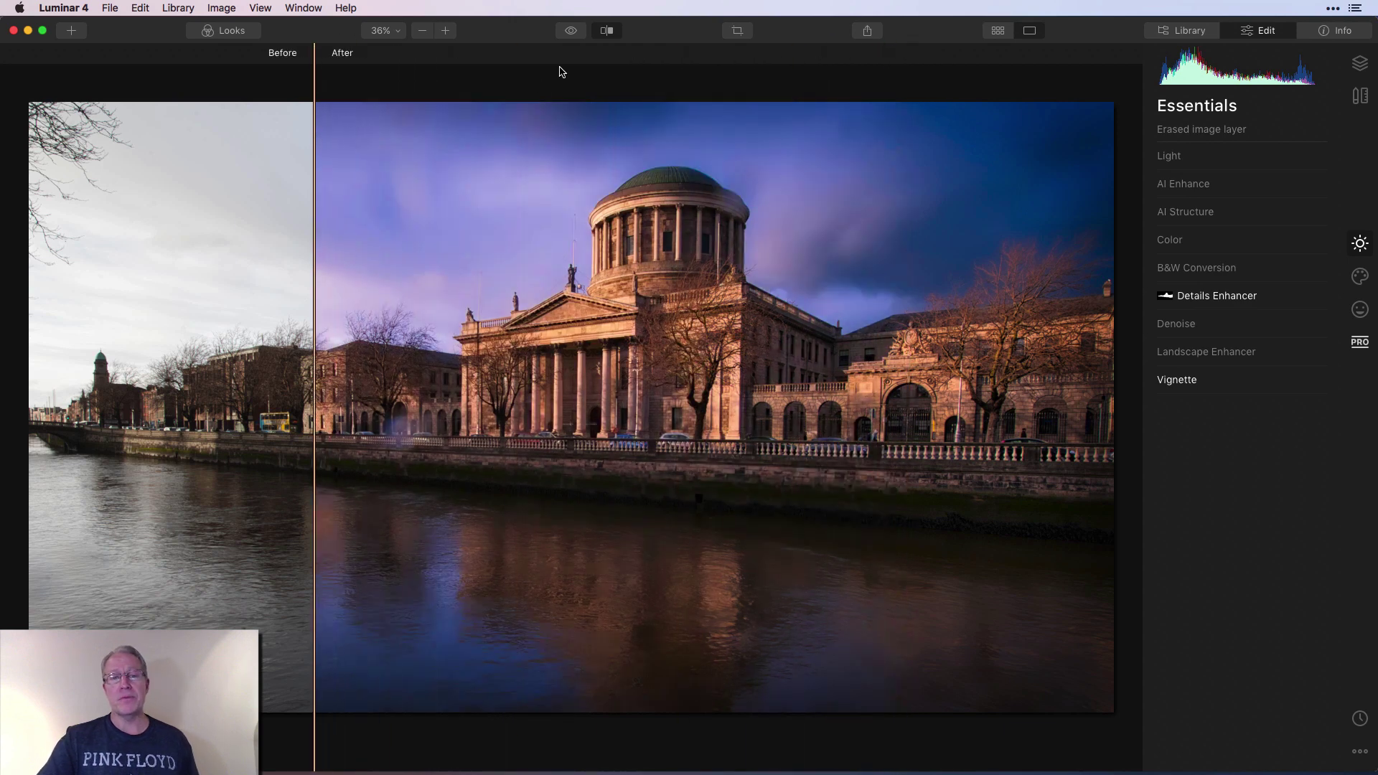
pyautogui.click(607, 30)
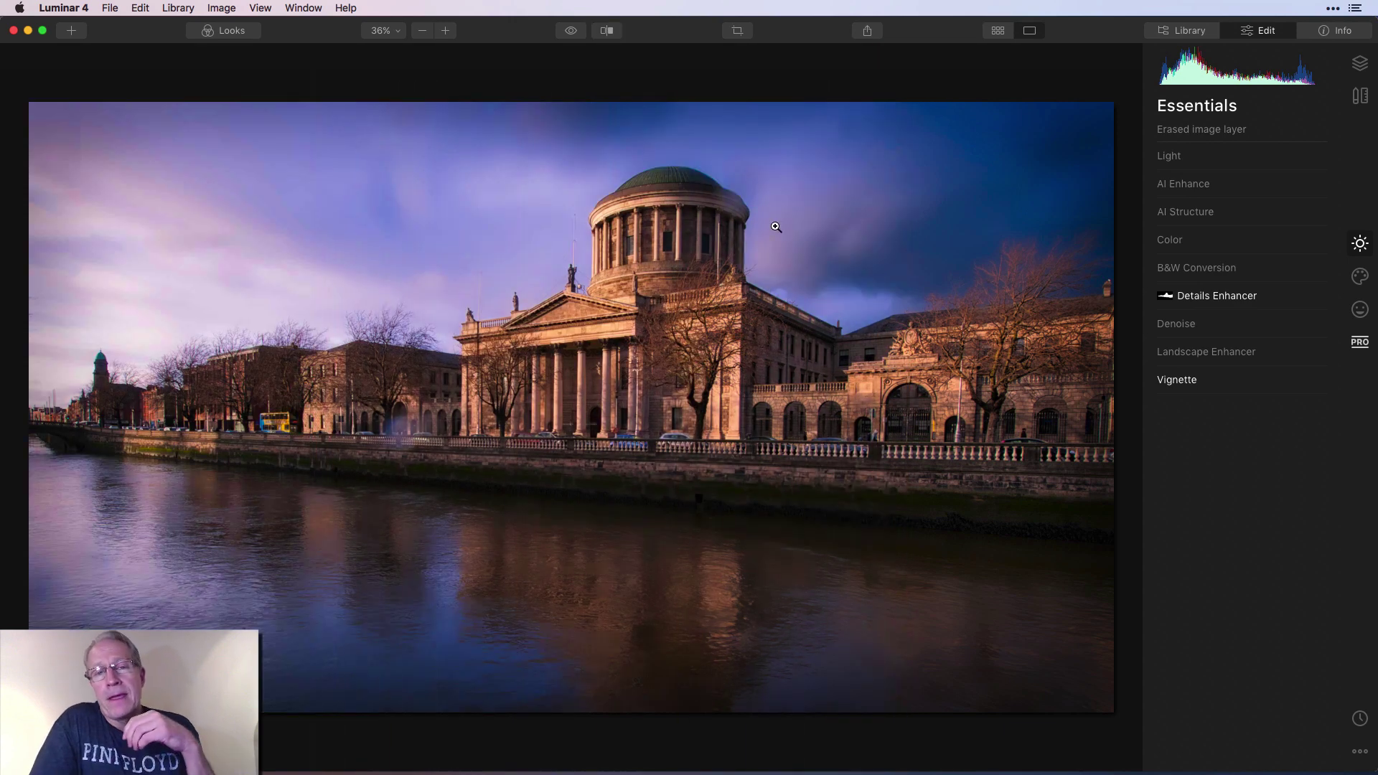